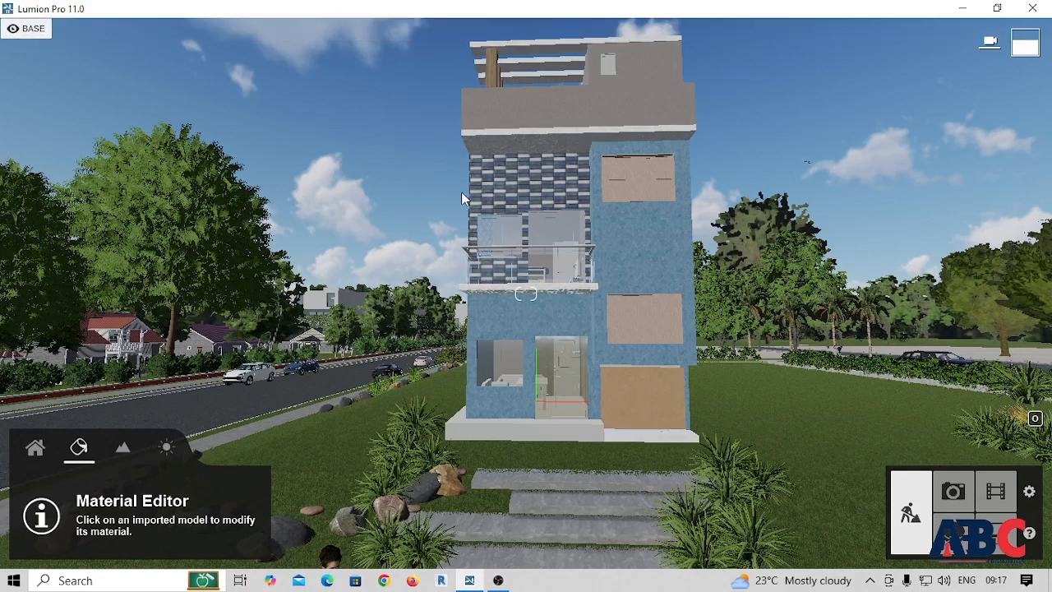
- Place an AlaskaCedar-L HQ conifer from the nature library on the lawn just right of the house
left_click(121, 452)
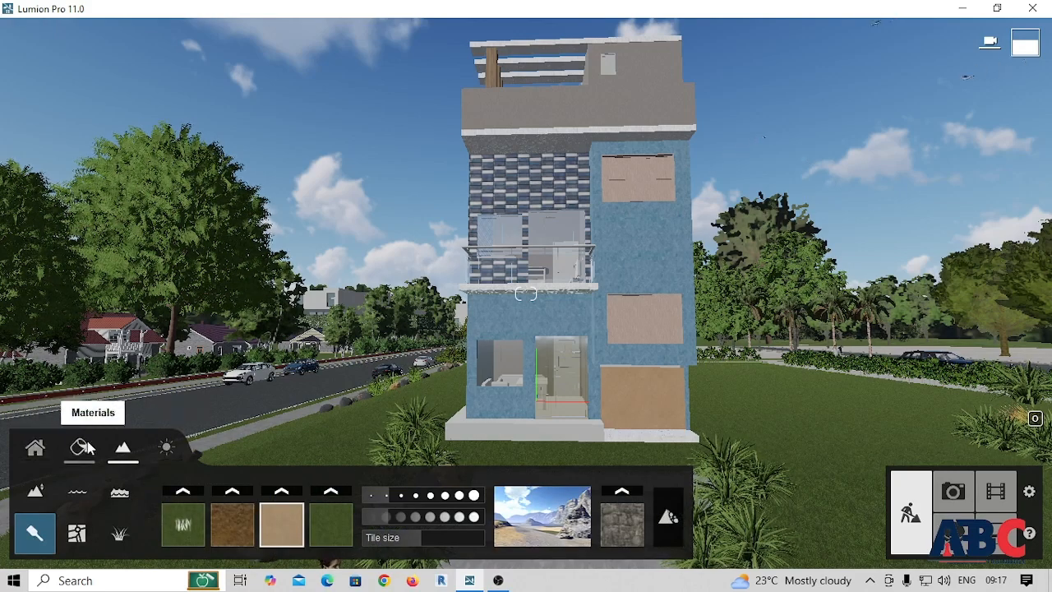
left_click(35, 448)
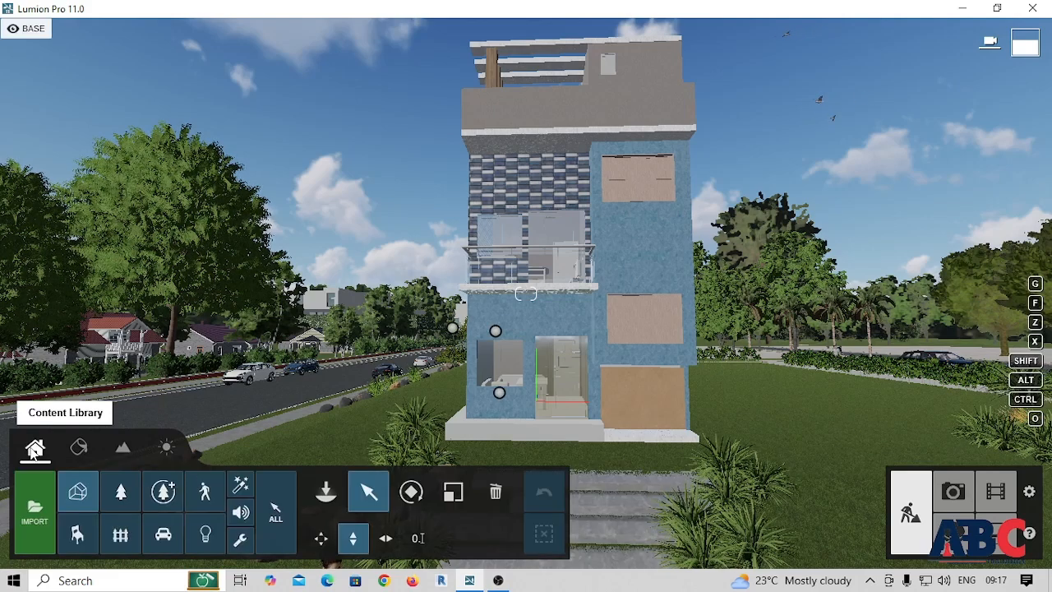
left_click(131, 495)
left_click(122, 497)
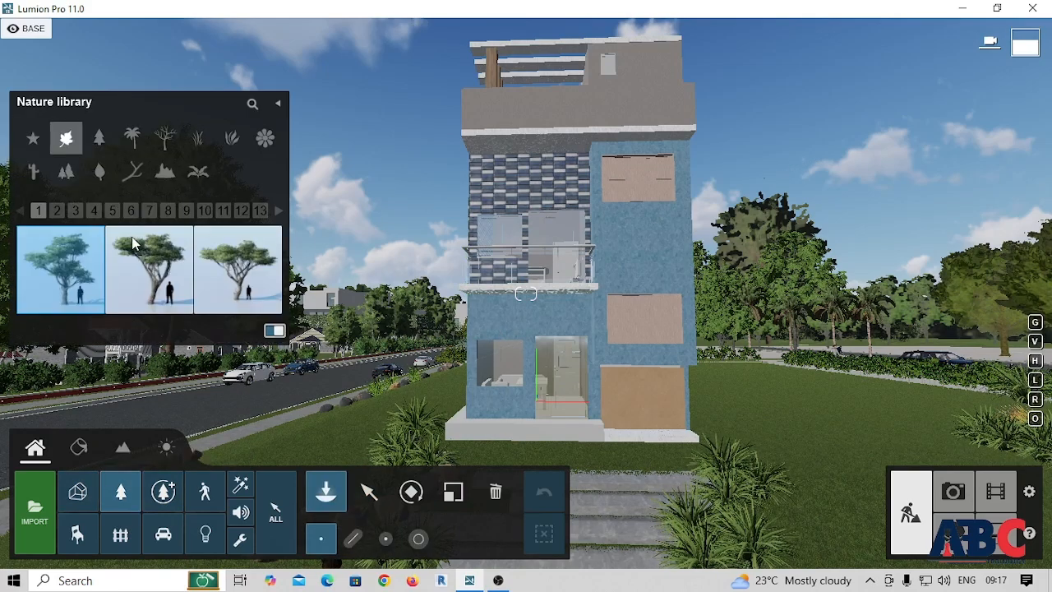
left_click(100, 140)
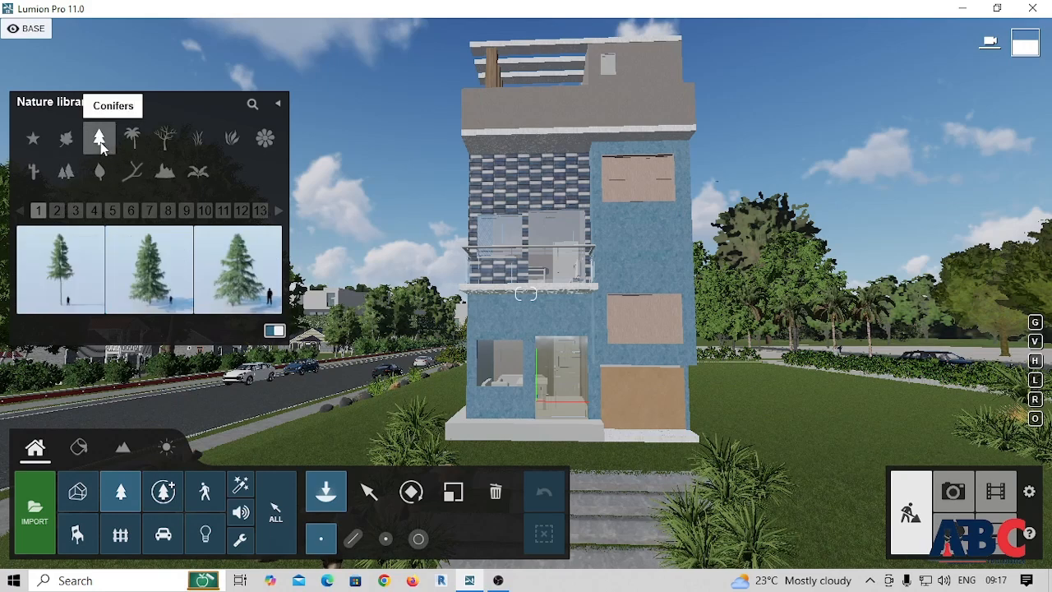
mouse_move(159, 249)
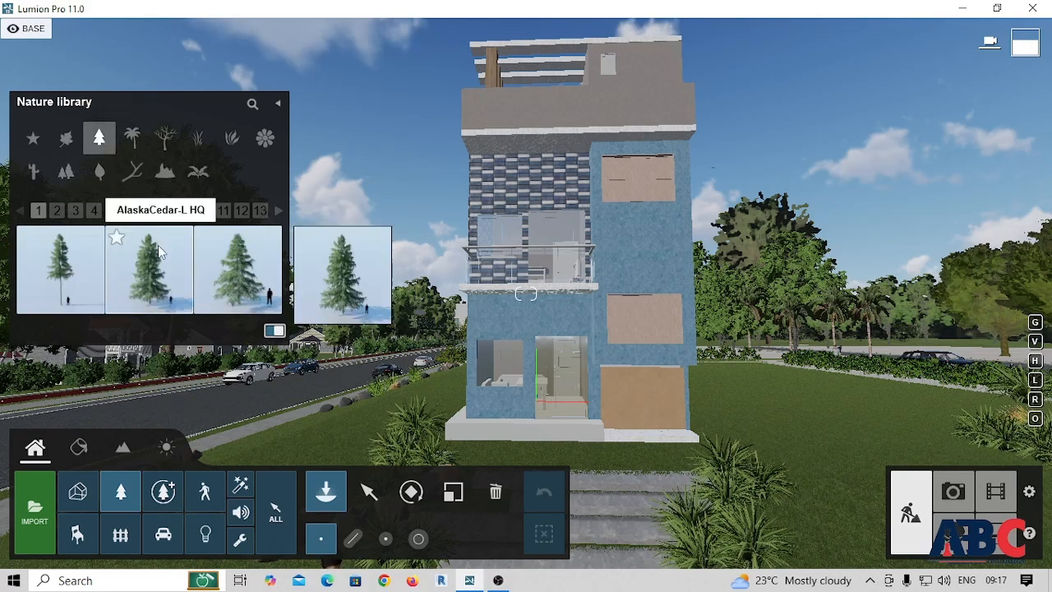
left_click(160, 295)
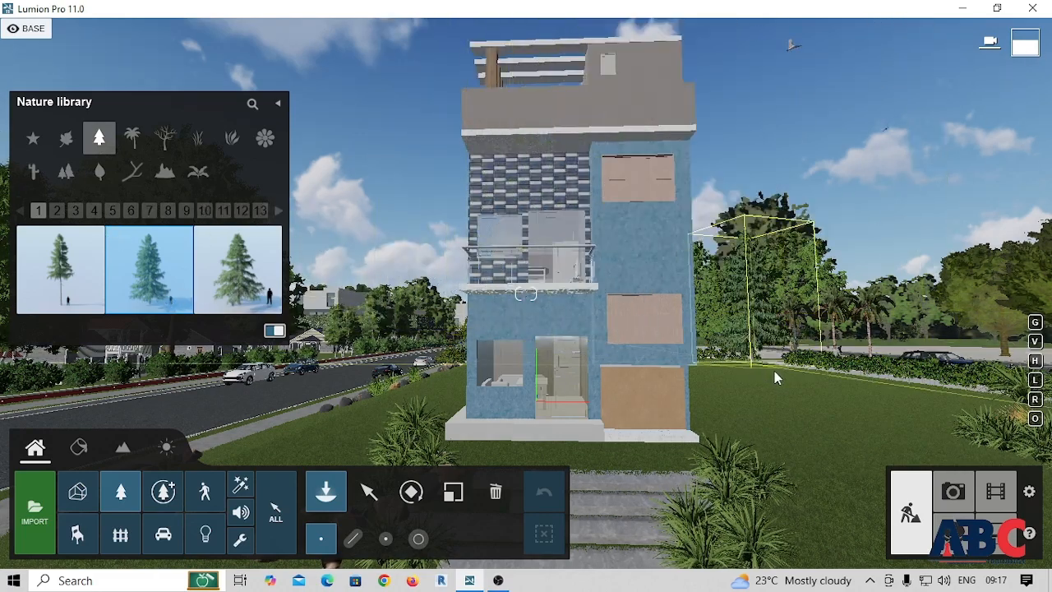
left_click(730, 381)
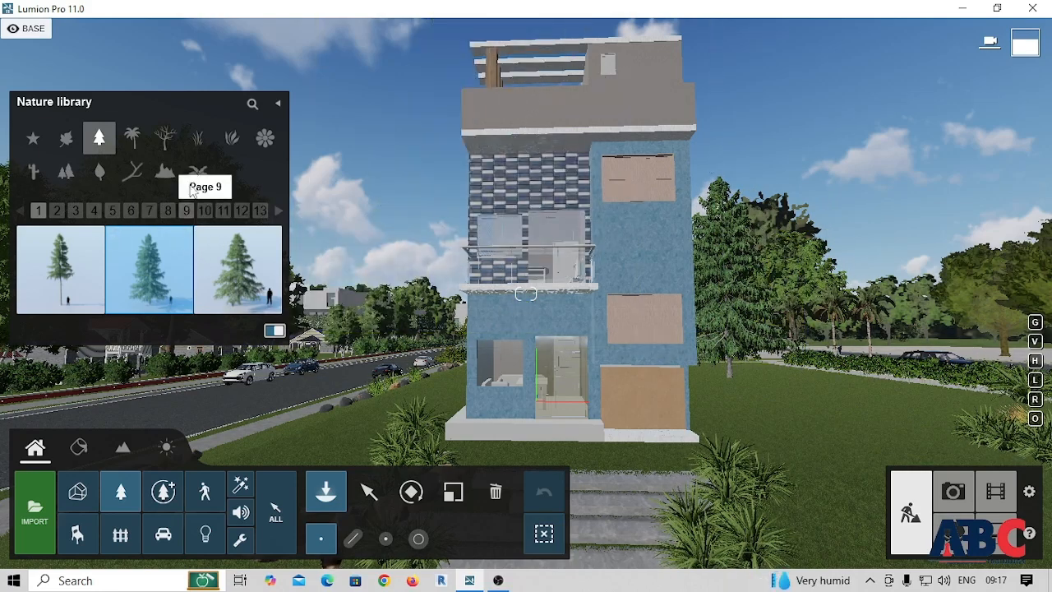
- Place the first plant of the grass category on the lawn near the house's front right corner
left_click(197, 140)
mouse_move(159, 277)
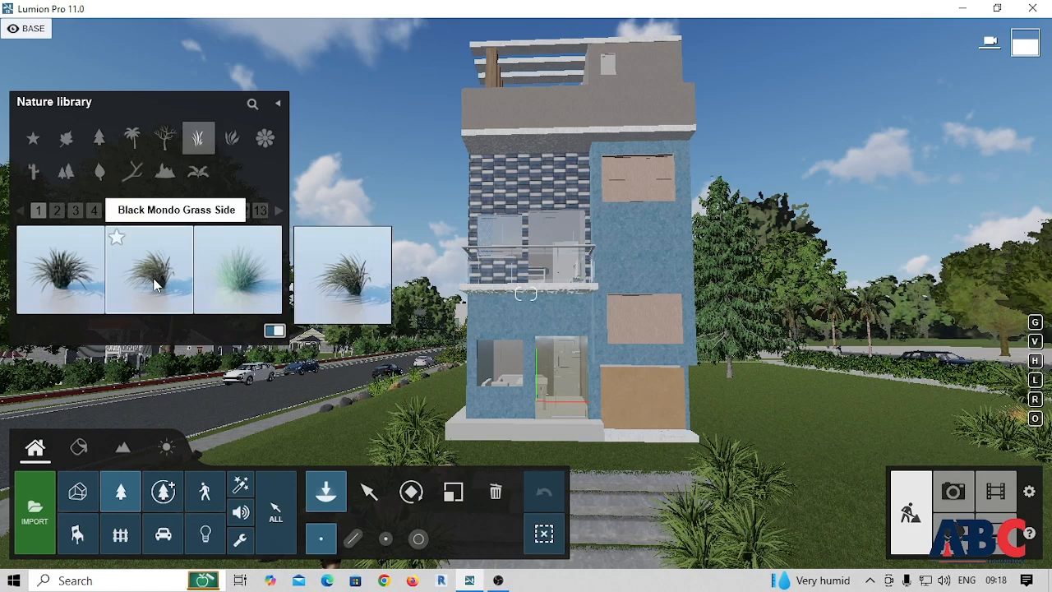
left_click(74, 285)
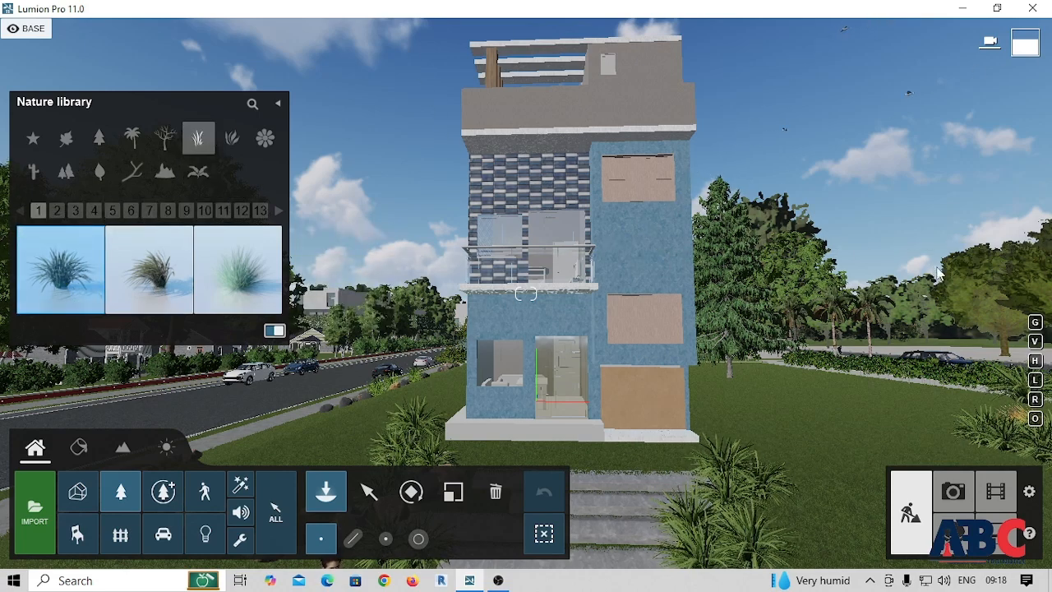
left_click(762, 432)
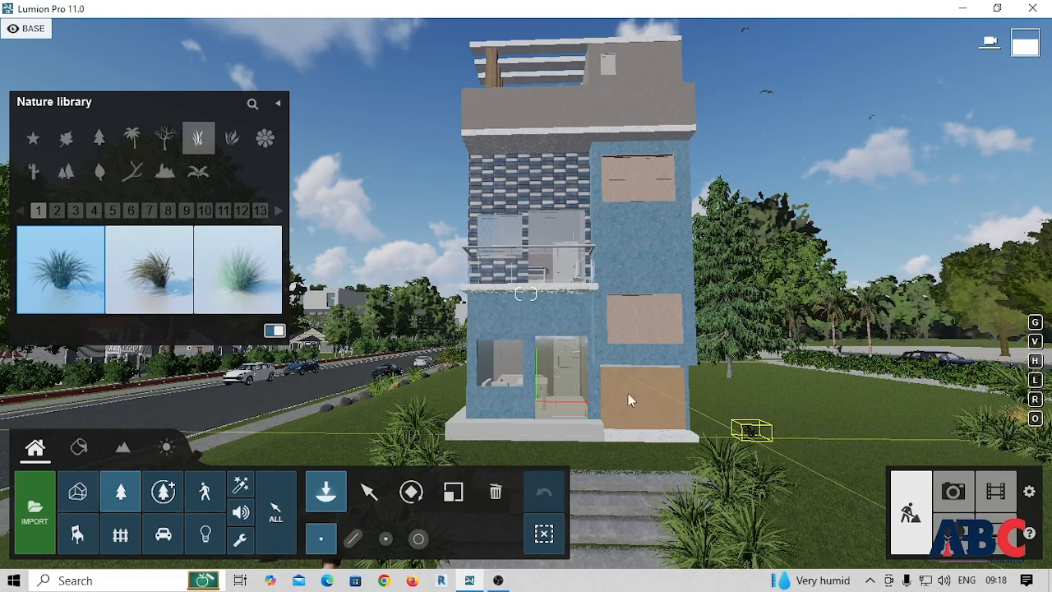
- Place two Alexandra Palm trees side by side on the lawn to the right of the house
left_click(133, 140)
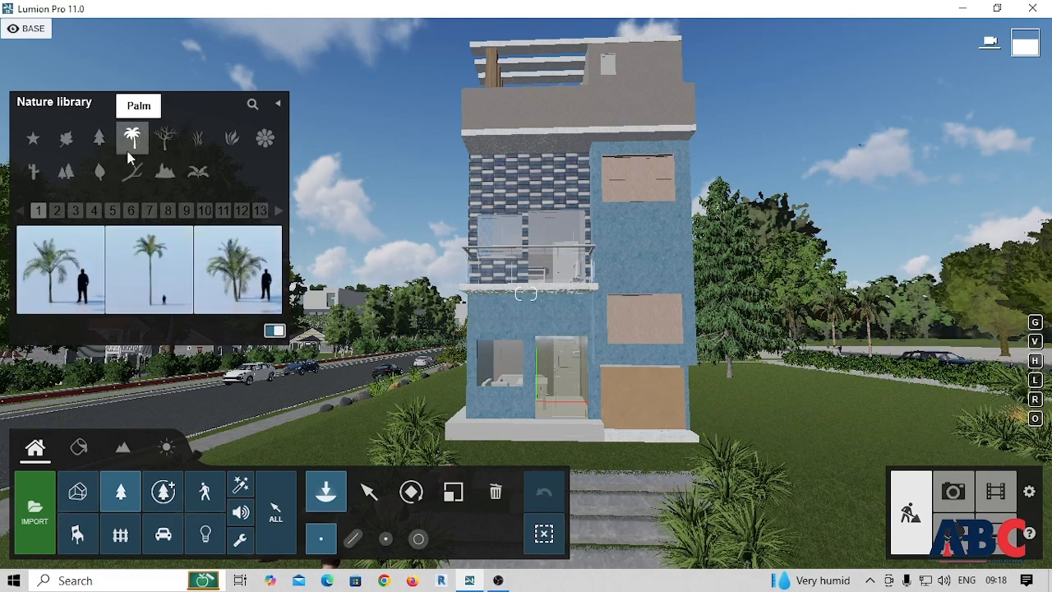
left_click(50, 276)
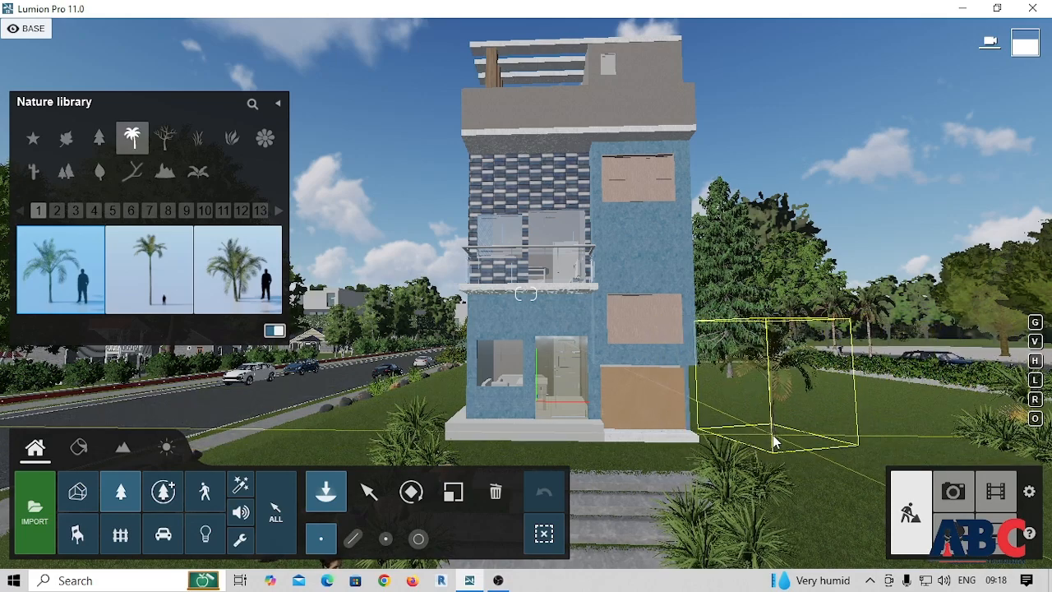
left_click(775, 435)
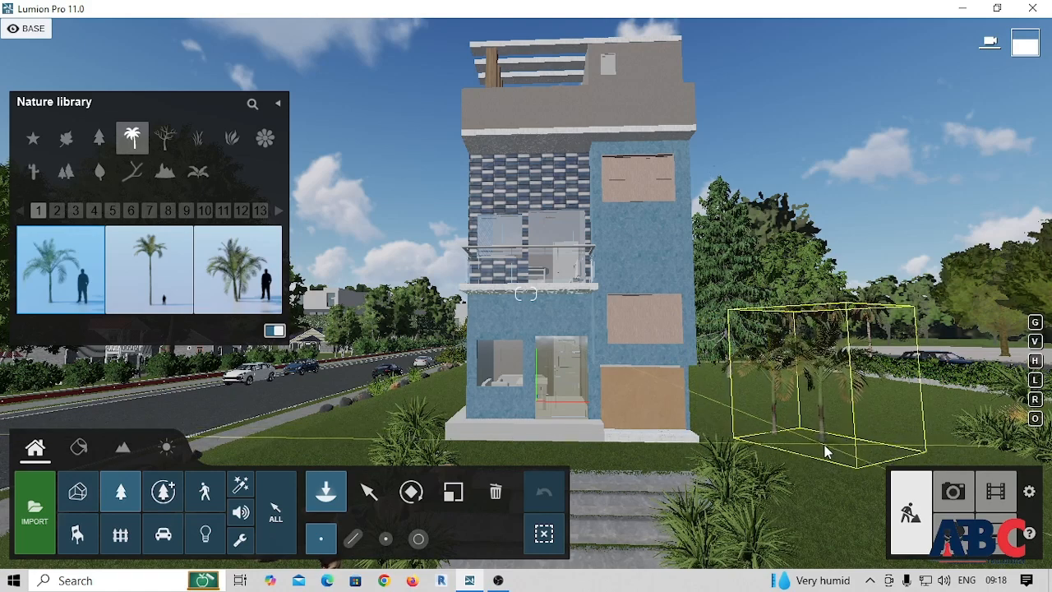
left_click(834, 450)
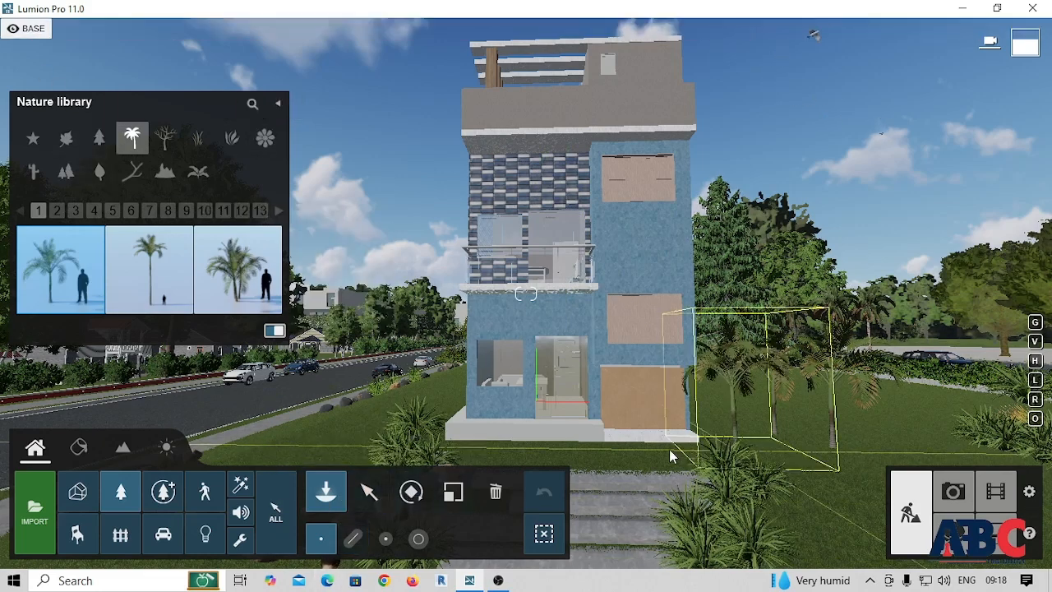
- Enlarge the Alexandra Palm nearer the house to a size of about 3.2x
left_click(369, 491)
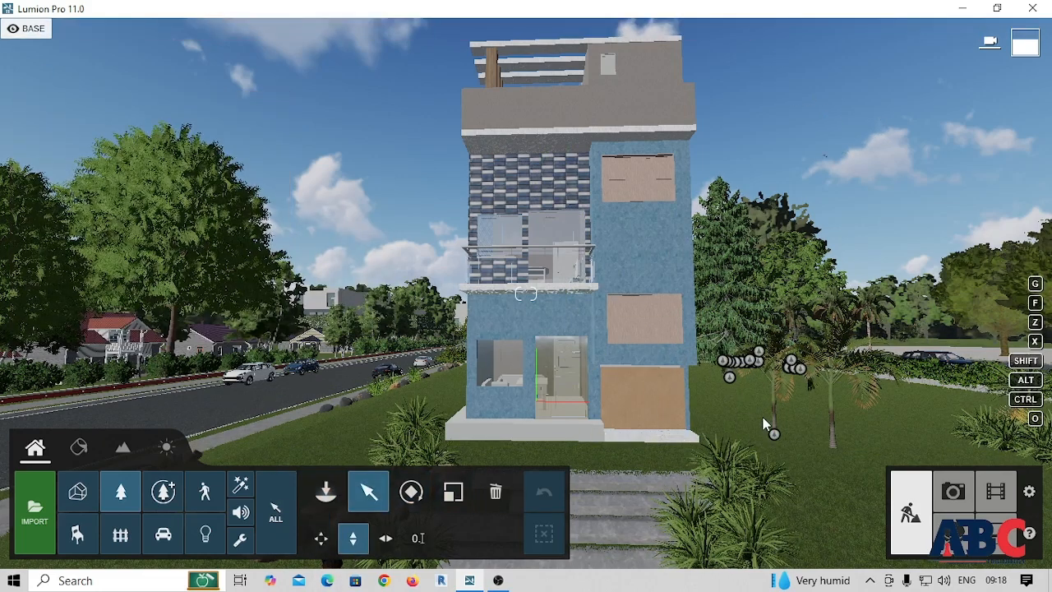
left_click(773, 431)
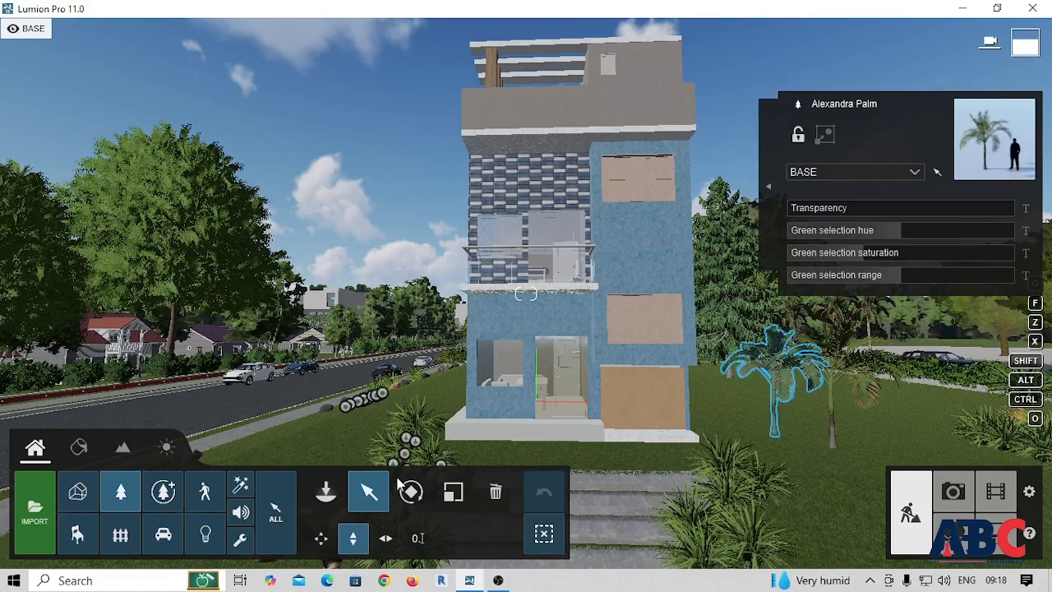
left_click(453, 493)
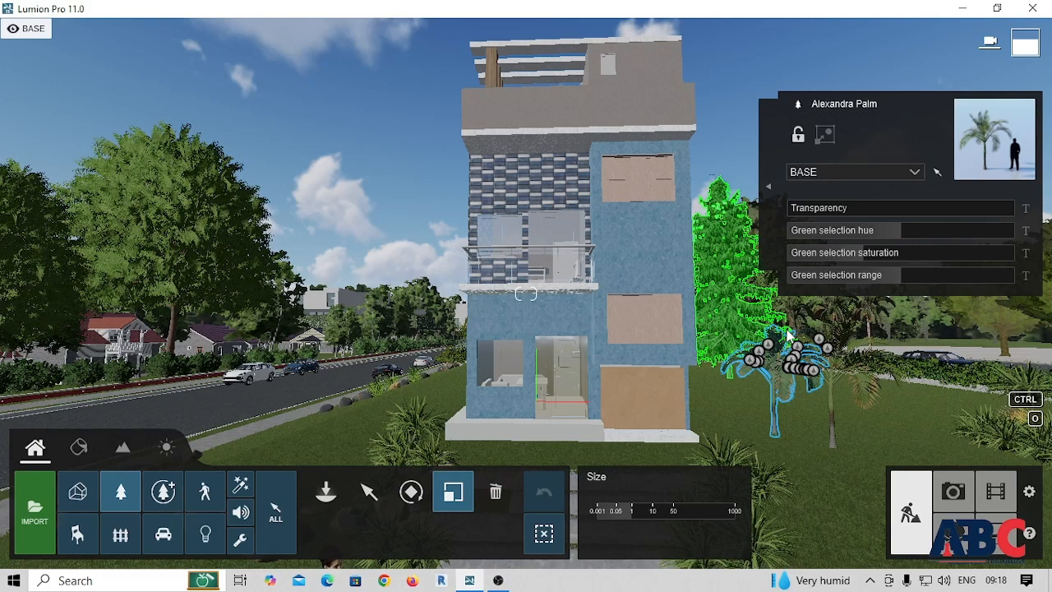
left_click(630, 511)
mouse_move(637, 516)
left_mouse_down()
mouse_move(653, 520)
mouse_move(633, 518)
mouse_move(643, 519)
left_mouse_up()
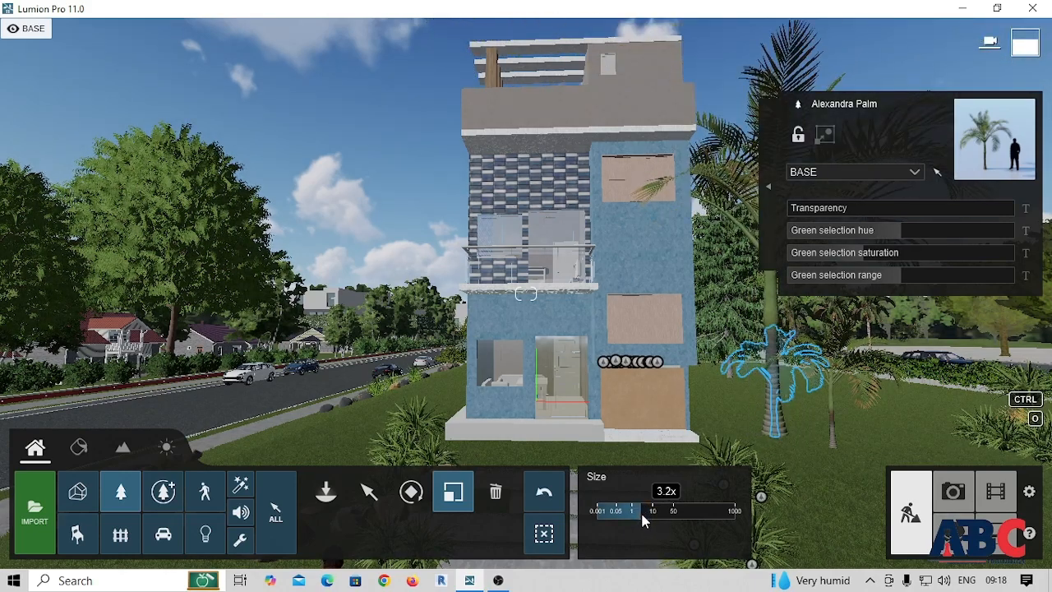
mouse_move(609, 390)
right_mouse_down()
mouse_move(595, 392)
mouse_move(604, 385)
right_mouse_up()
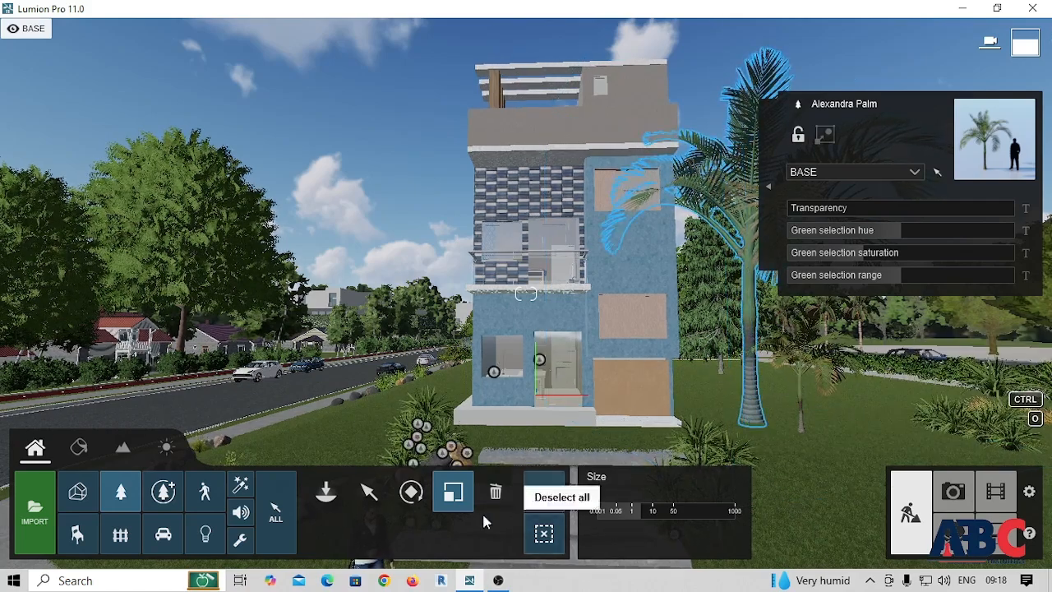
- Enlarge the Alexandra Palm farther from the house to roughly the height of its neighbour
left_click(368, 492)
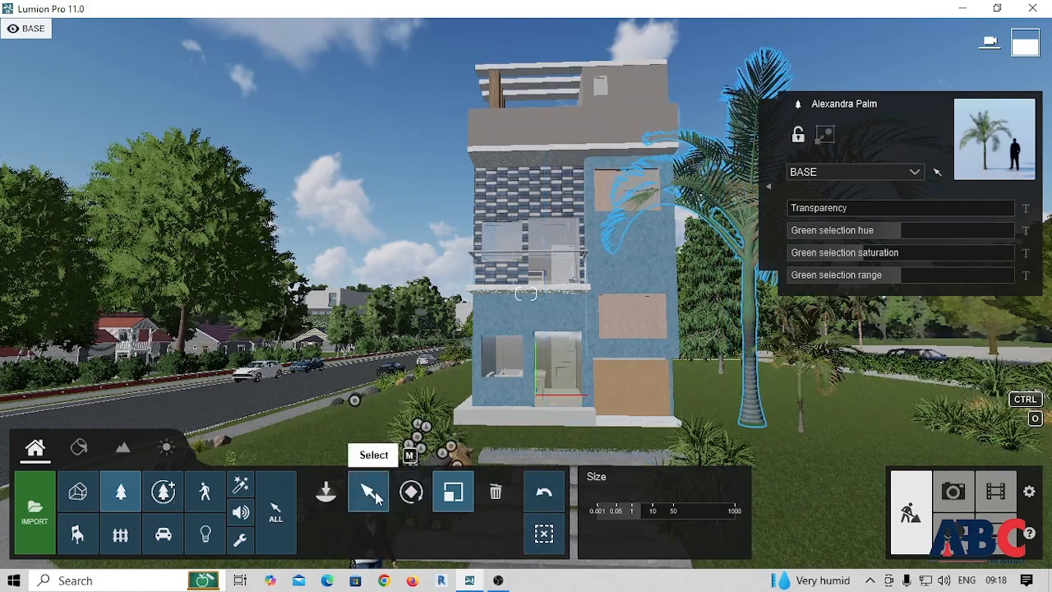
left_click(809, 359)
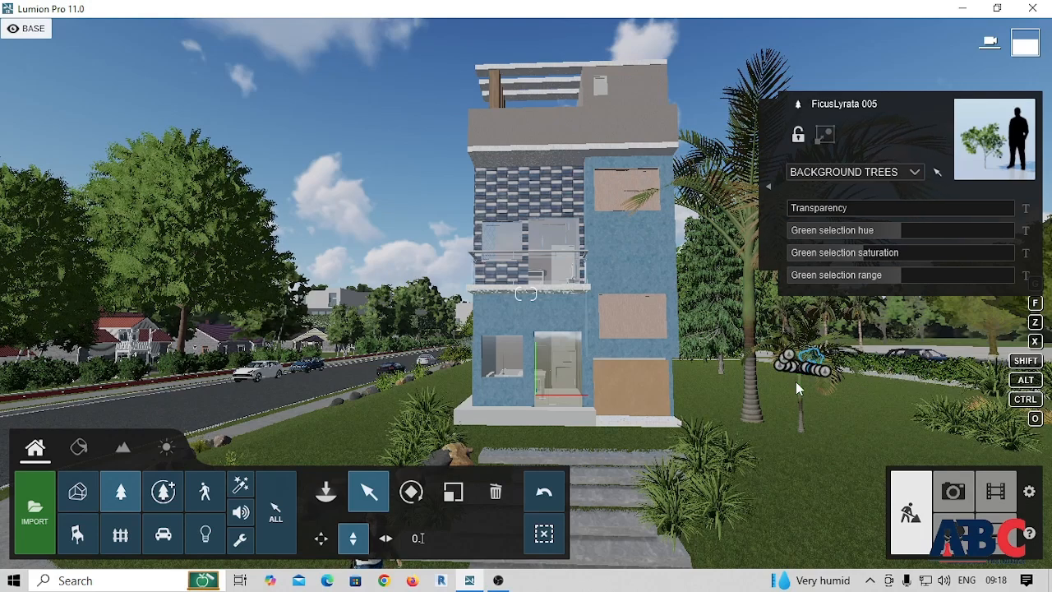
left_click(799, 382)
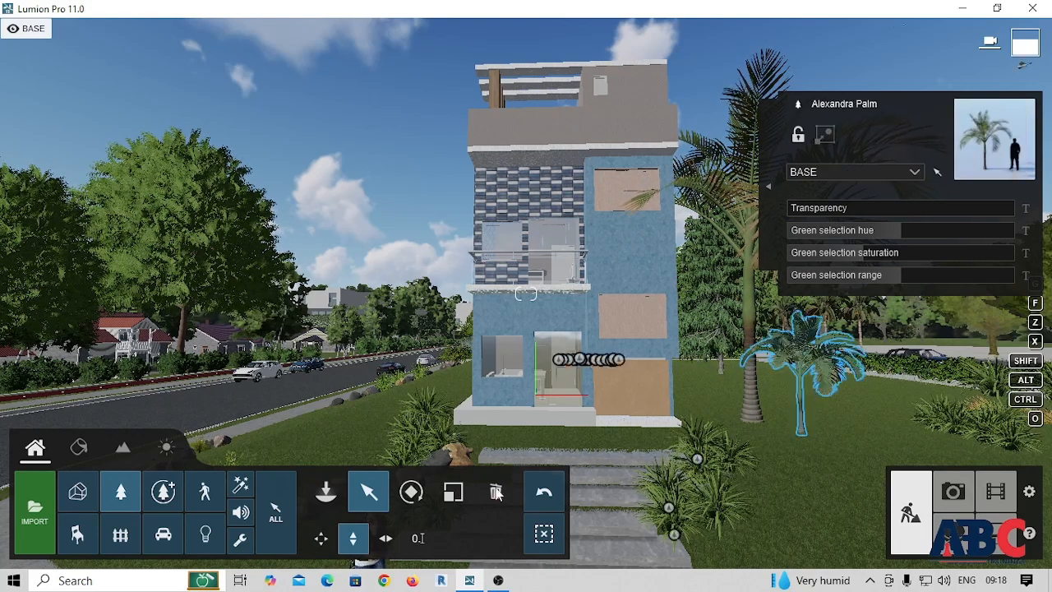
left_click(453, 491)
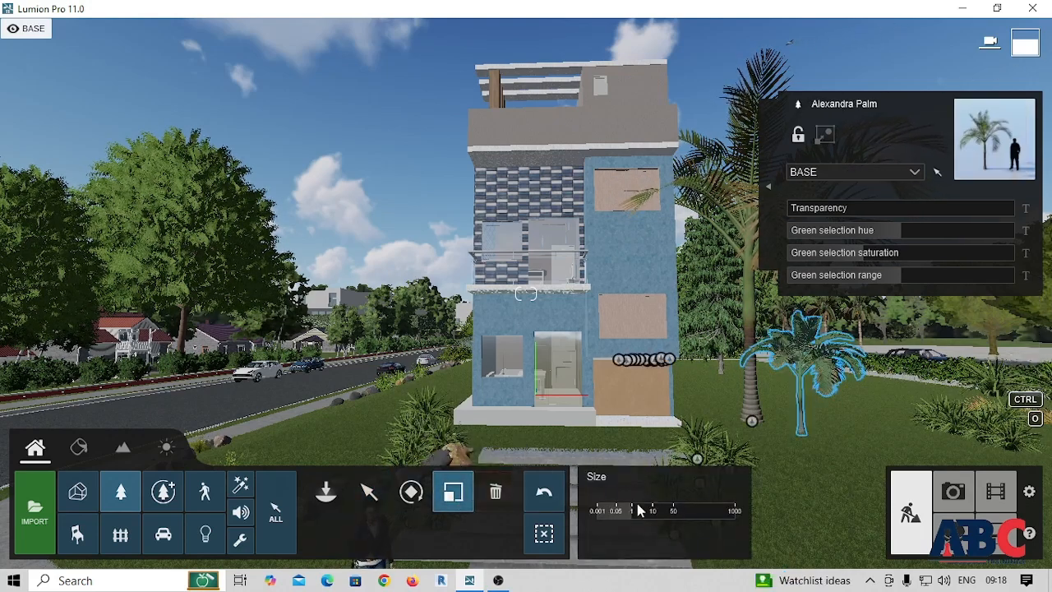
left_click_drag(637, 508, 645, 512)
right_click_drag(399, 371, 553, 252)
key("ctrl")
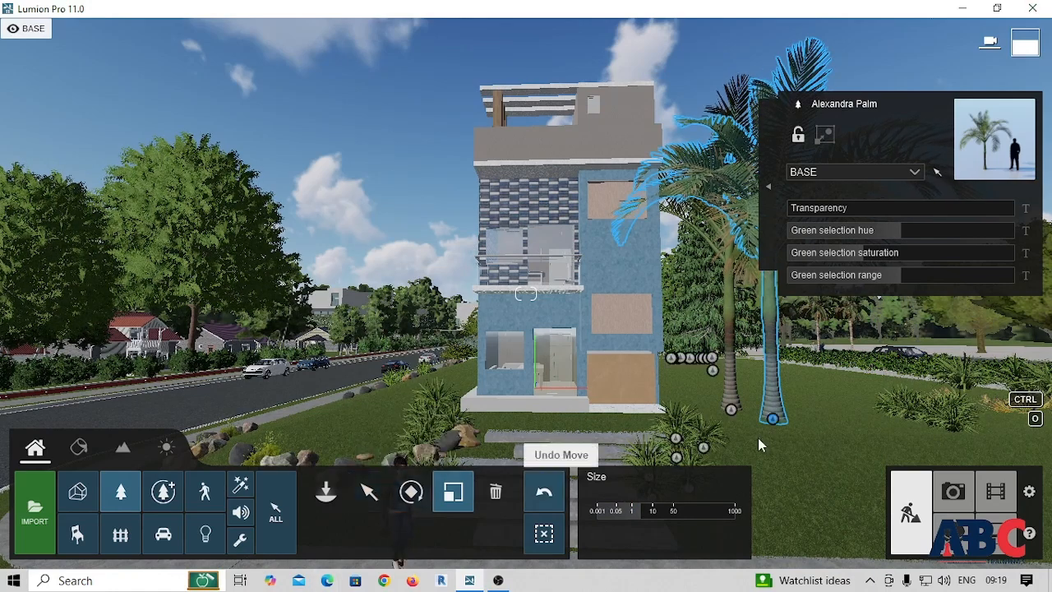
- Move the outer Alexandra Palm horizontally across the lawn, farther away from the palm beside the house
left_click(371, 498)
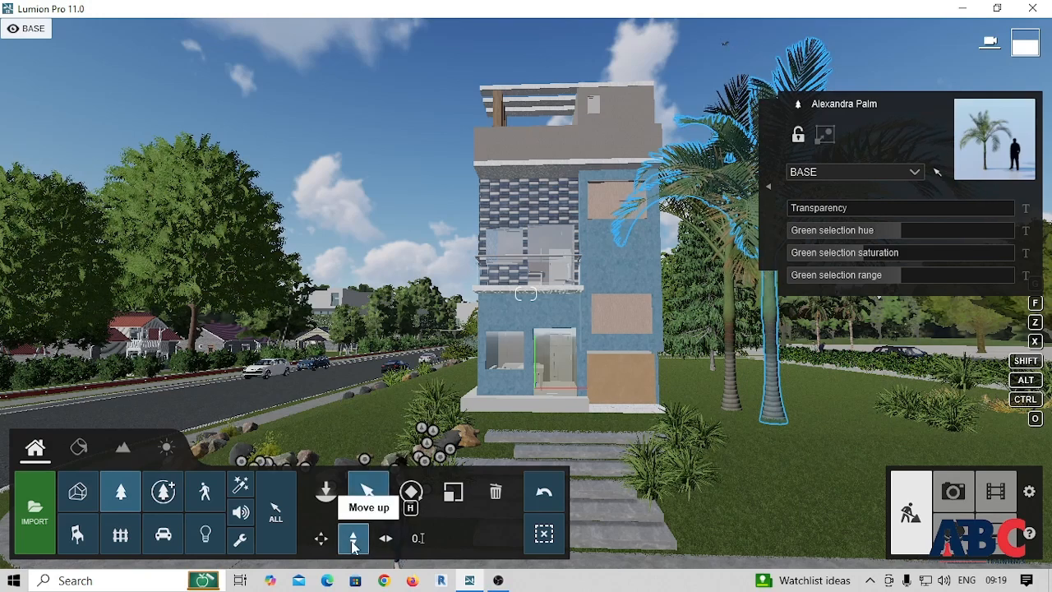
left_click(398, 535)
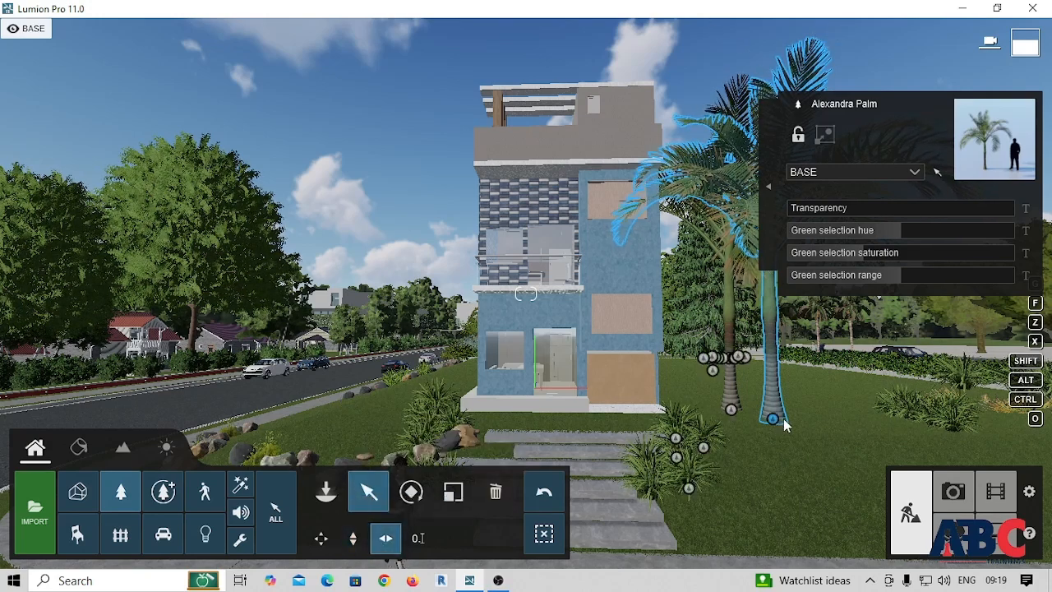
left_click_drag(777, 423, 820, 413)
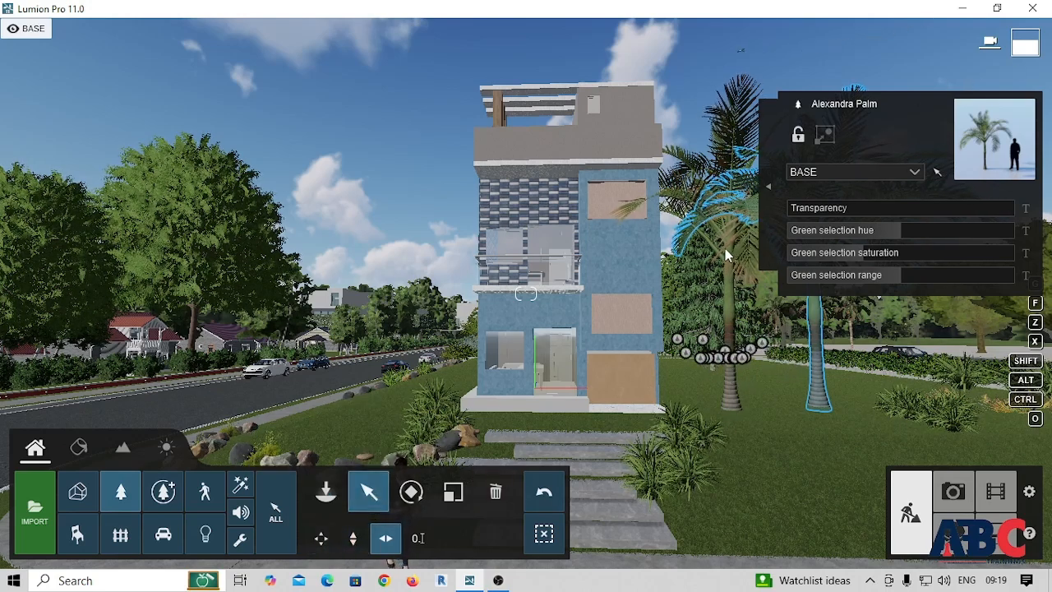
- Move the Alexandra Palm nearer the house horizontally, slightly farther back on the lawn
left_click(322, 542)
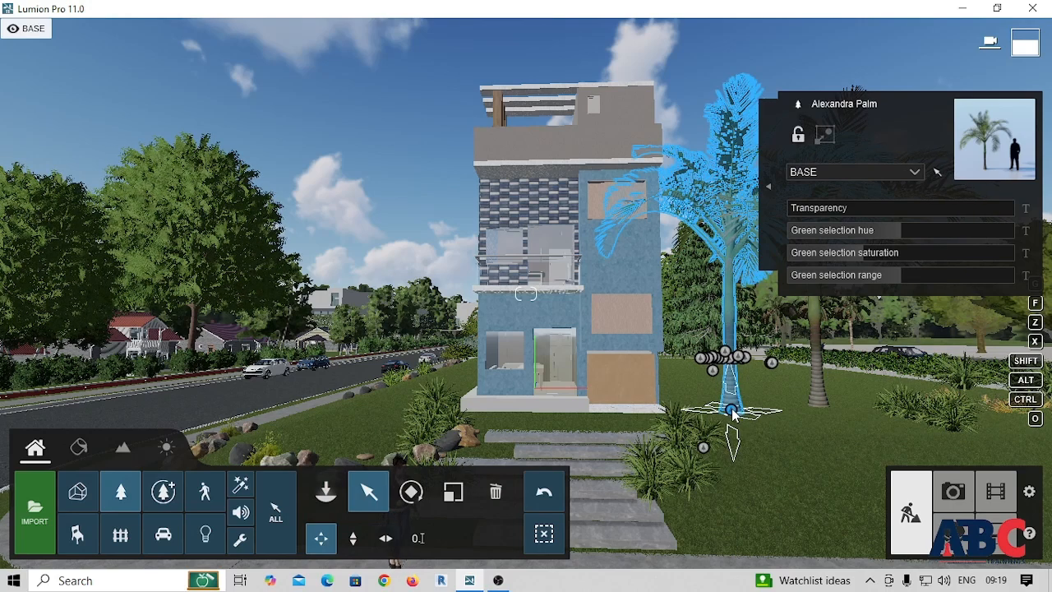
left_click(385, 538)
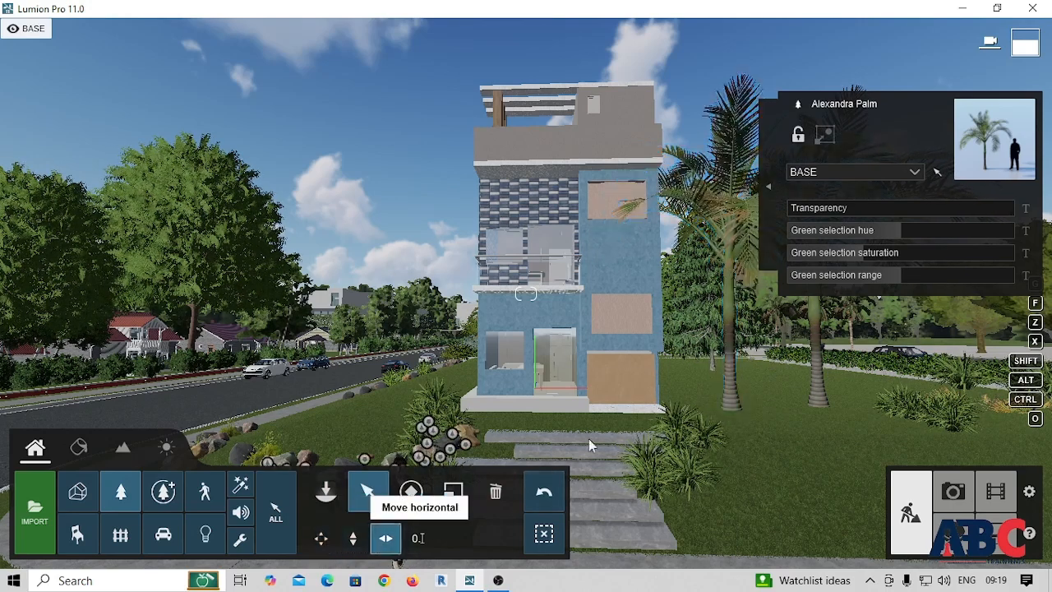
left_click(734, 411)
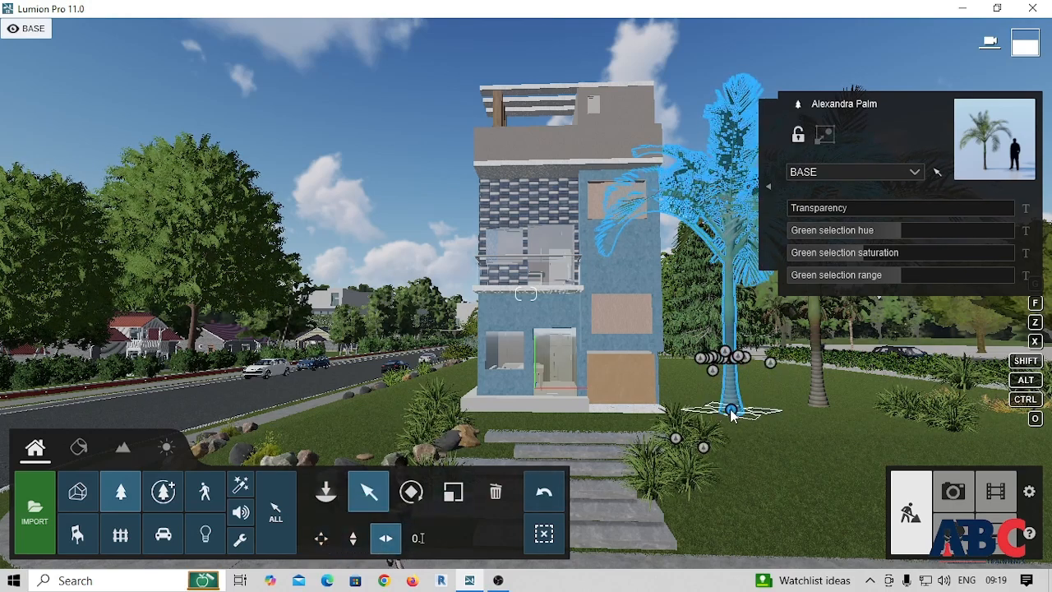
mouse_move(734, 413)
left_mouse_down()
mouse_move(772, 393)
mouse_move(775, 402)
mouse_move(723, 392)
mouse_move(738, 398)
left_mouse_up()
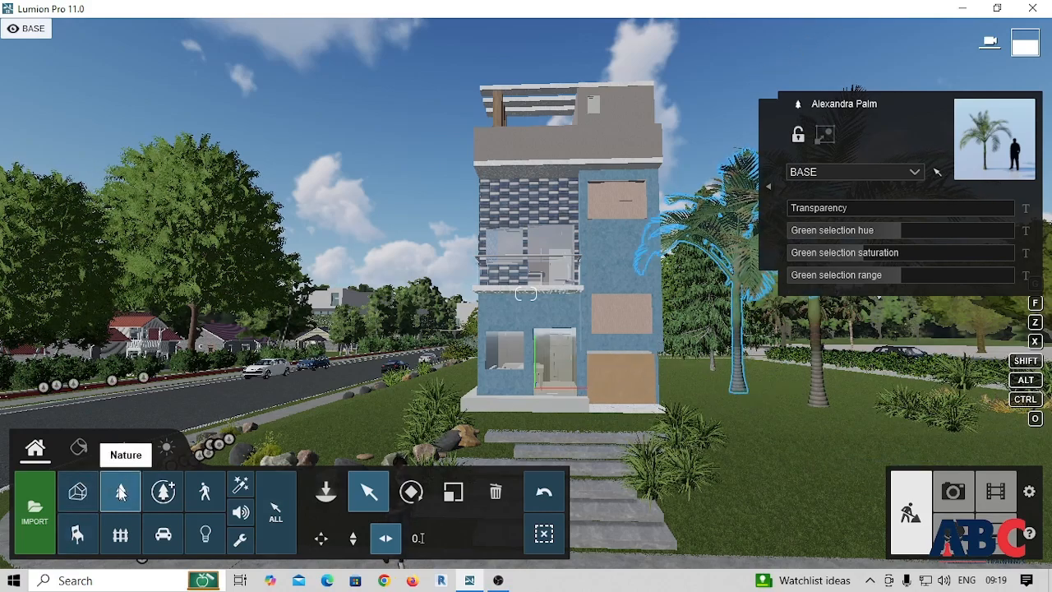
- Place a Leaves Birch Circle Large 001 patch on the lawn near the base of the conifer
left_click(121, 491)
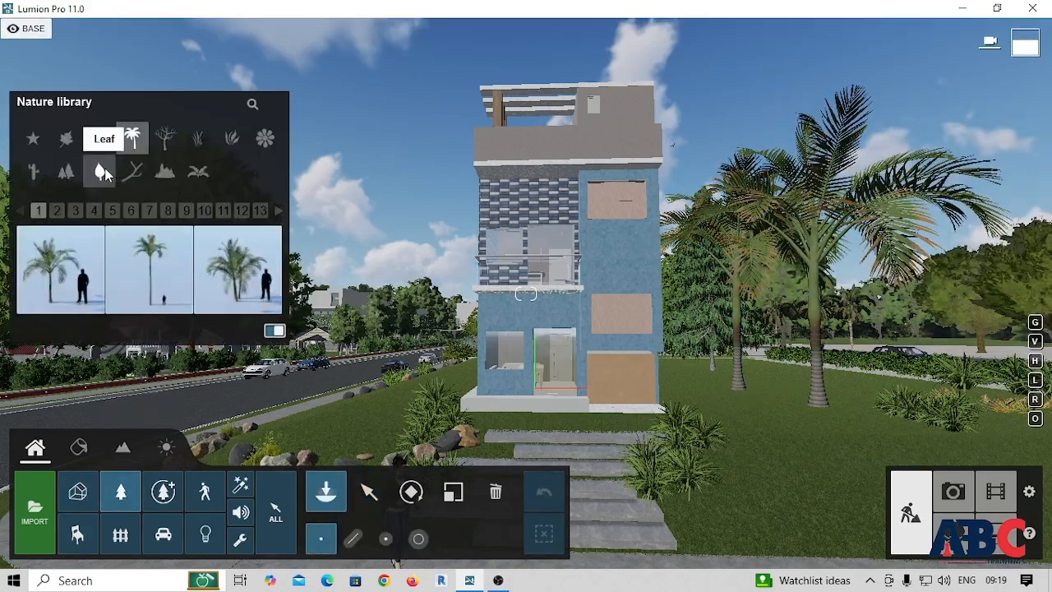
left_click(102, 172)
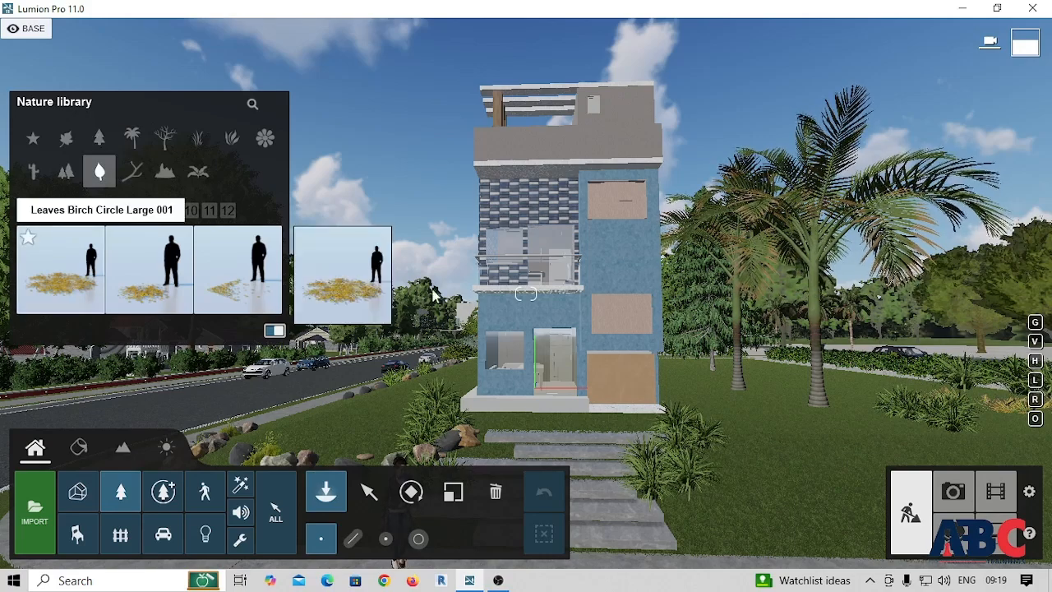
left_click(342, 293)
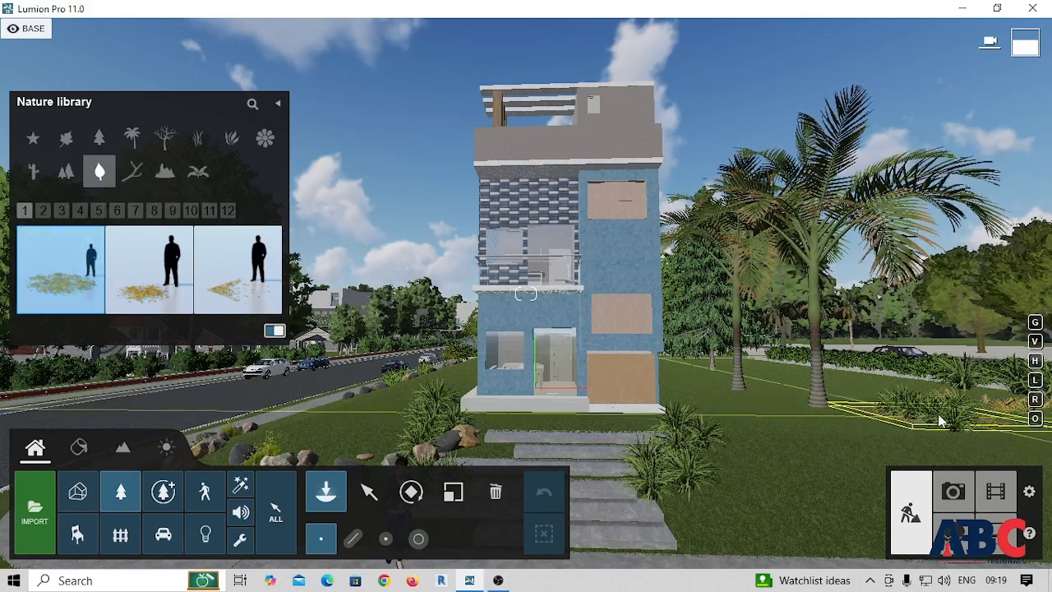
left_click(713, 372)
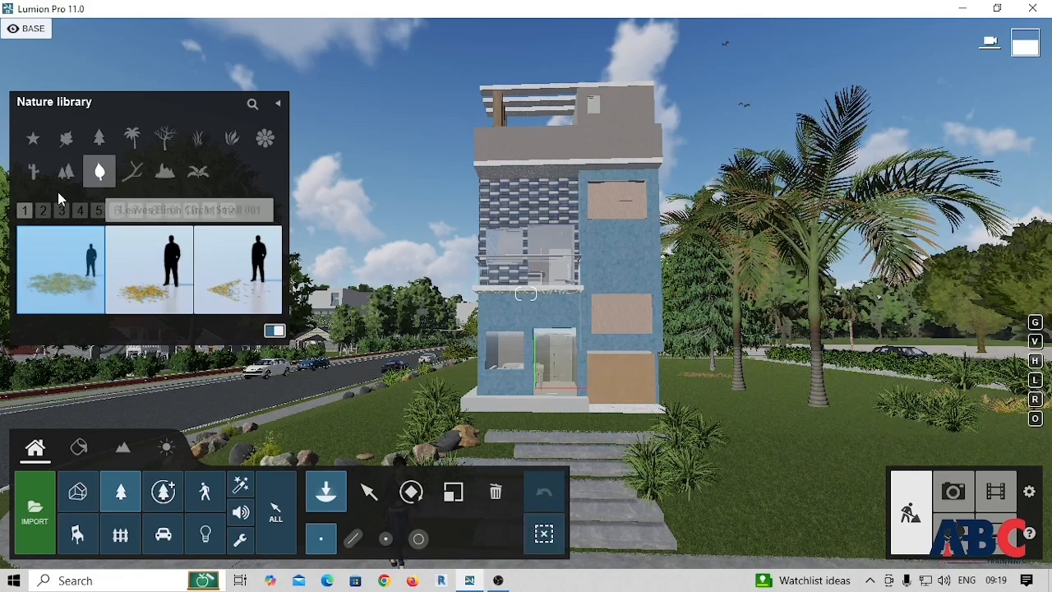
left_click(67, 176)
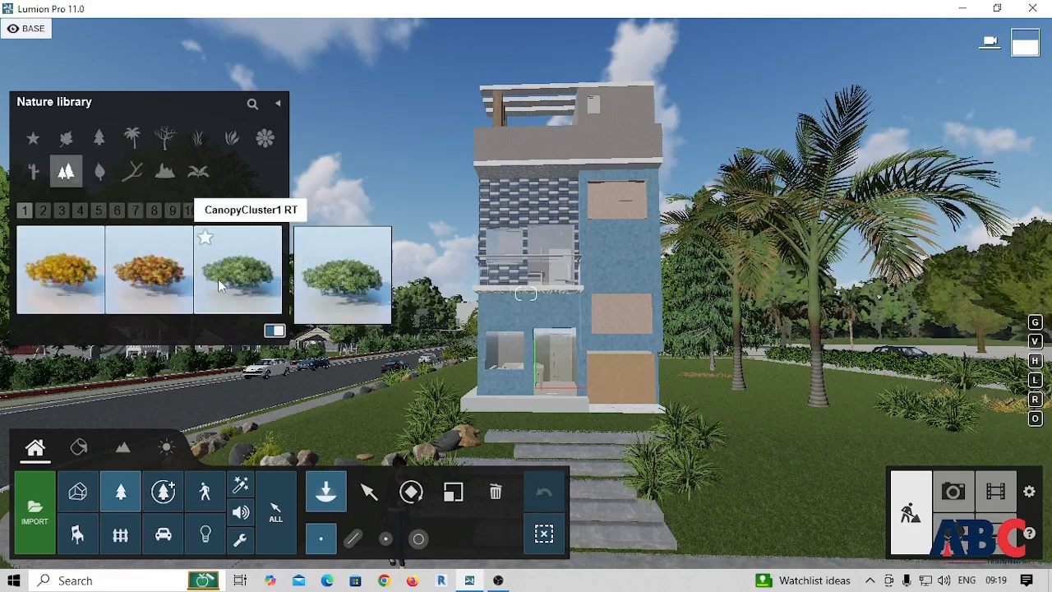
left_click(158, 284)
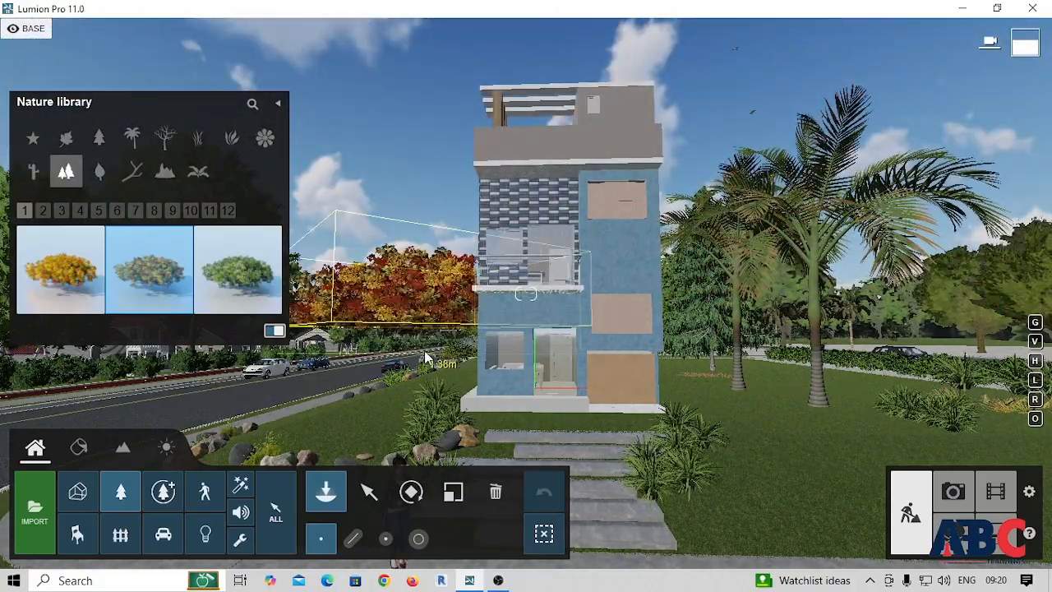
right_click_drag(432, 365, 662, 373)
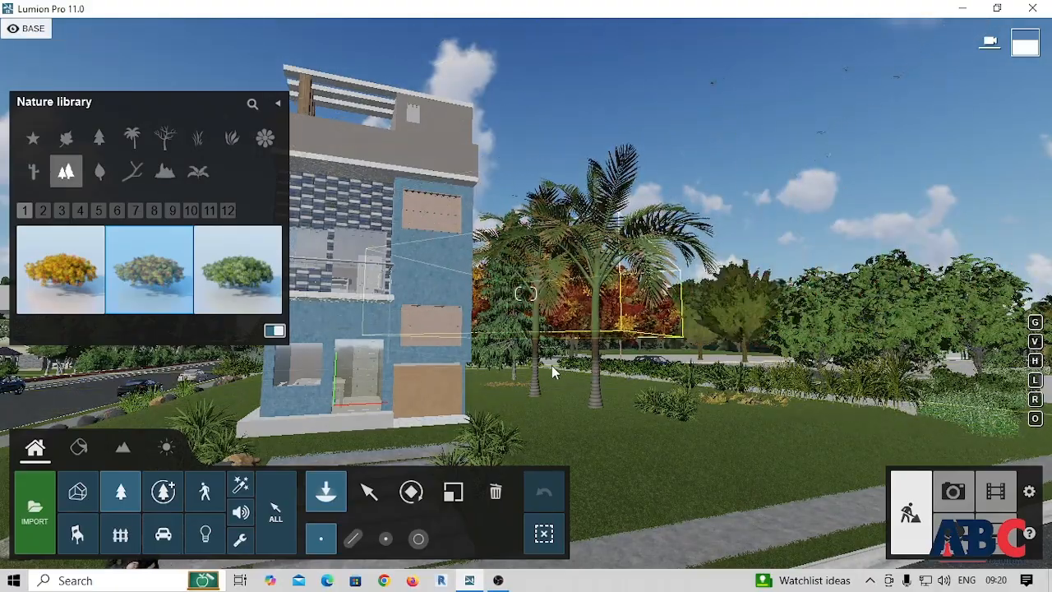
key("Escape")
right_click_drag(615, 376, 485, 403)
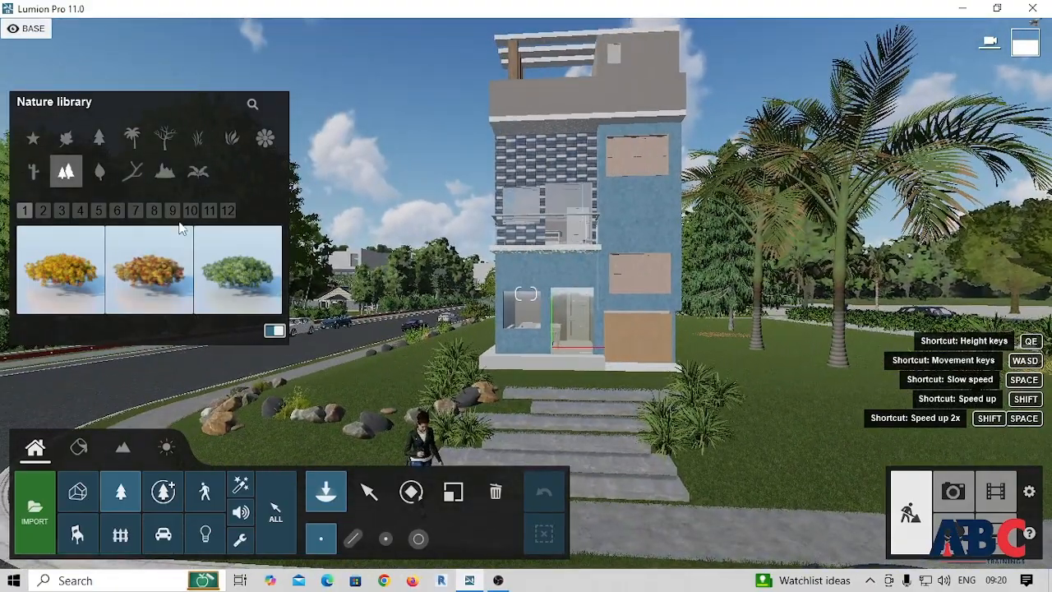
left_click(33, 171)
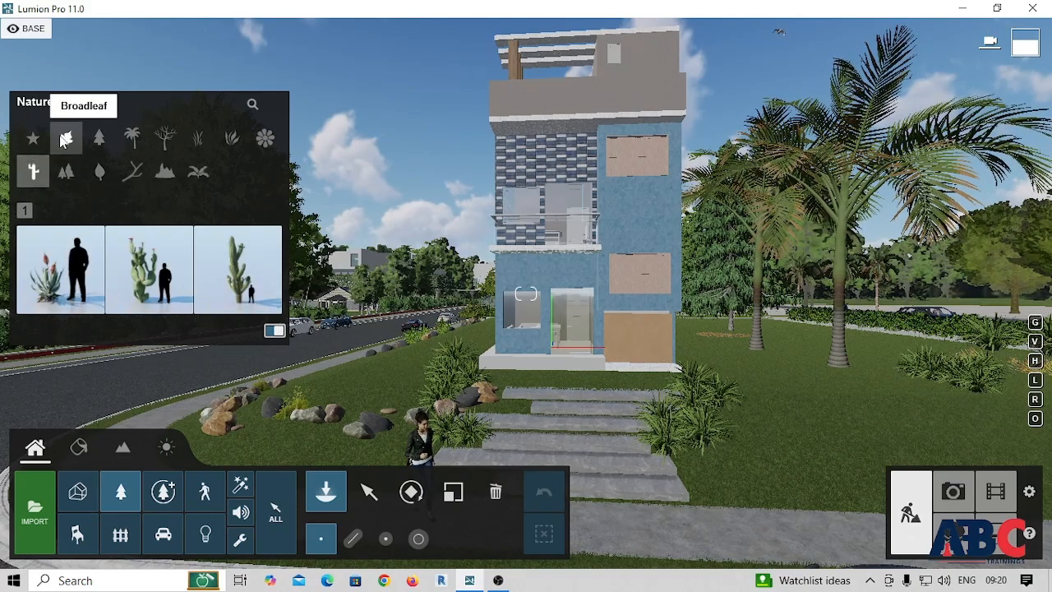
left_click(66, 140)
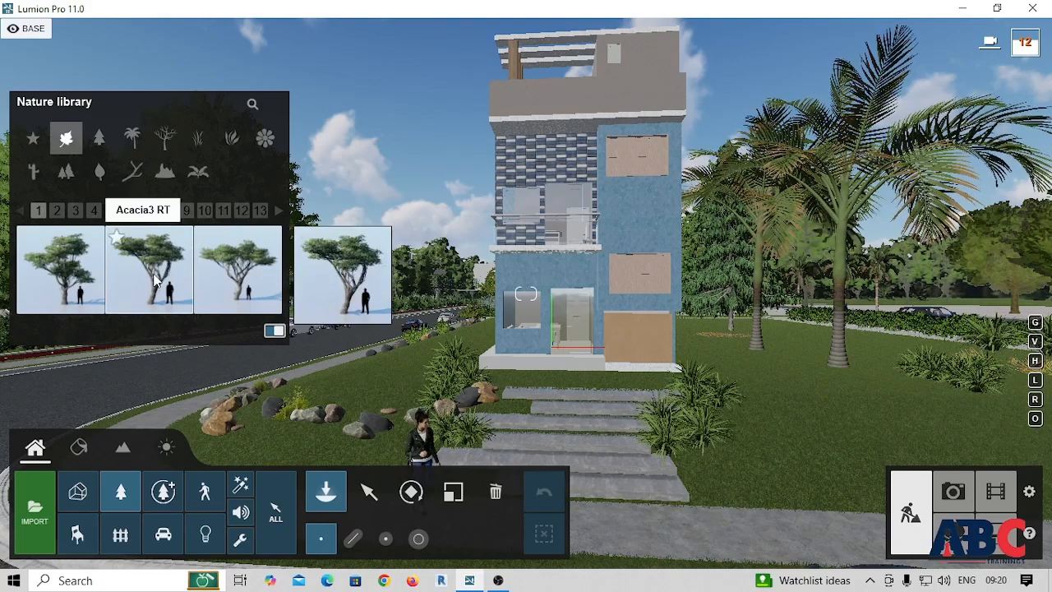
left_click(194, 213)
left_click(204, 212)
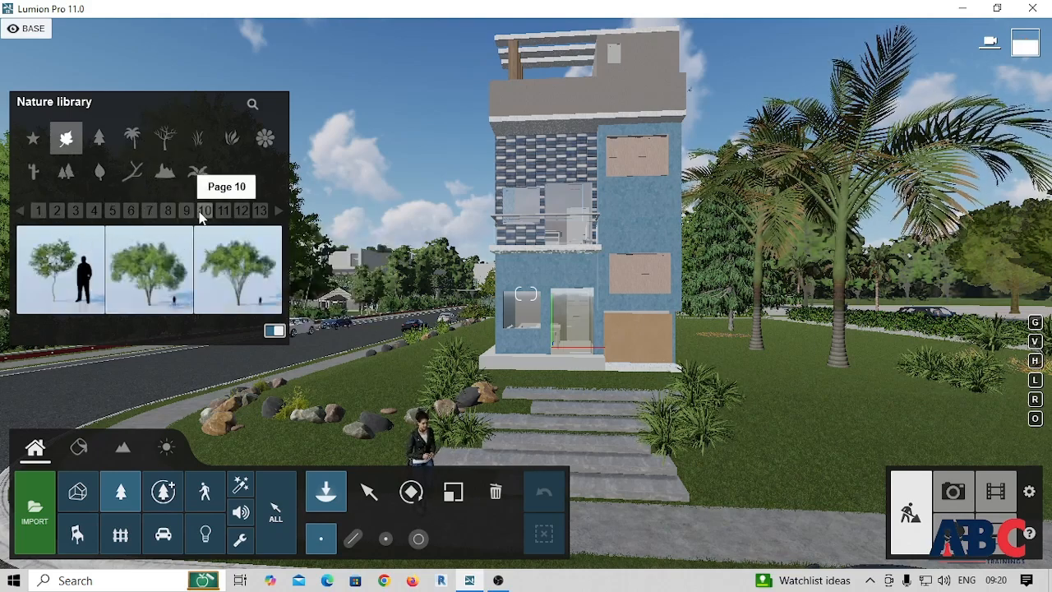
left_click(58, 288)
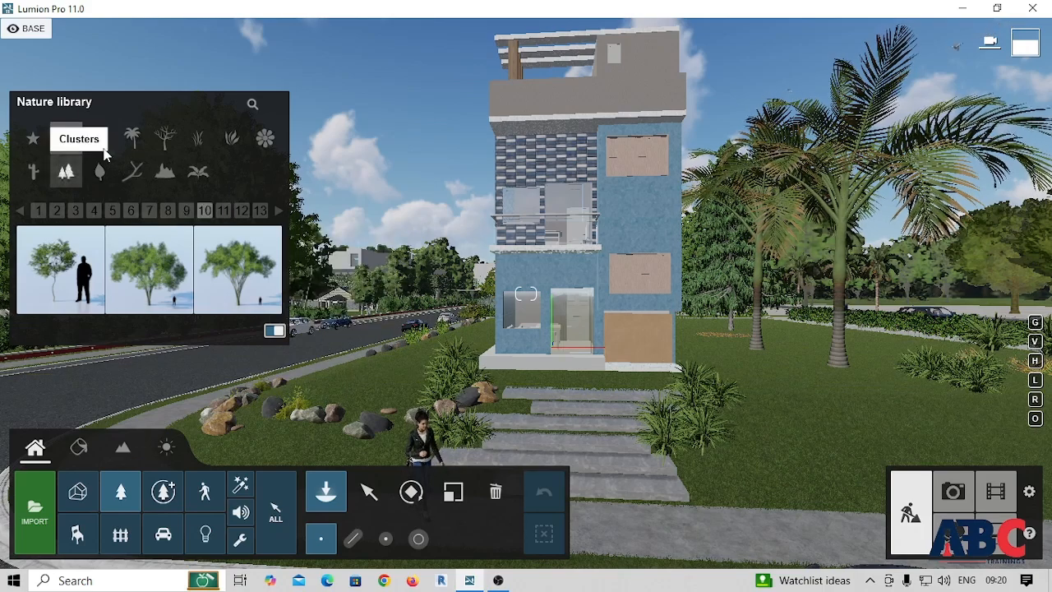
- Place an ArecaPalm 003 on the lawn in front of the two Alexandra Palms
left_click(130, 141)
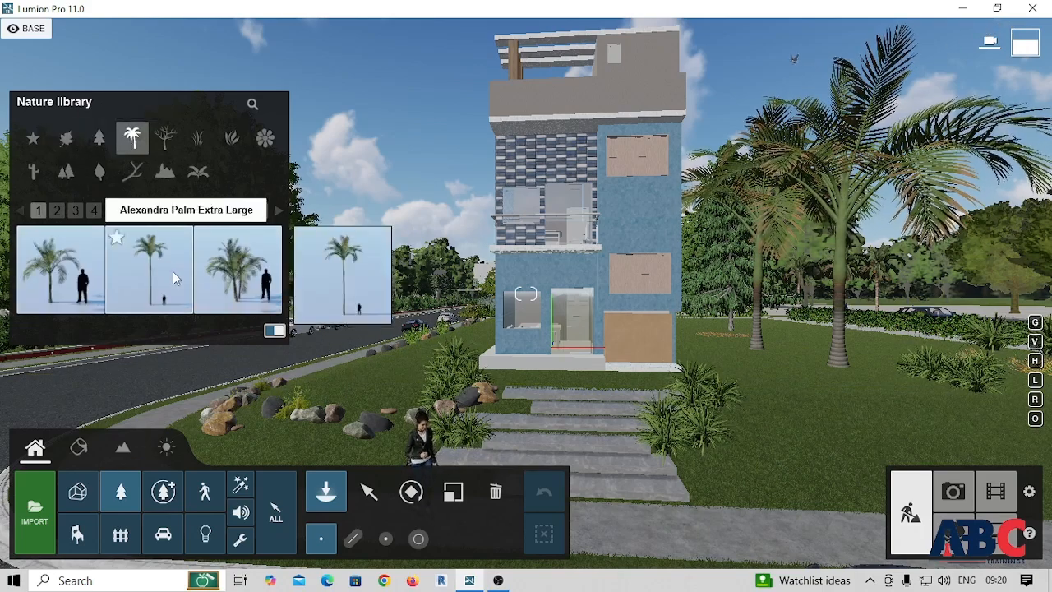
left_click(75, 210)
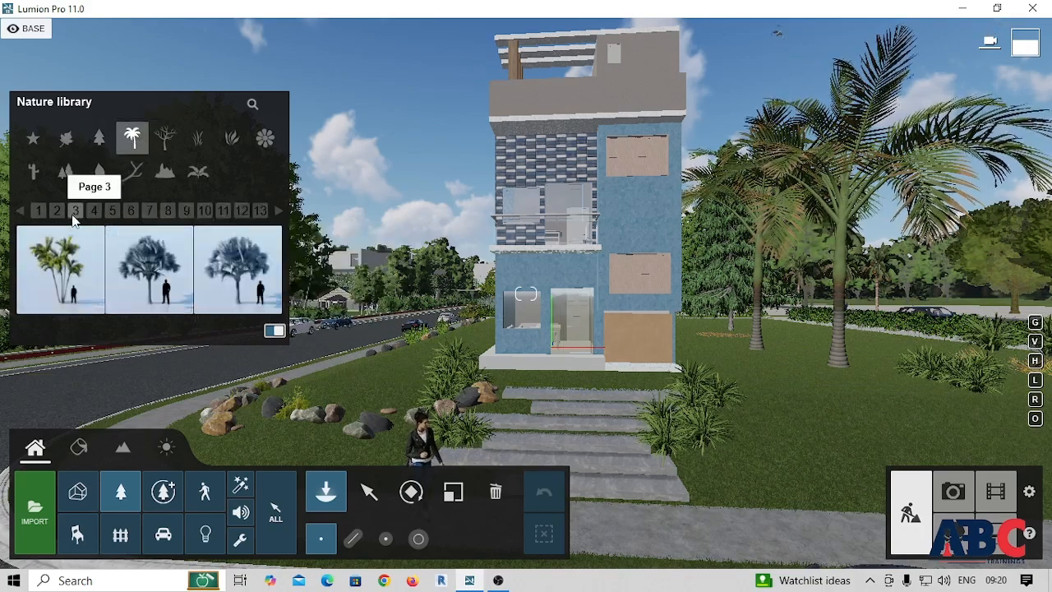
left_click(62, 273)
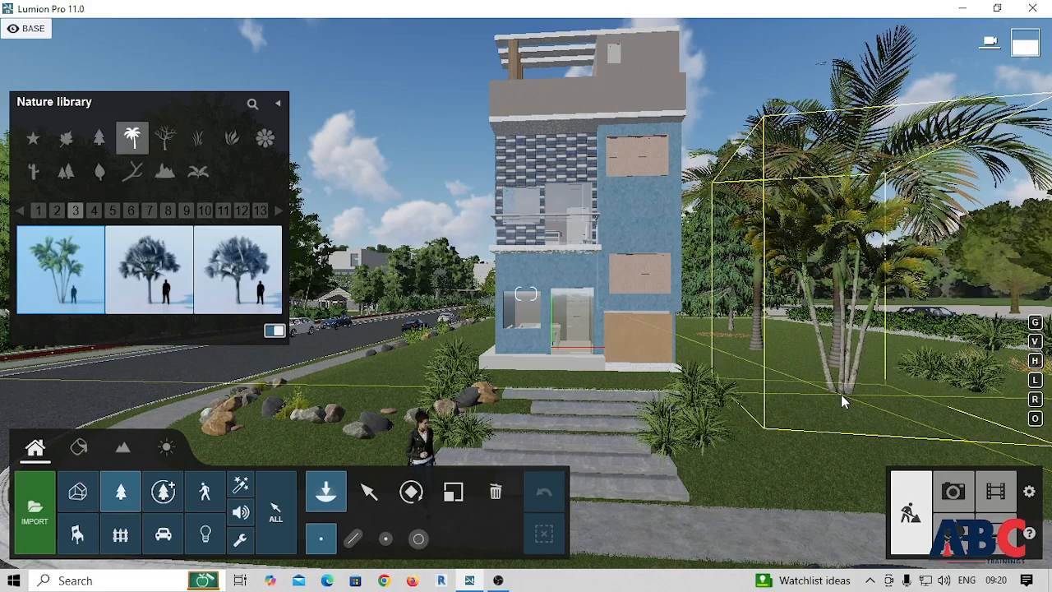
left_click(840, 395)
key("Escape")
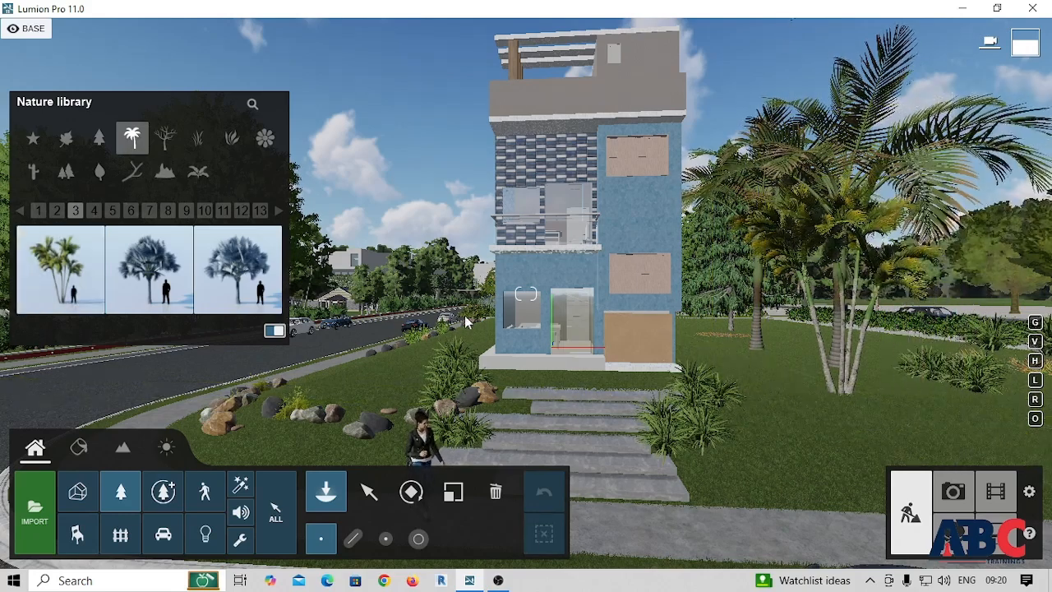
- Scale the new ArecaPalm 003 up so it towers over the neighbouring palms
left_click(453, 491)
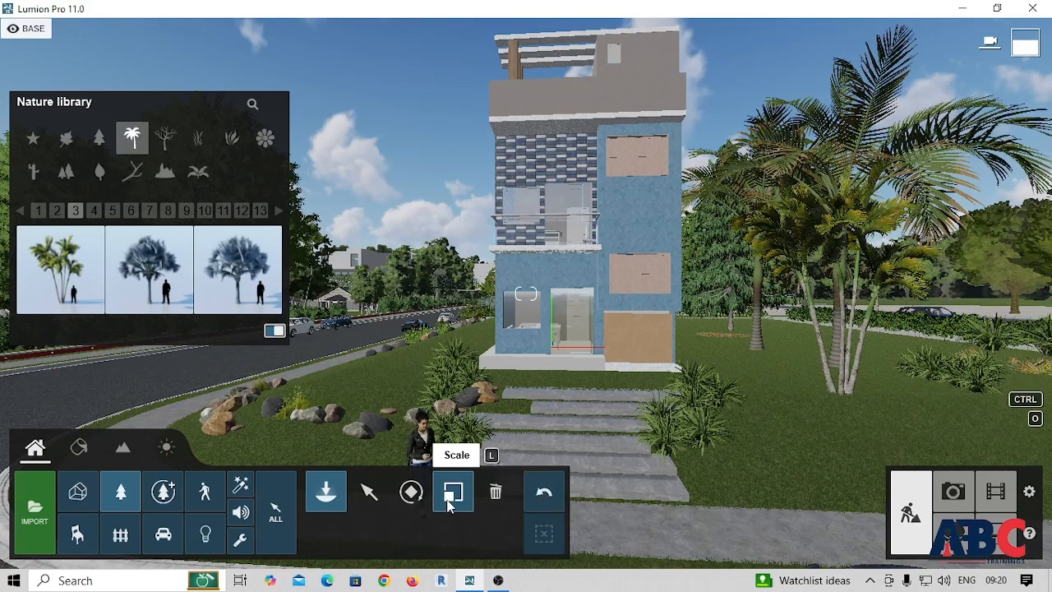
left_click(839, 390)
mouse_move(631, 513)
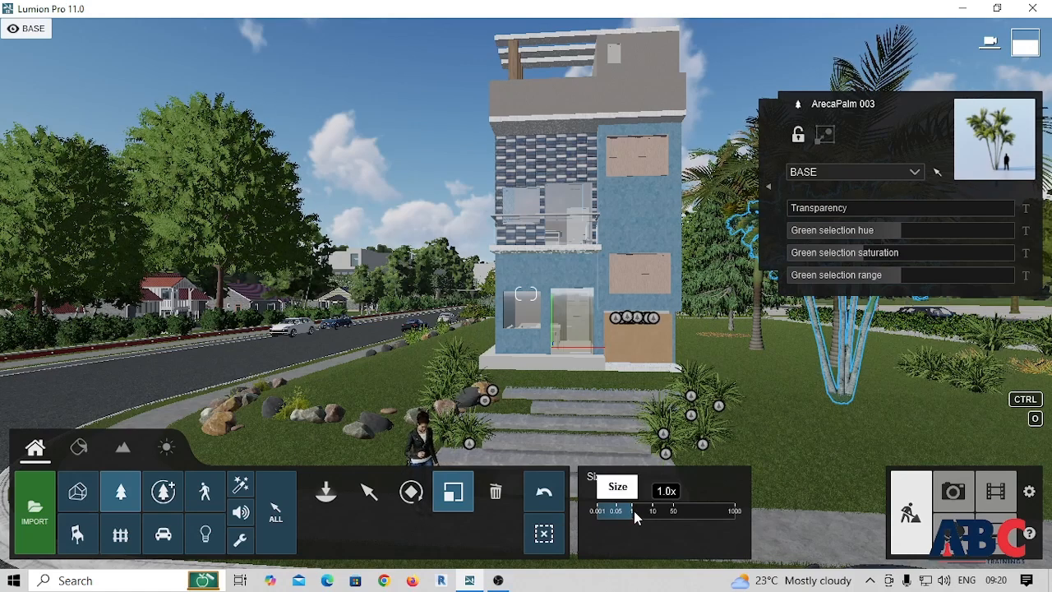
left_click_drag(637, 506, 639, 510)
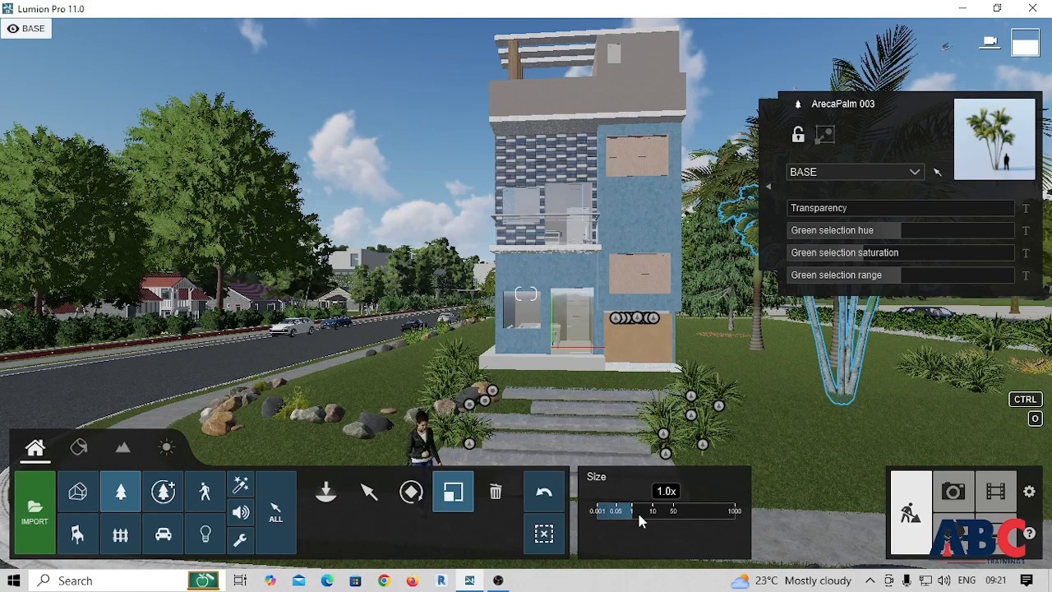
left_click_drag(639, 510, 641, 520)
scroll(652, 420, "down", 5)
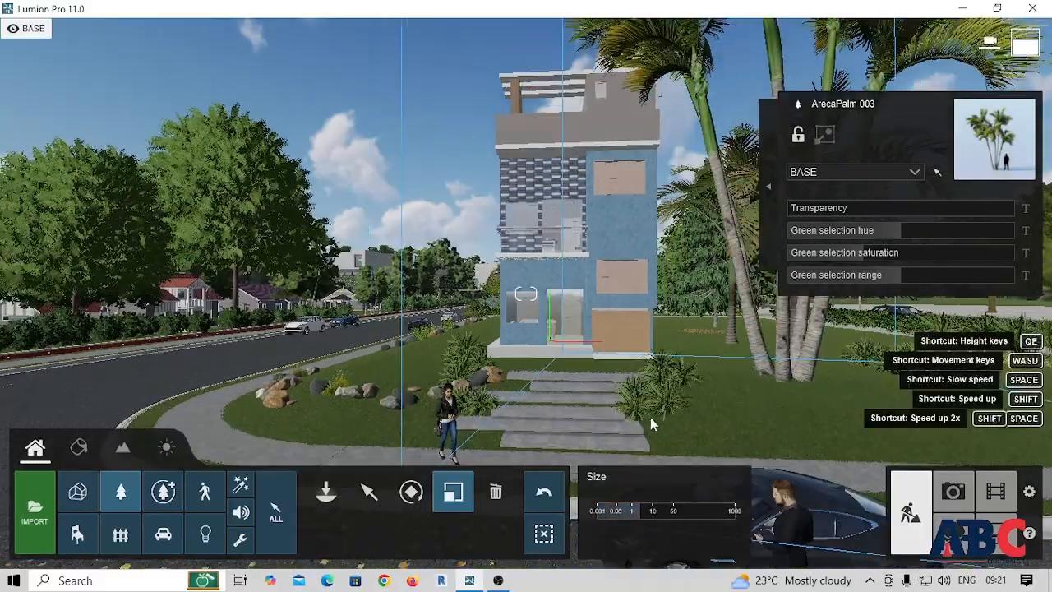
scroll(629, 337, "up", 5)
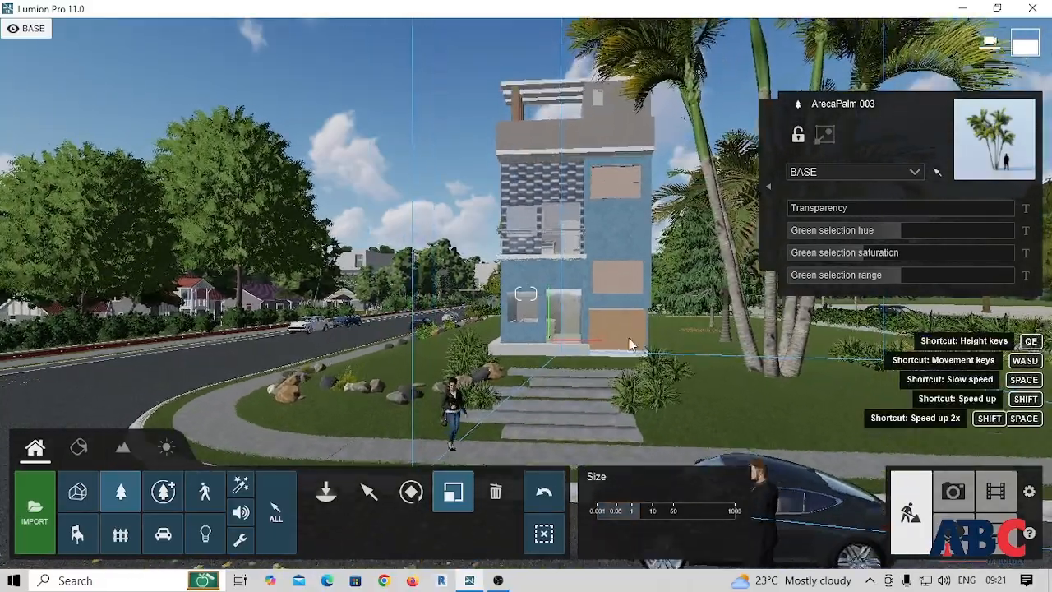
- Return the ArecaPalm 003 to a size of 1.0x
left_click(638, 508)
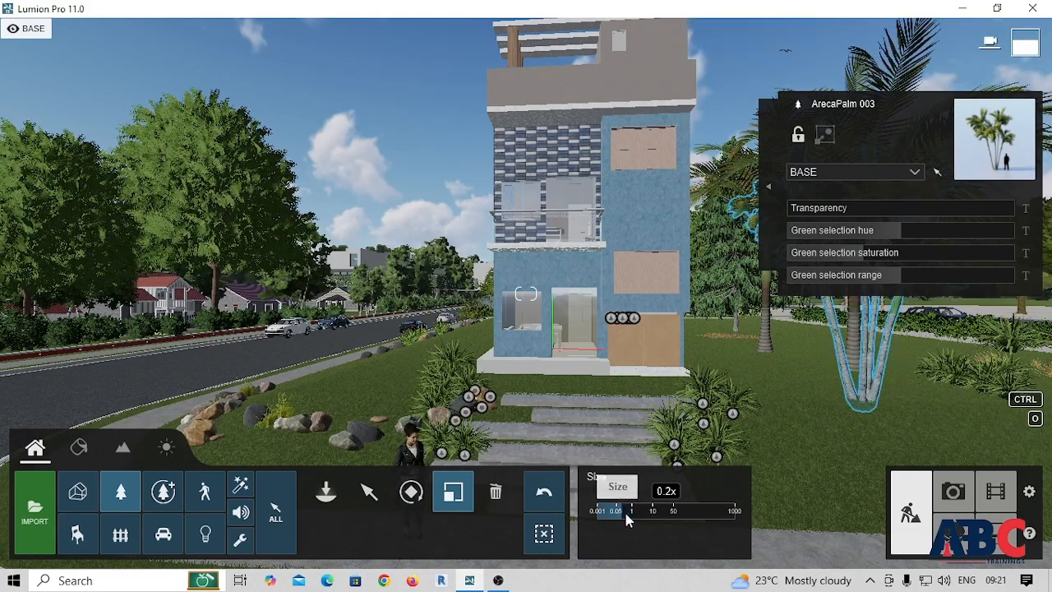
mouse_move(638, 514)
left_mouse_down()
mouse_move(673, 515)
mouse_move(640, 516)
left_mouse_up()
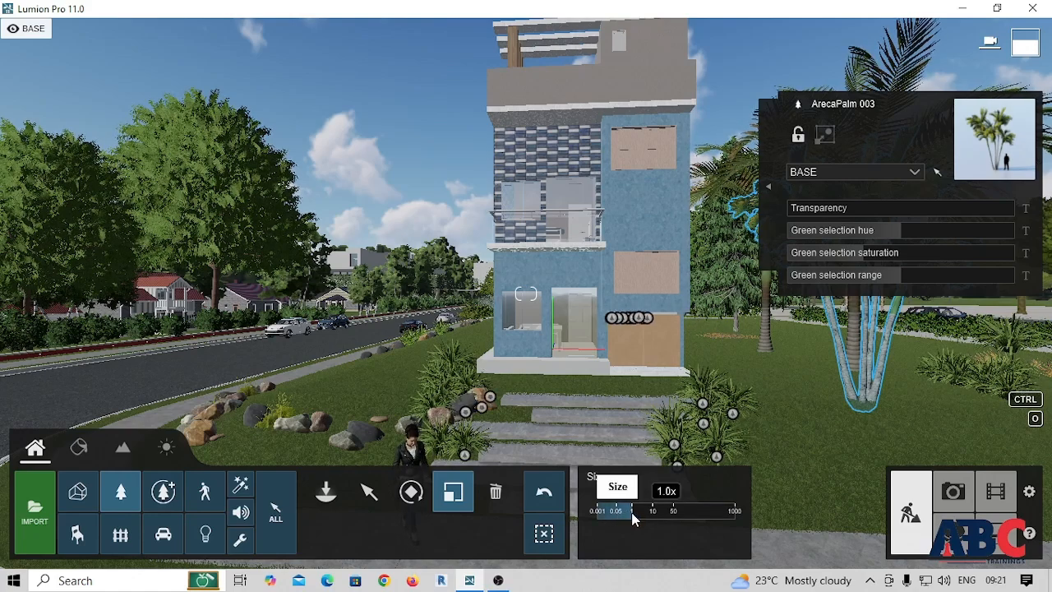
mouse_move(622, 512)
left_mouse_down()
mouse_move(645, 512)
mouse_move(631, 514)
left_mouse_up()
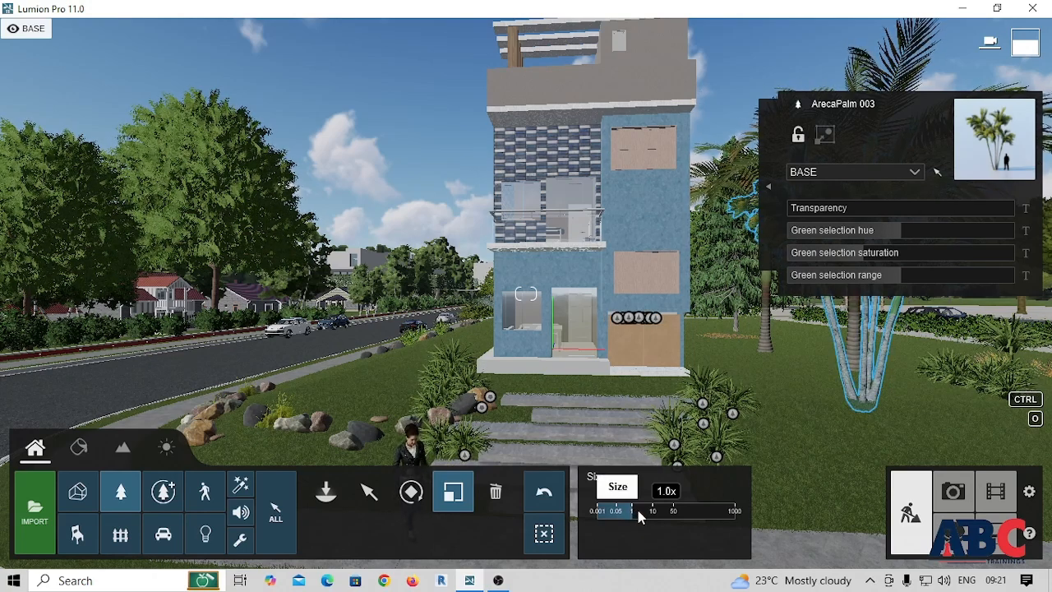
left_click_drag(646, 512, 639, 510)
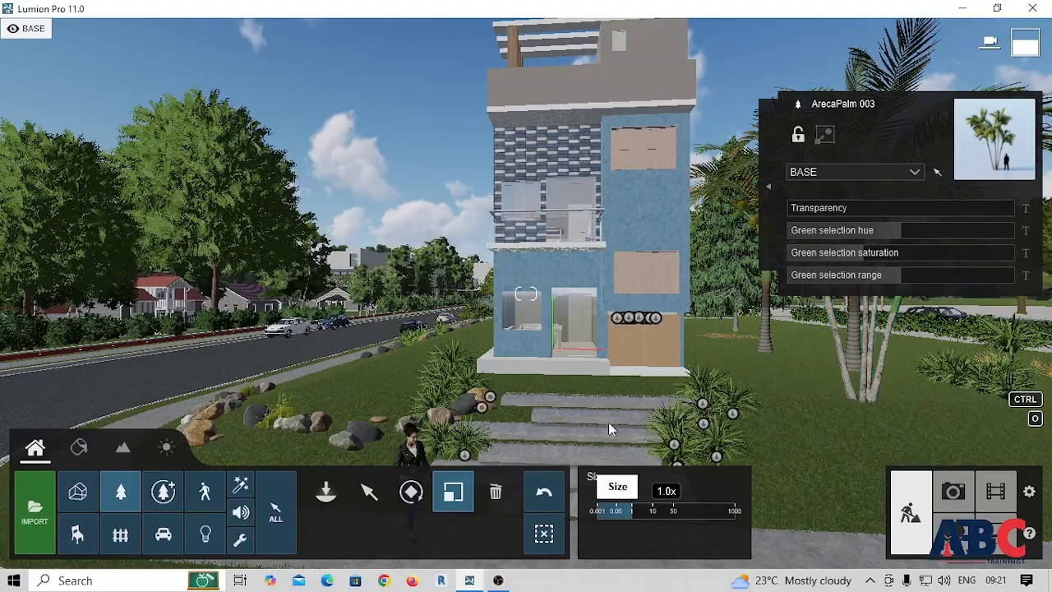
- Enlarge the ArecaPalm 003 until its crown rises above the roof of the house
right_click_drag(498, 353, 700, 352)
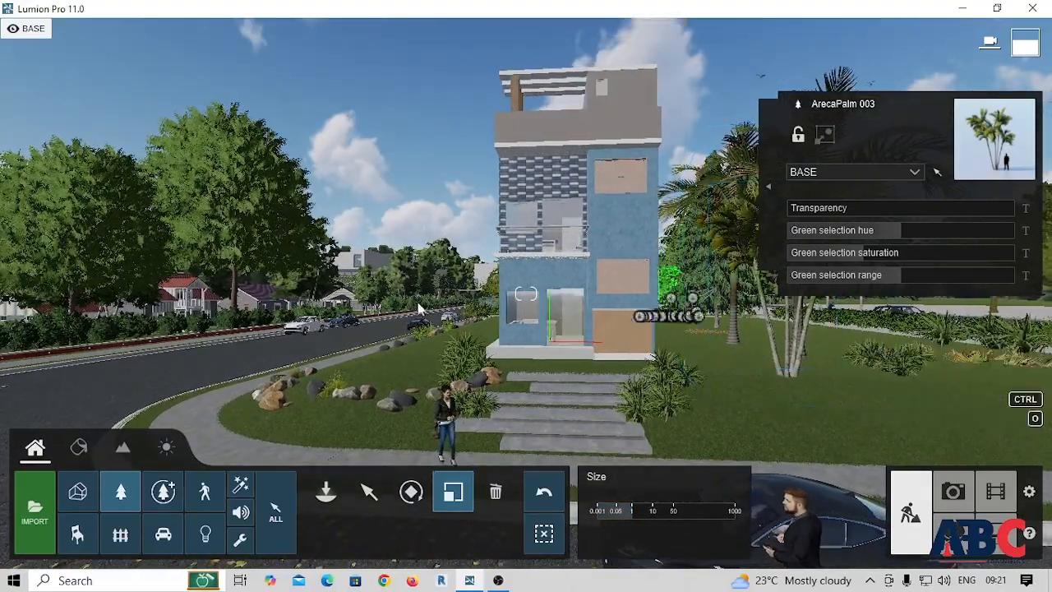
scroll(479, 351, "down", 2)
scroll(479, 351, "down", 4)
scroll(698, 271, "up", 2)
mouse_move(631, 510)
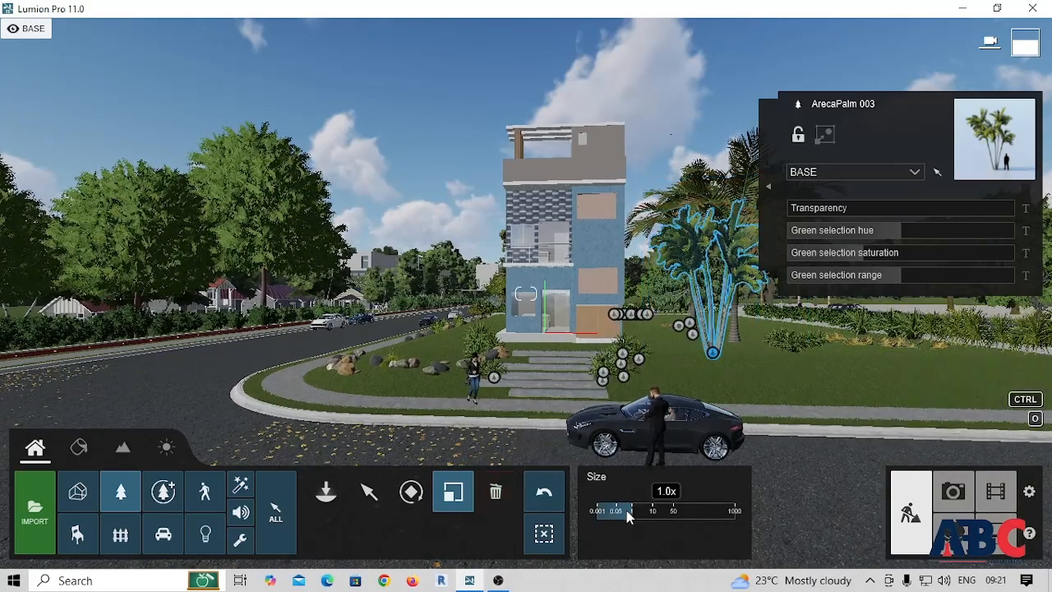
mouse_move(640, 508)
left_mouse_down()
mouse_move(643, 525)
mouse_move(642, 513)
left_mouse_up()
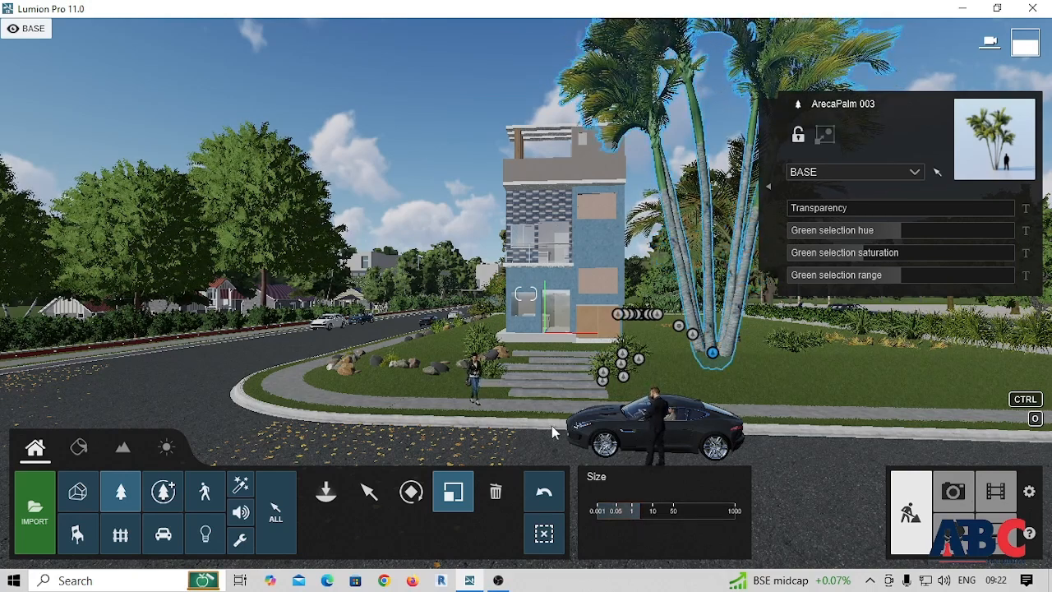
- Move the enlarged ArecaPalm 003 horizontally back across the lawn, close beside the house near the conifer
left_click(368, 493)
left_click(353, 539)
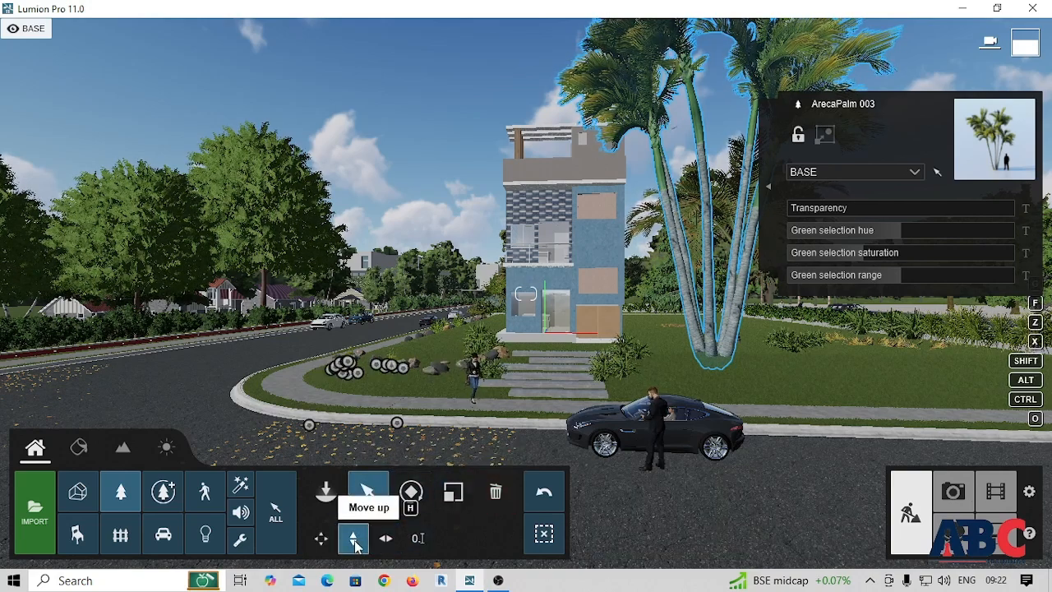
left_click(322, 541)
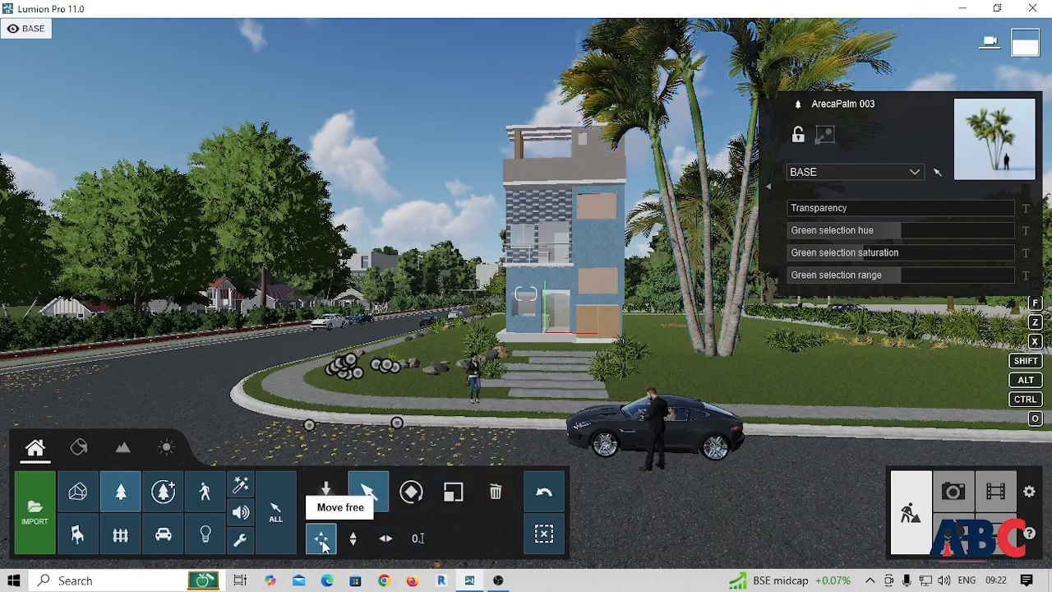
left_click(385, 539)
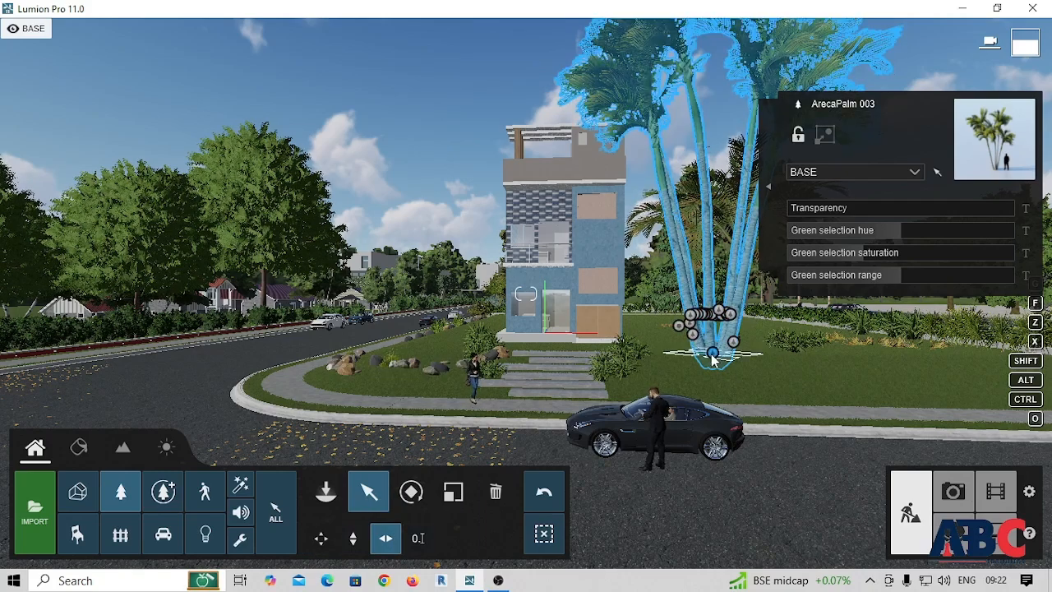
left_click_drag(705, 345, 692, 327)
scroll(584, 205, "down", 1)
scroll(585, 204, "up", 1)
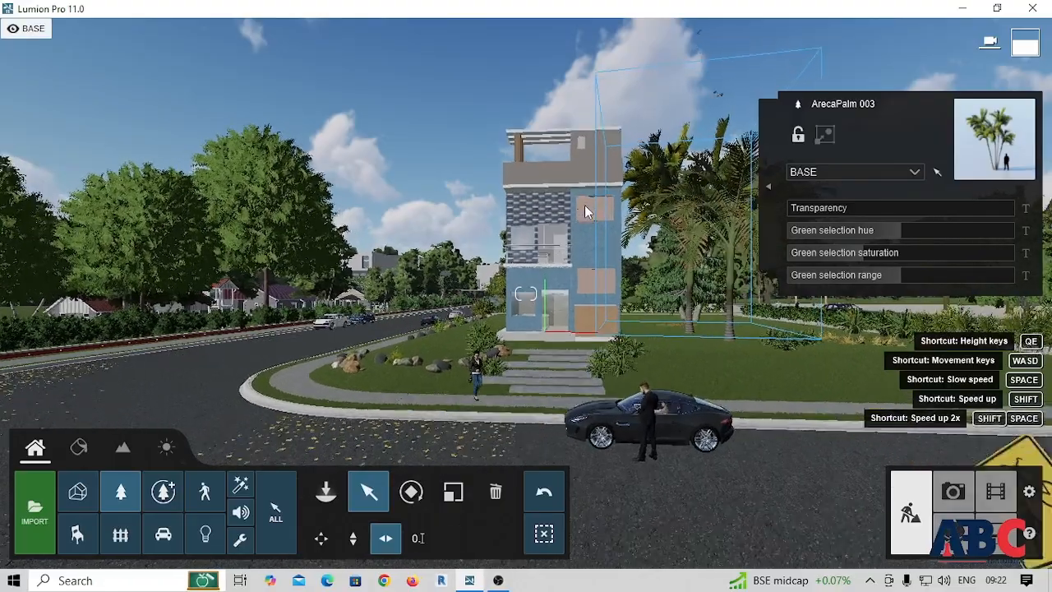
scroll(592, 203, "up", 3)
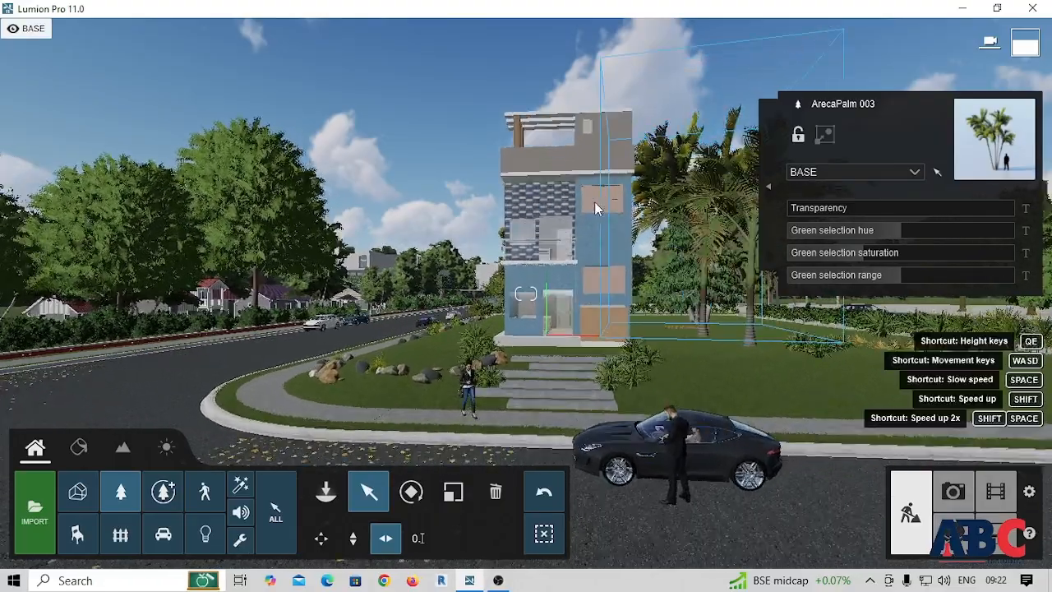
right_click_drag(584, 209, 543, 173)
scroll(554, 193, "up", 1)
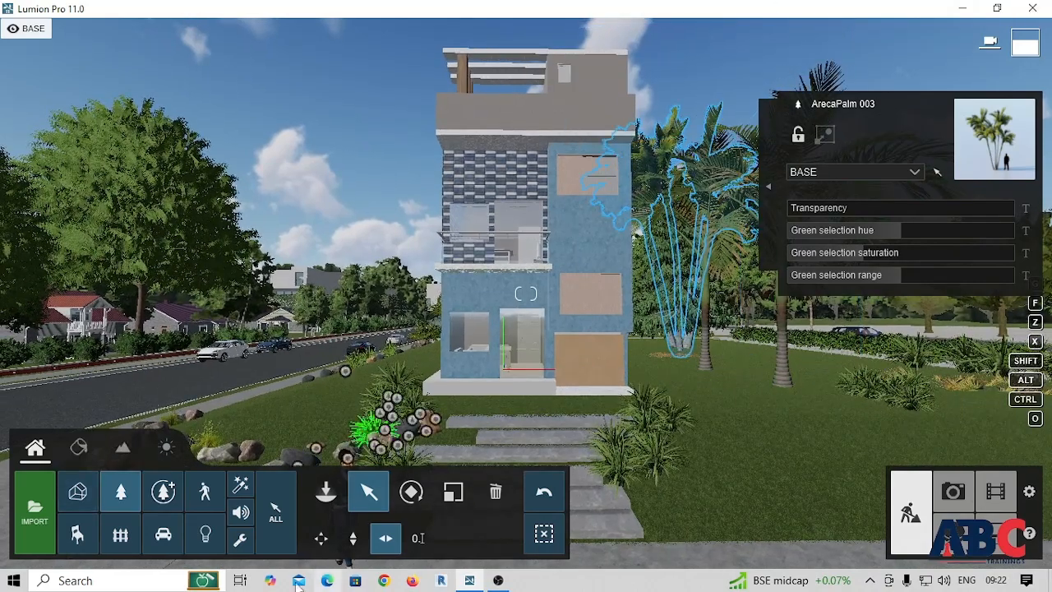
- Place a leaves 03 falling-leaves effect on the lawn by the areca palm's base and select it
left_click(243, 491)
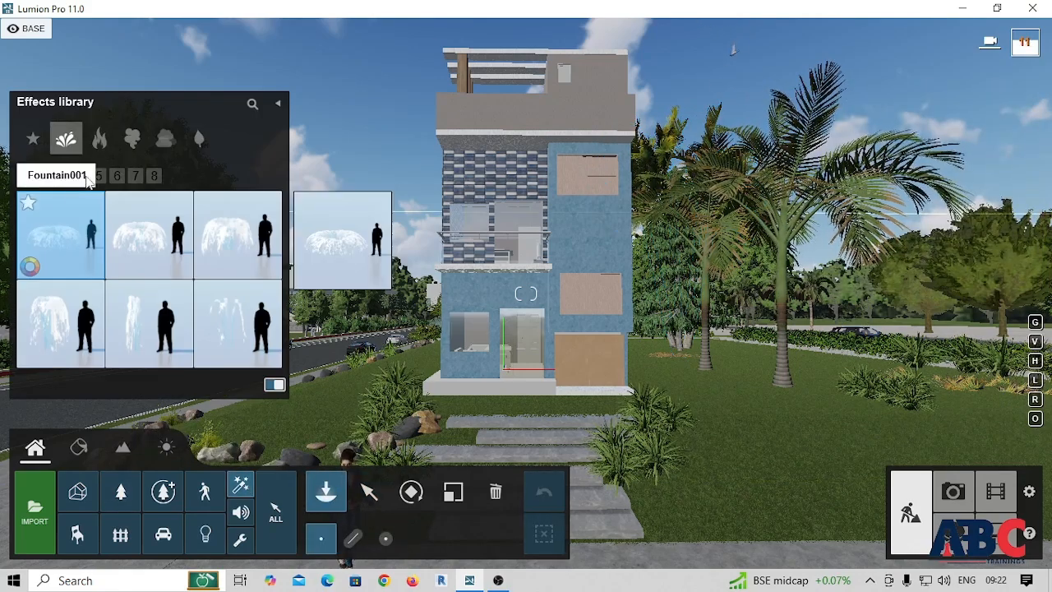
left_click(95, 143)
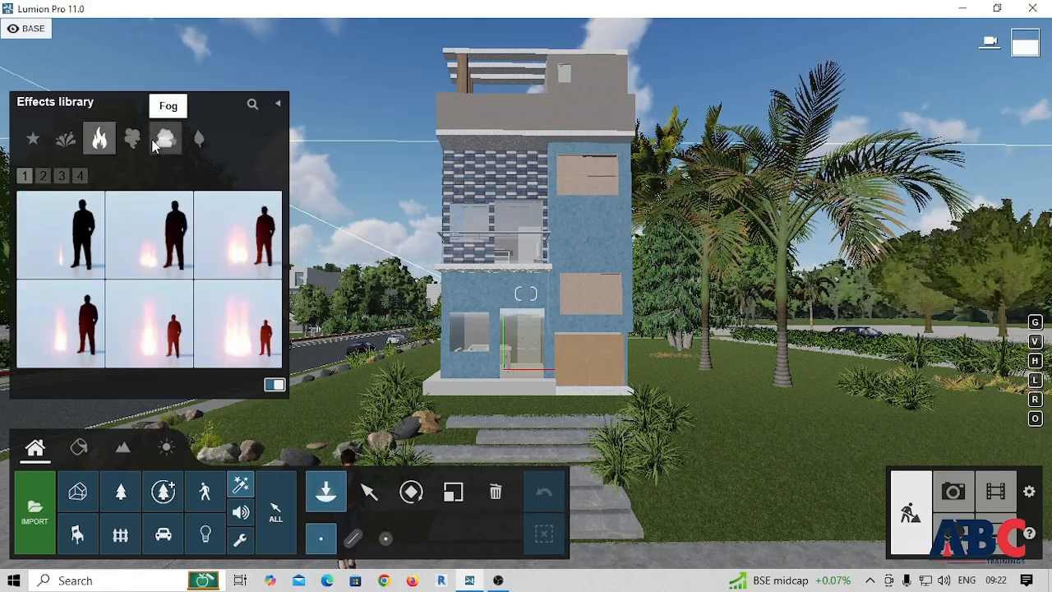
left_click(166, 142)
left_click(197, 145)
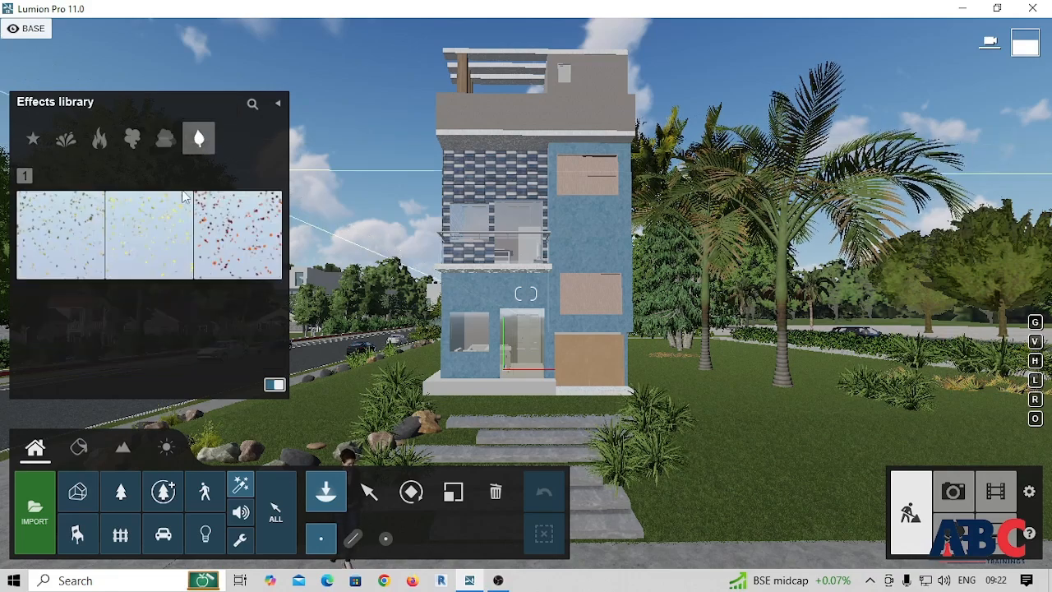
left_click(213, 241)
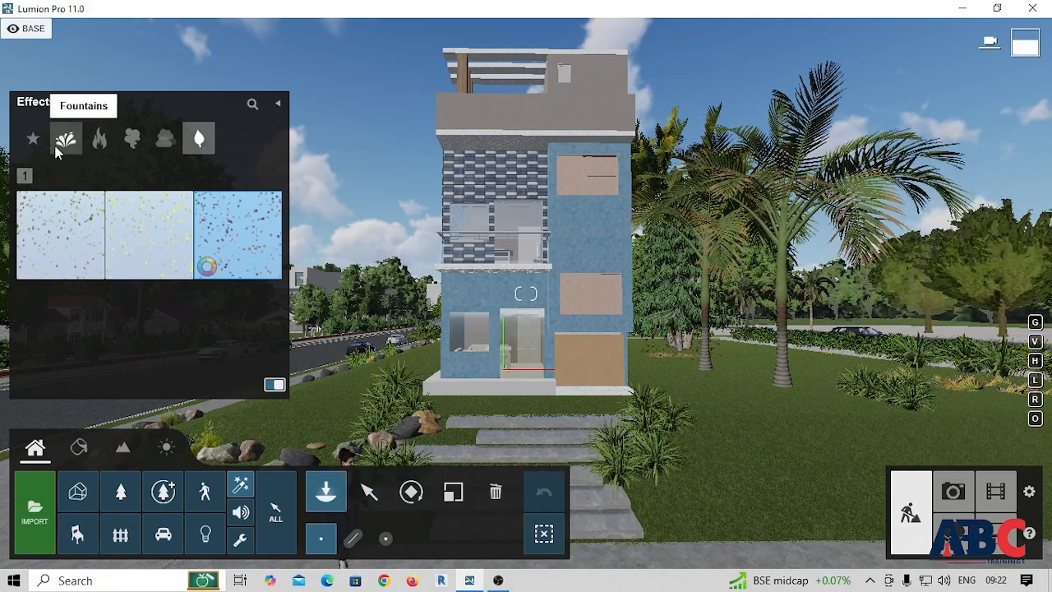
left_click(368, 491)
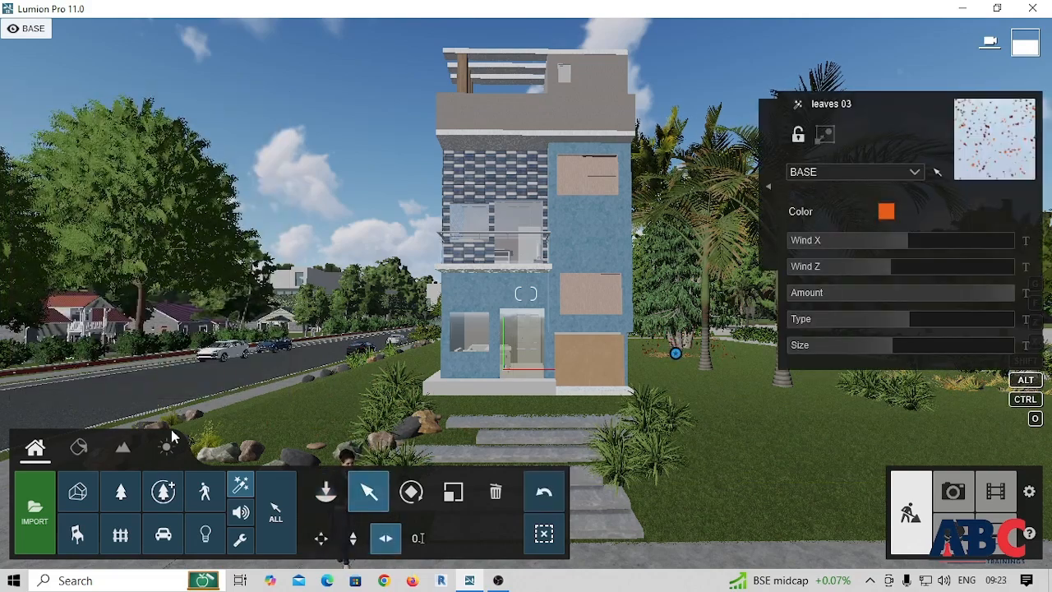
- Place a large leafy bush from the plants category on the lawn beside the front corner of the house
left_click(128, 495)
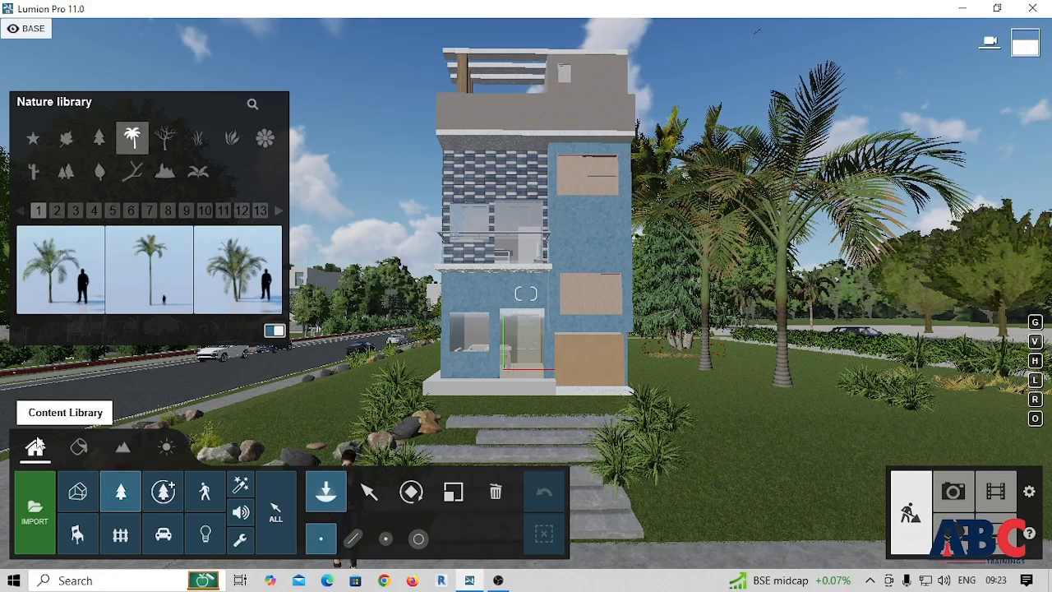
left_click(232, 142)
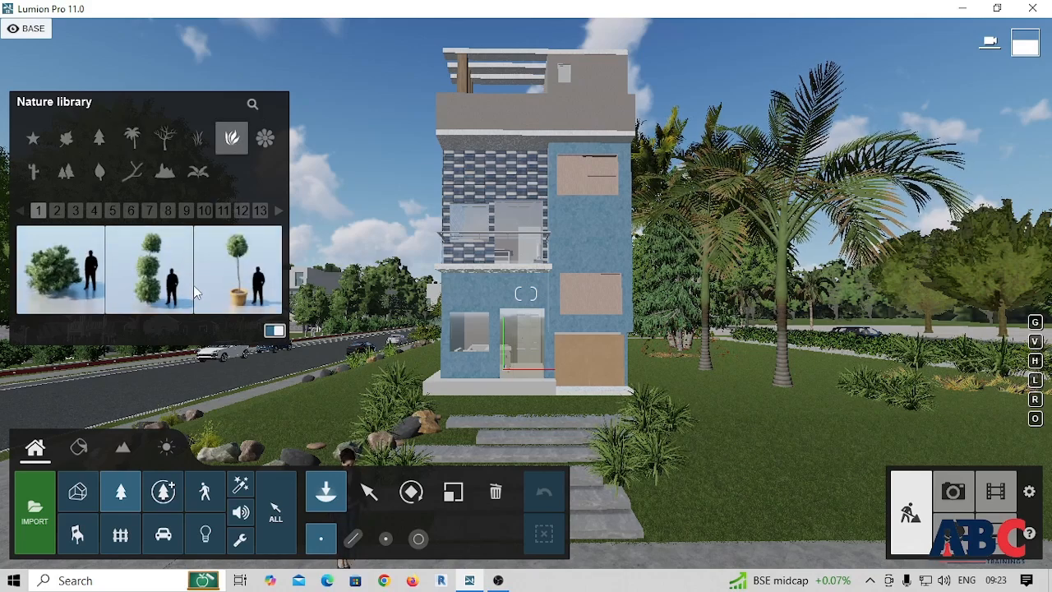
left_click(244, 296)
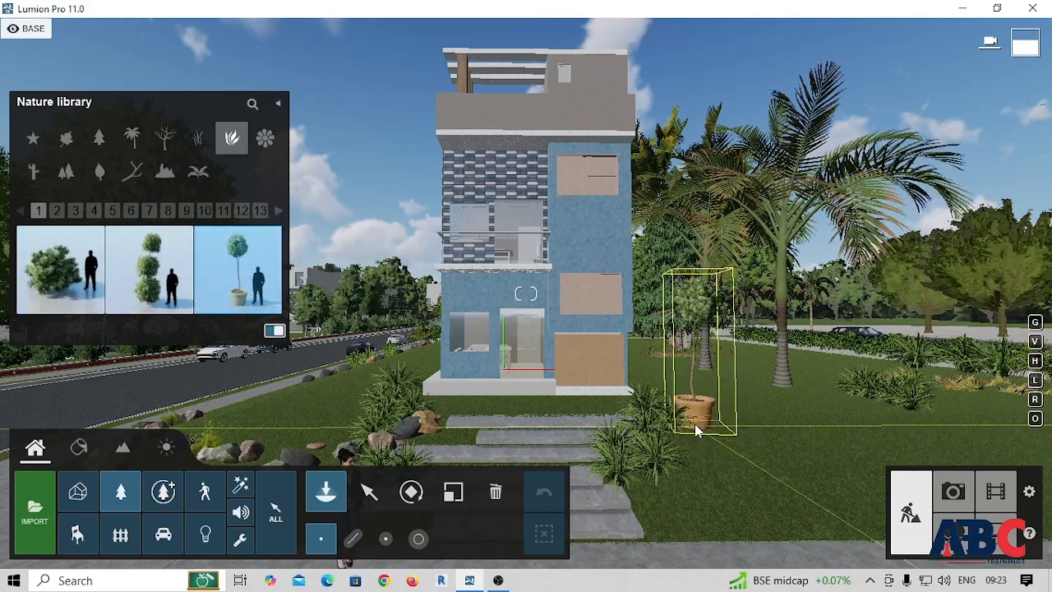
left_click(649, 387)
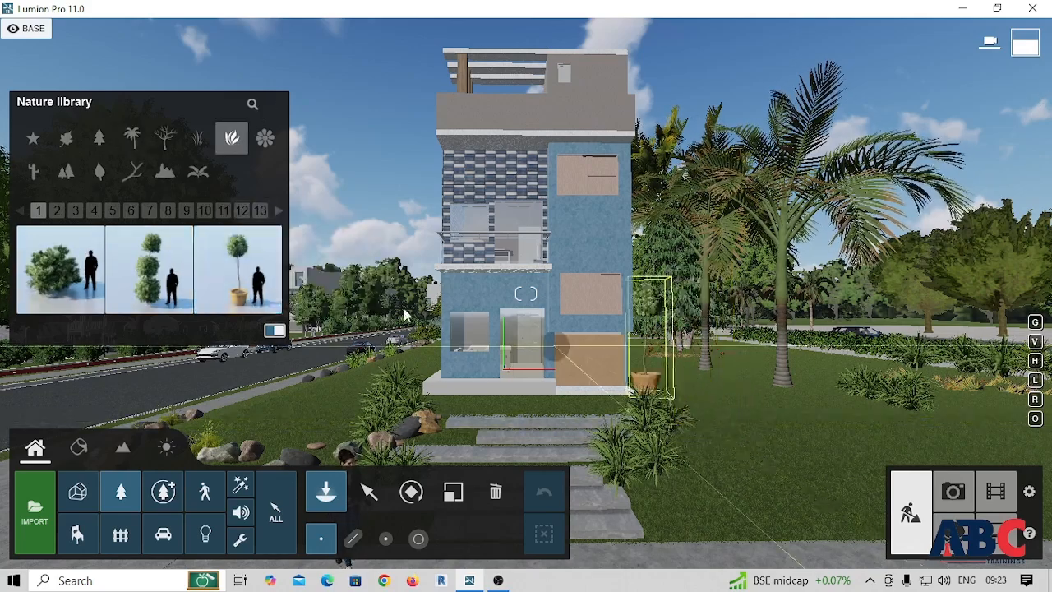
left_click(71, 294)
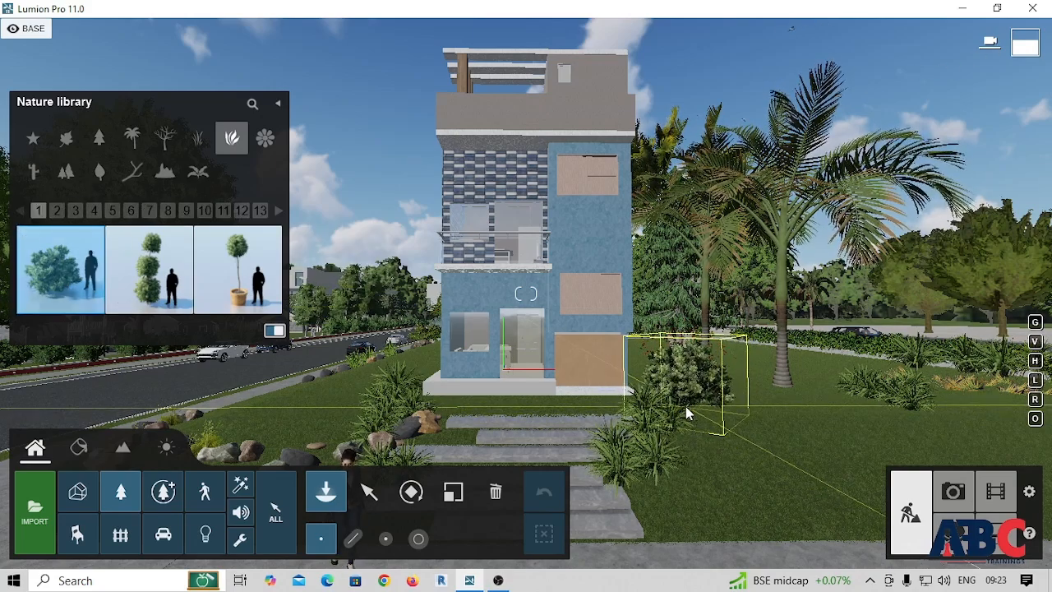
left_click(688, 408)
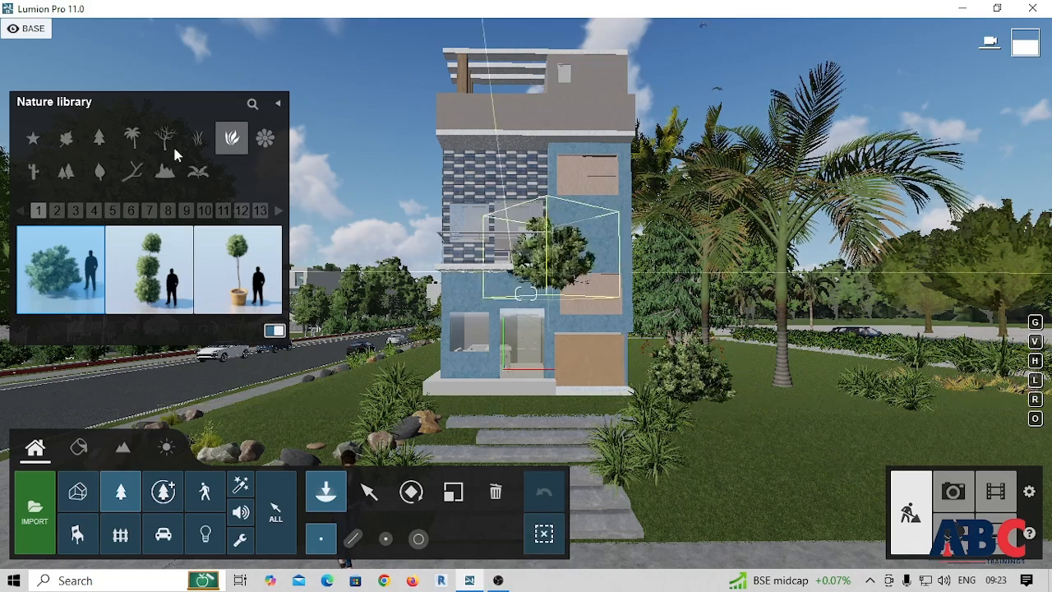
left_click(59, 211)
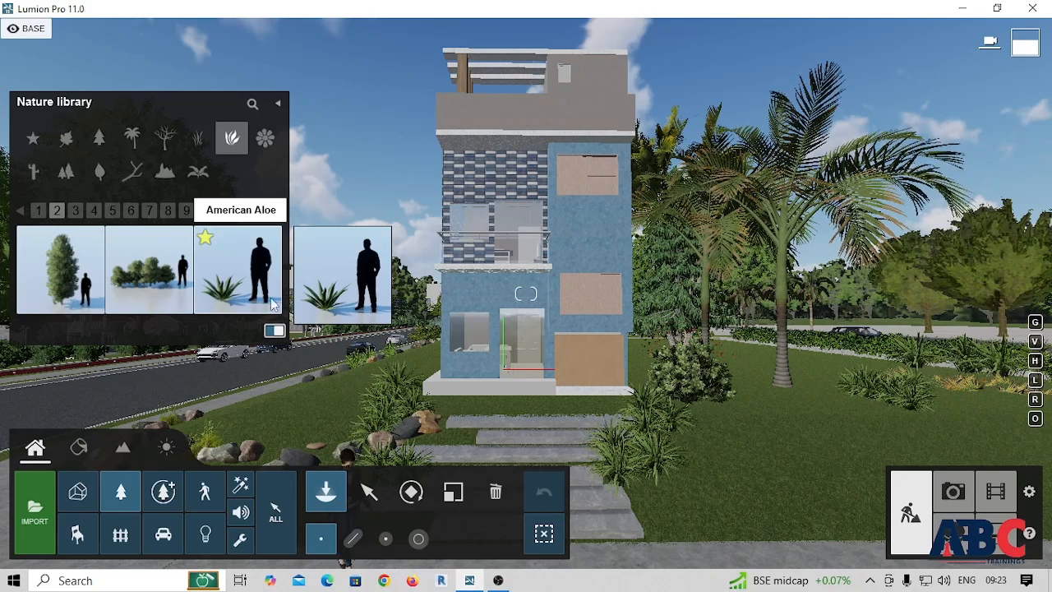
left_click(237, 271)
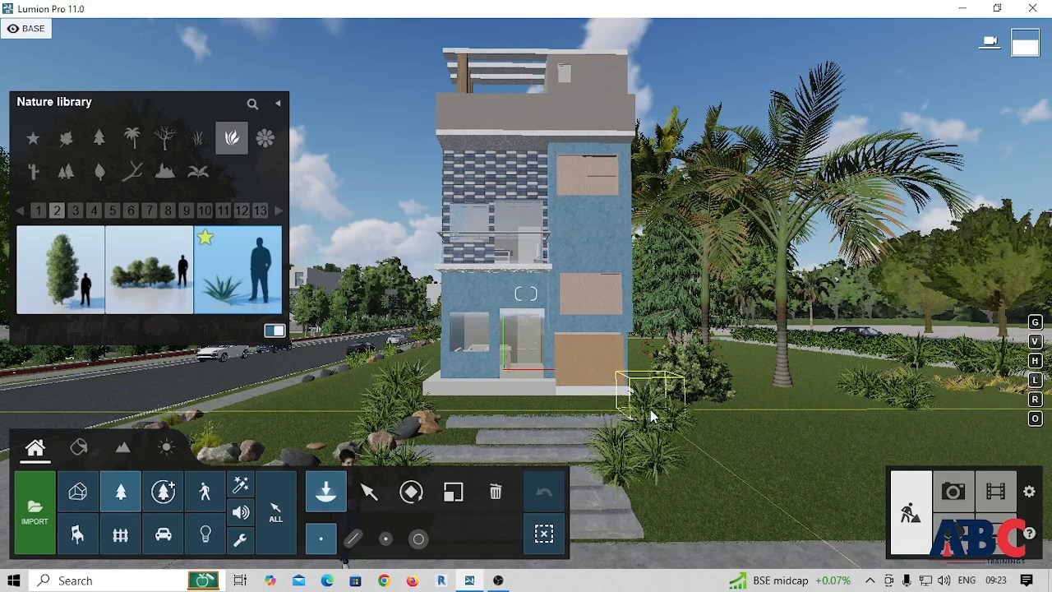
left_click(198, 171)
mouse_move(187, 286)
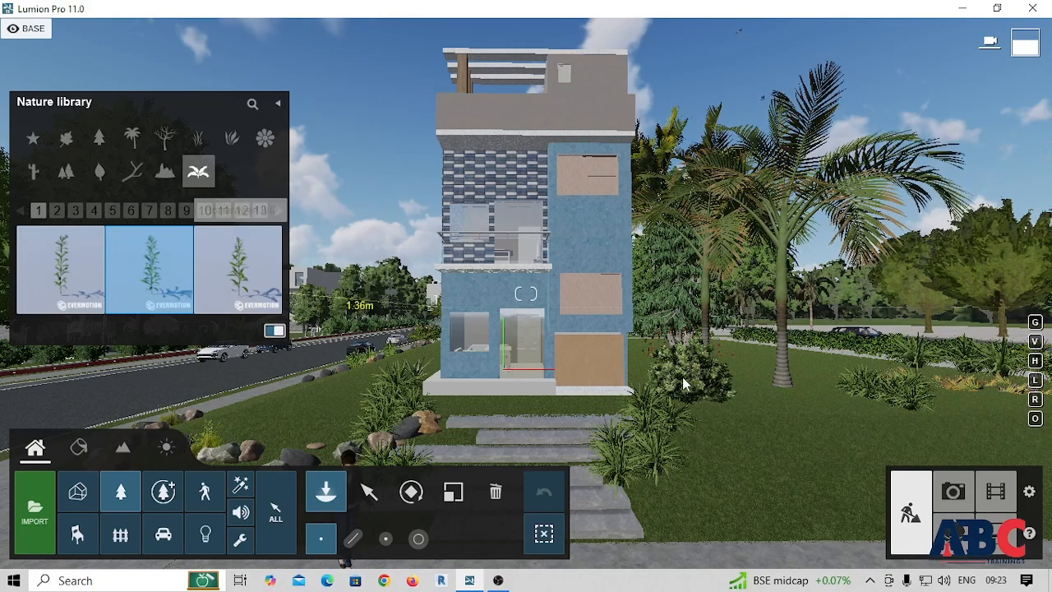
left_click(369, 492)
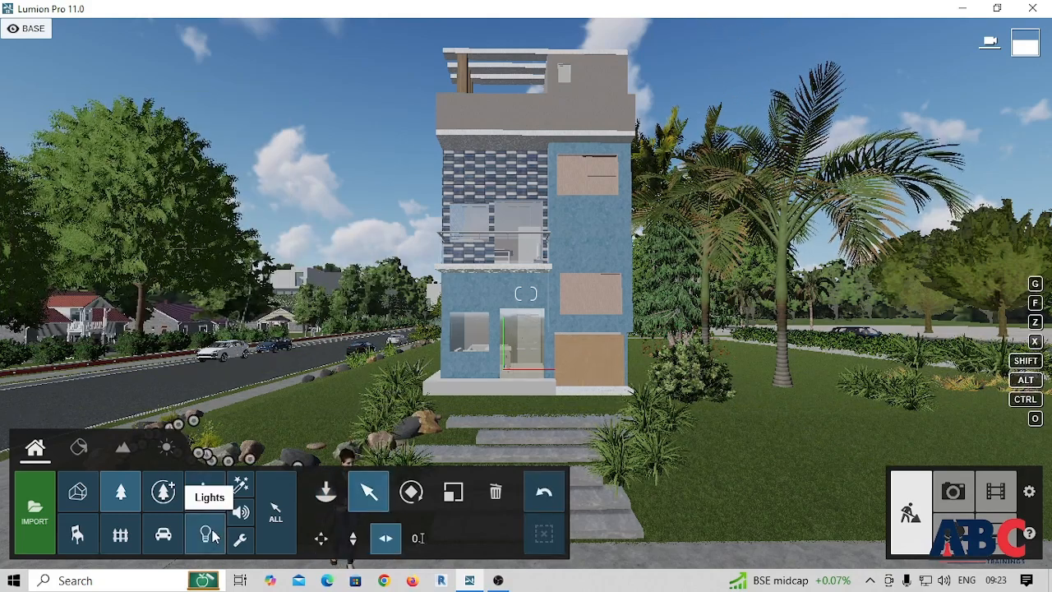
- Place Lamp spotlights on the underside of the balcony slab above the entrance and under the roof slab above the tiled wall
scroll(565, 255, "up", 1)
scroll(565, 248, "up", 1)
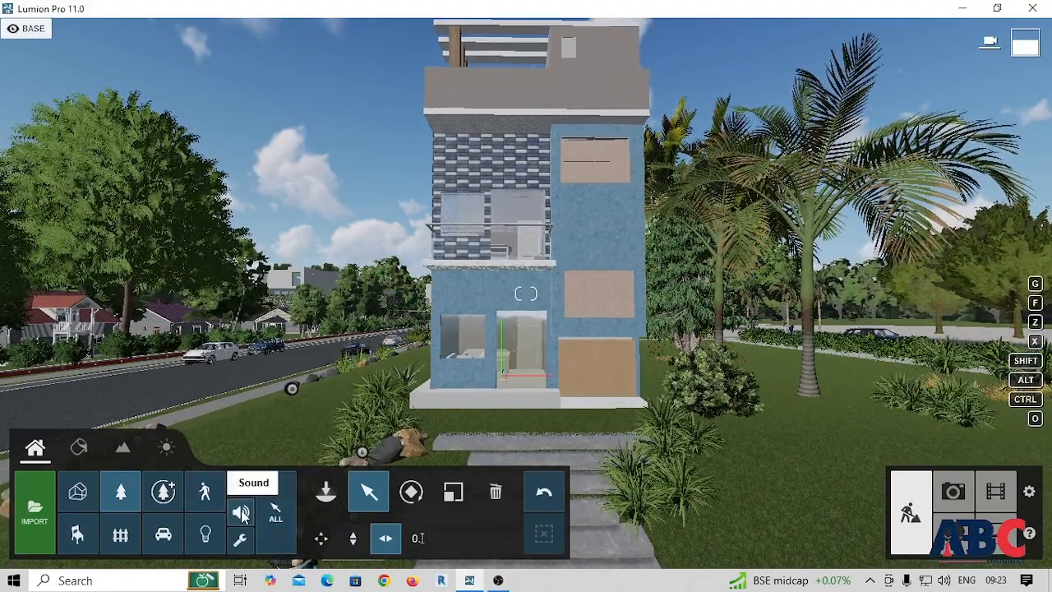
left_click(206, 544)
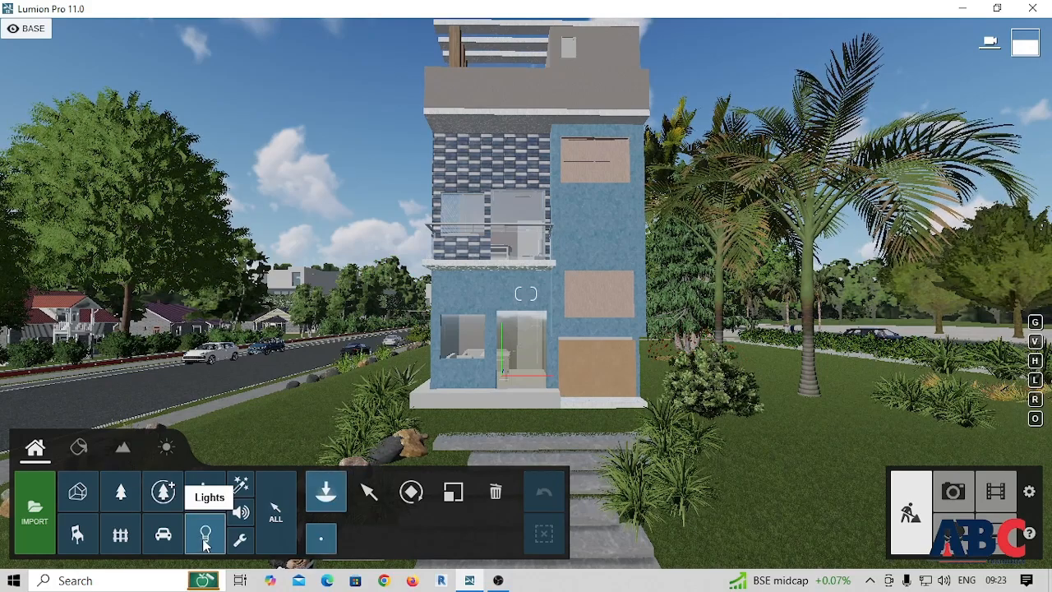
left_click(205, 541)
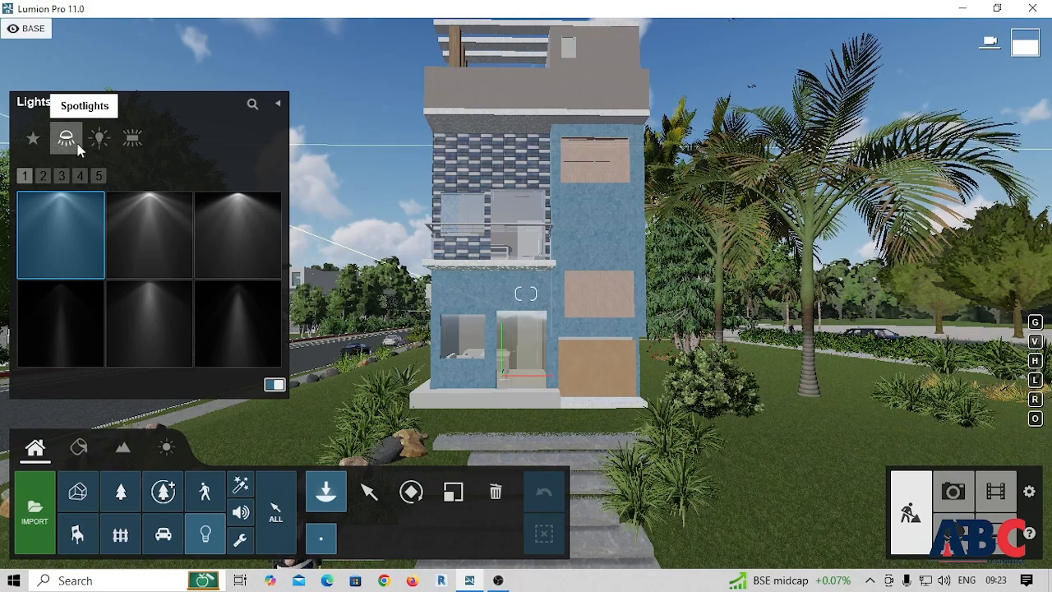
mouse_move(83, 241)
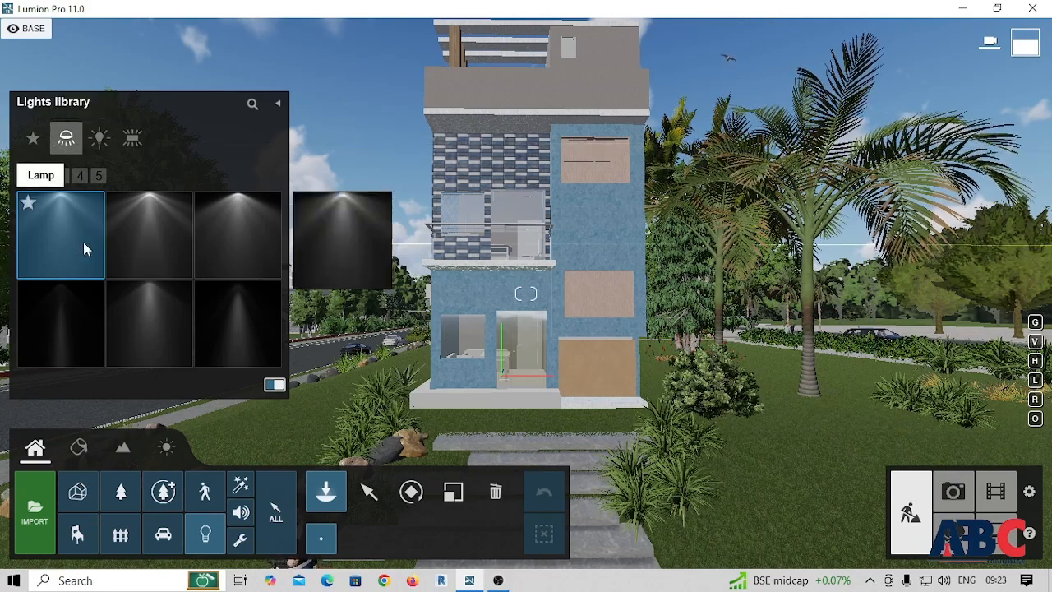
left_click(66, 197)
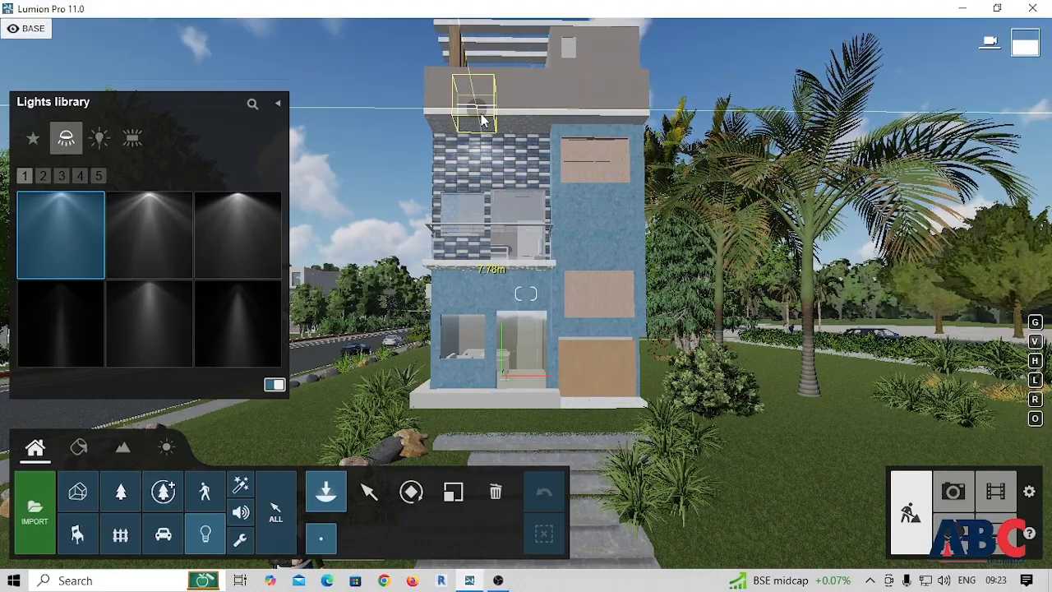
scroll(489, 118, "up", 5)
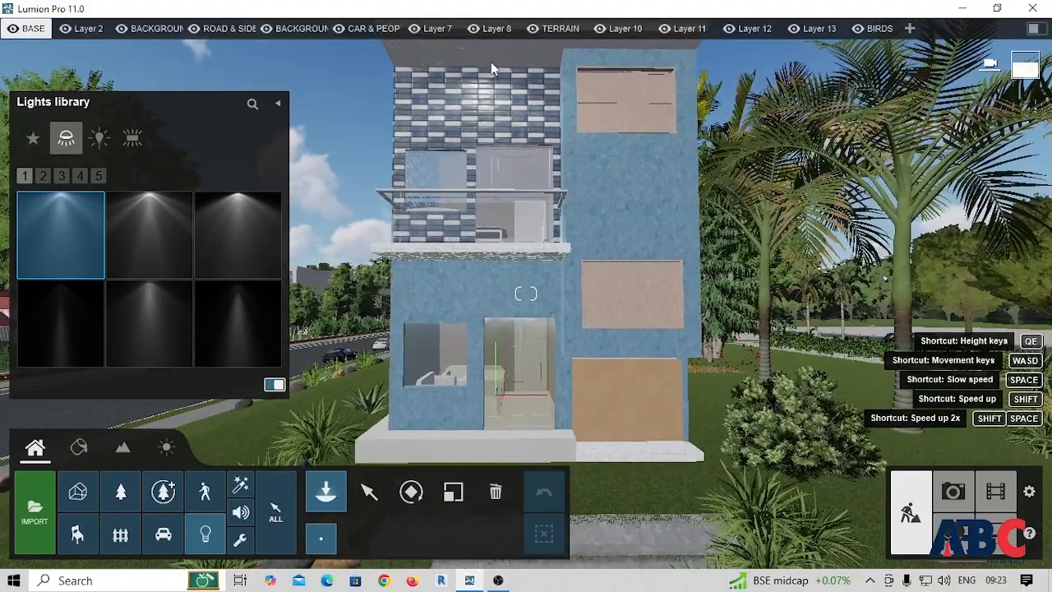
scroll(487, 211, "down", 2)
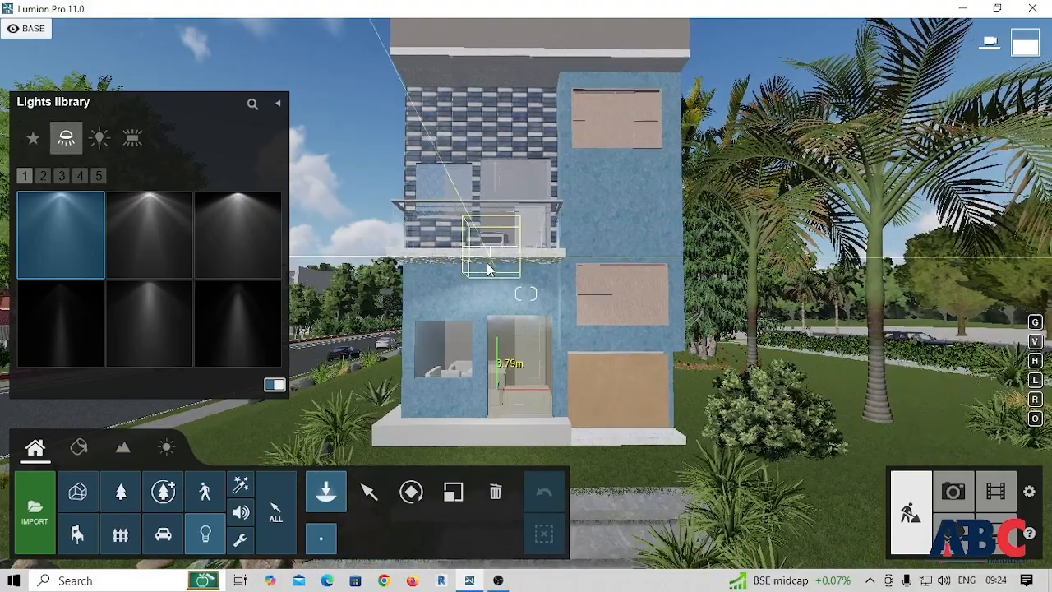
scroll(484, 264, "up", 2)
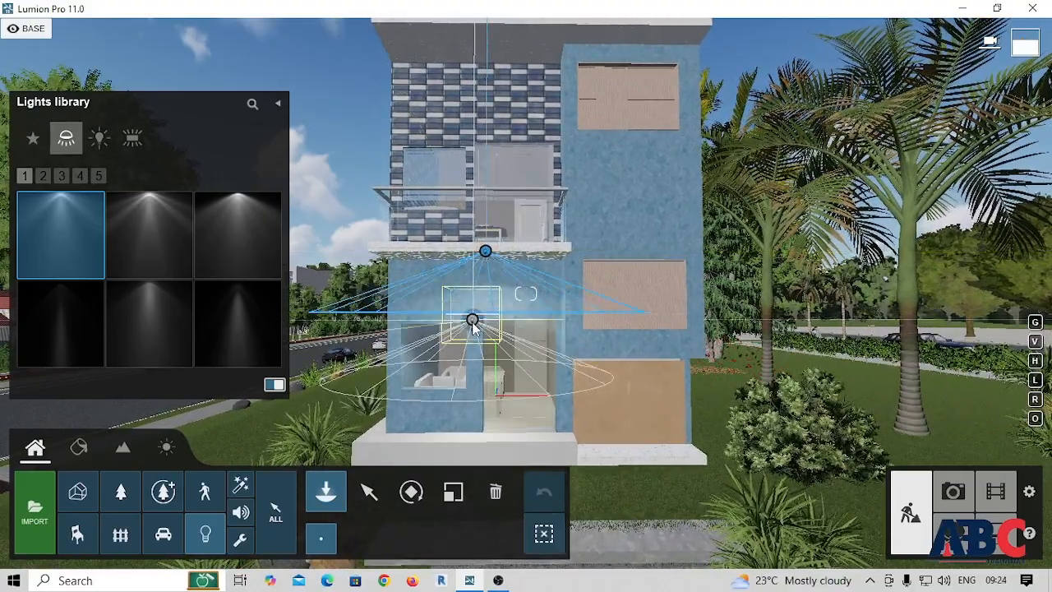
scroll(443, 161, "down", 2)
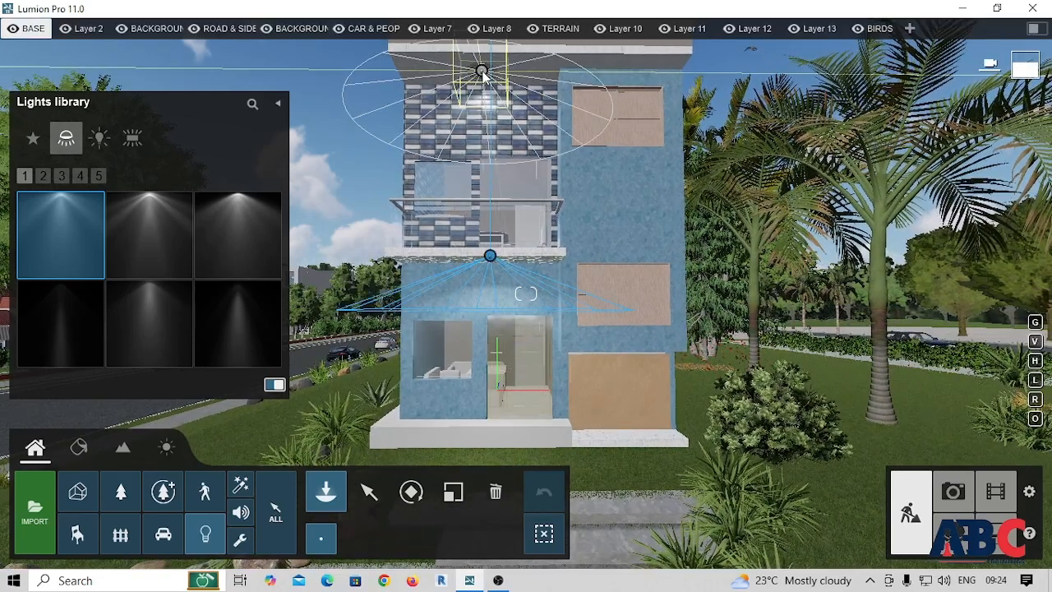
- Place a Line Light along the upper edge of each of the three wood-coloured panels on the blue facade
left_click(100, 139)
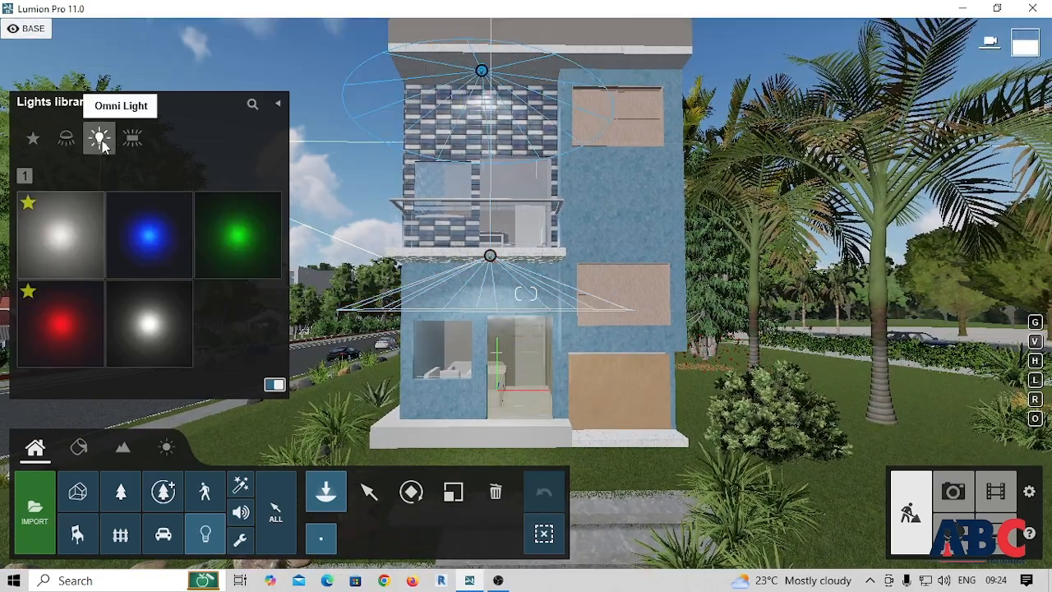
left_click(131, 140)
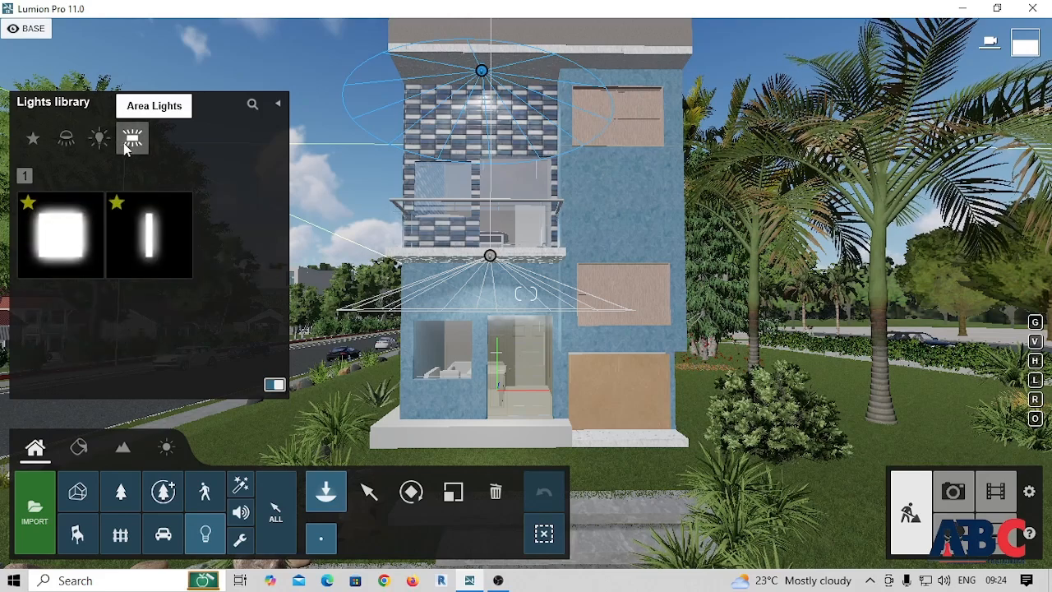
mouse_move(162, 233)
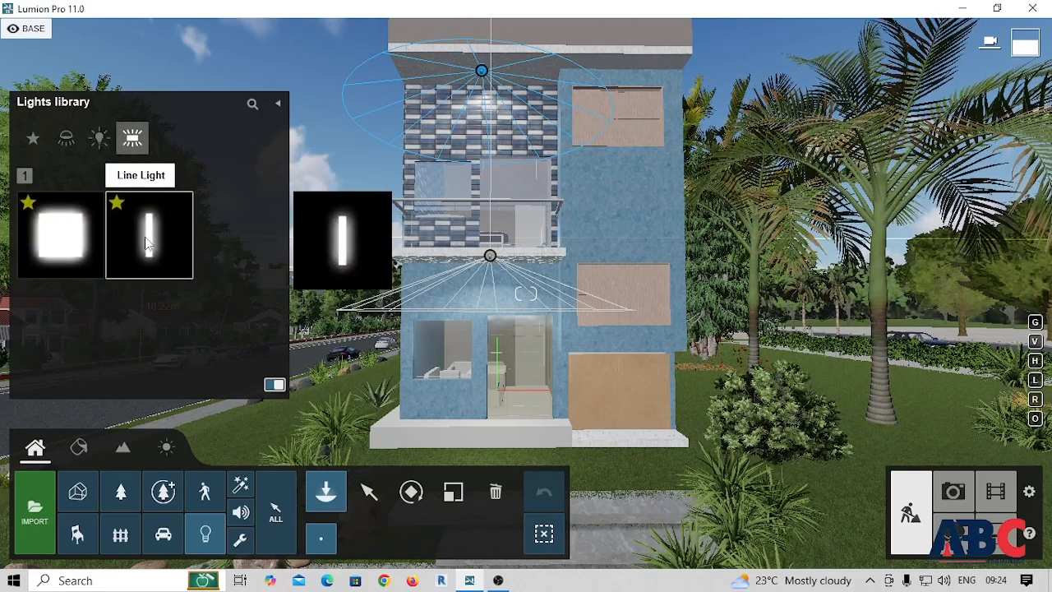
left_click(148, 242)
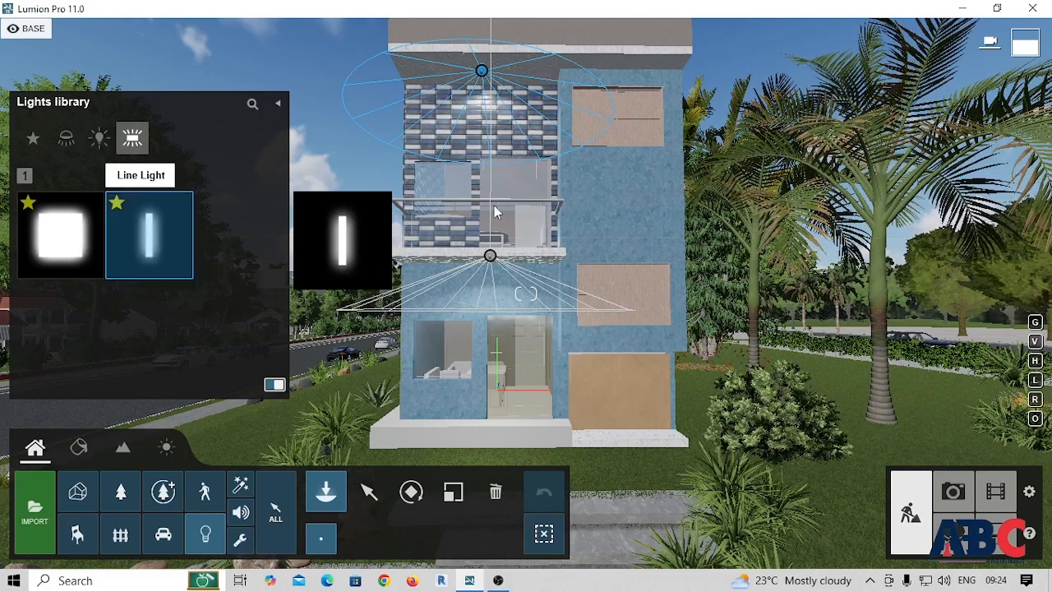
left_click(622, 359)
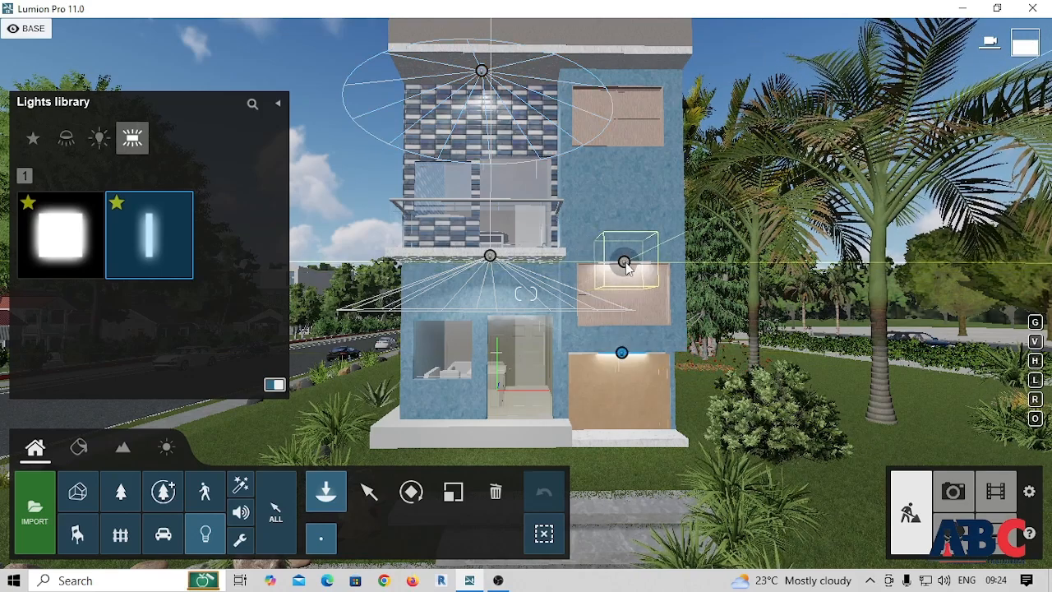
left_click(627, 220)
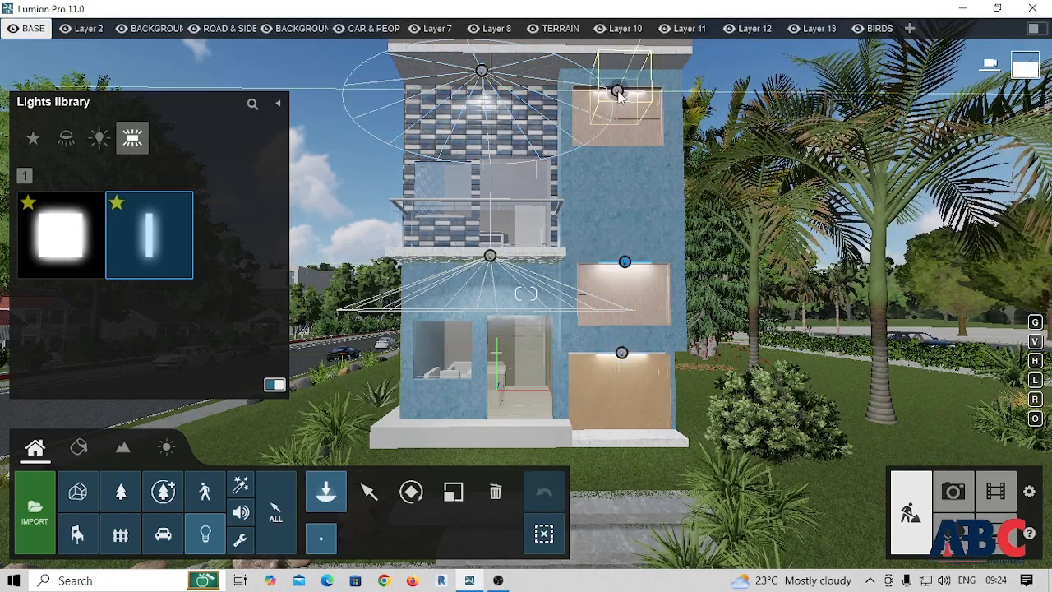
left_click(621, 95)
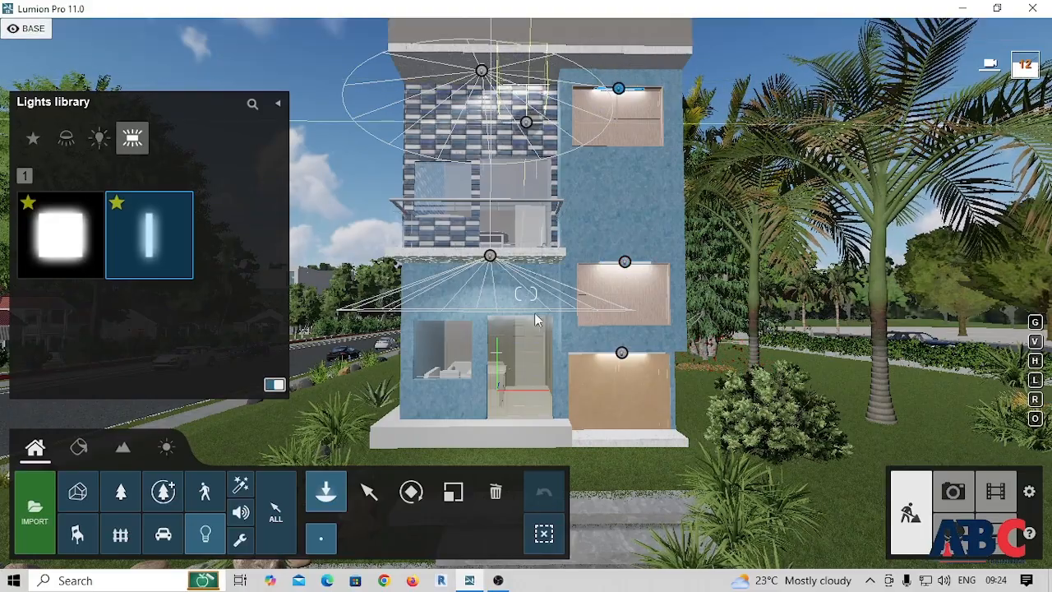
- Place three Omni Light Blue lights one below another at the rooftop pergola of the house
right_click_drag(535, 301, 534, 434)
key("s")
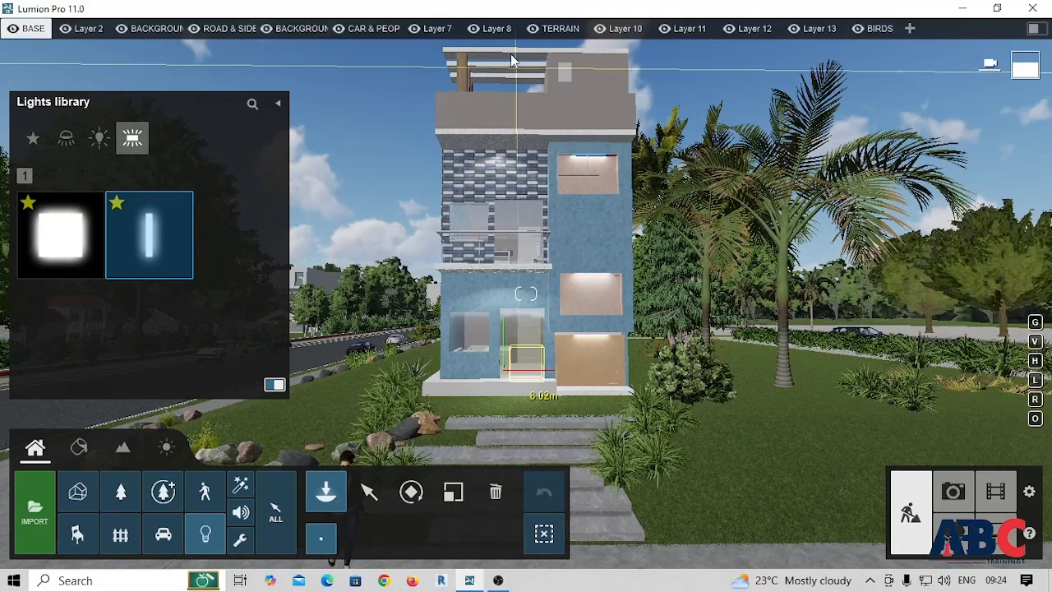
left_click(99, 137)
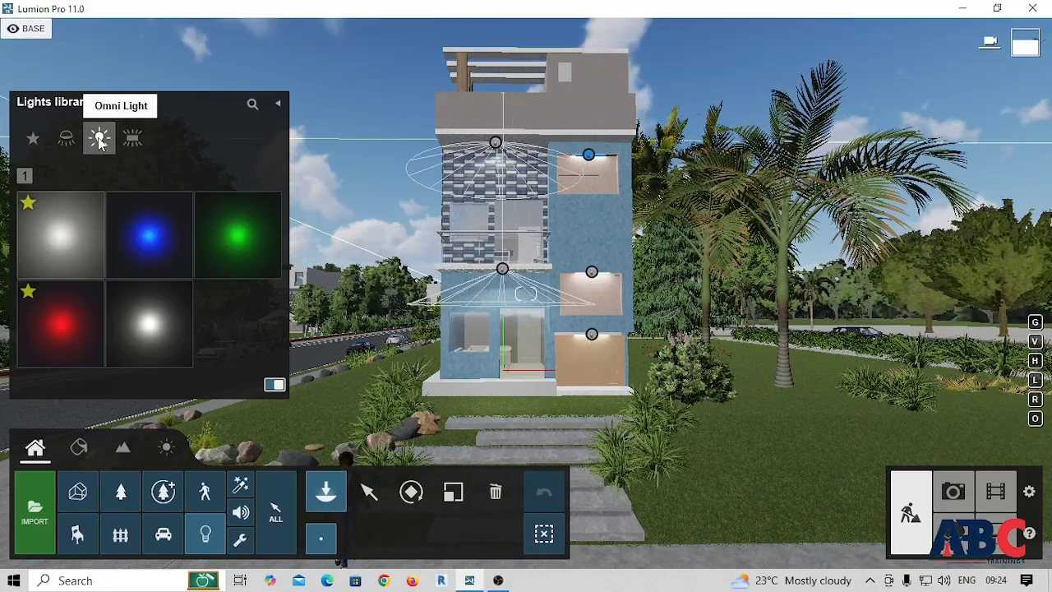
left_click(125, 257)
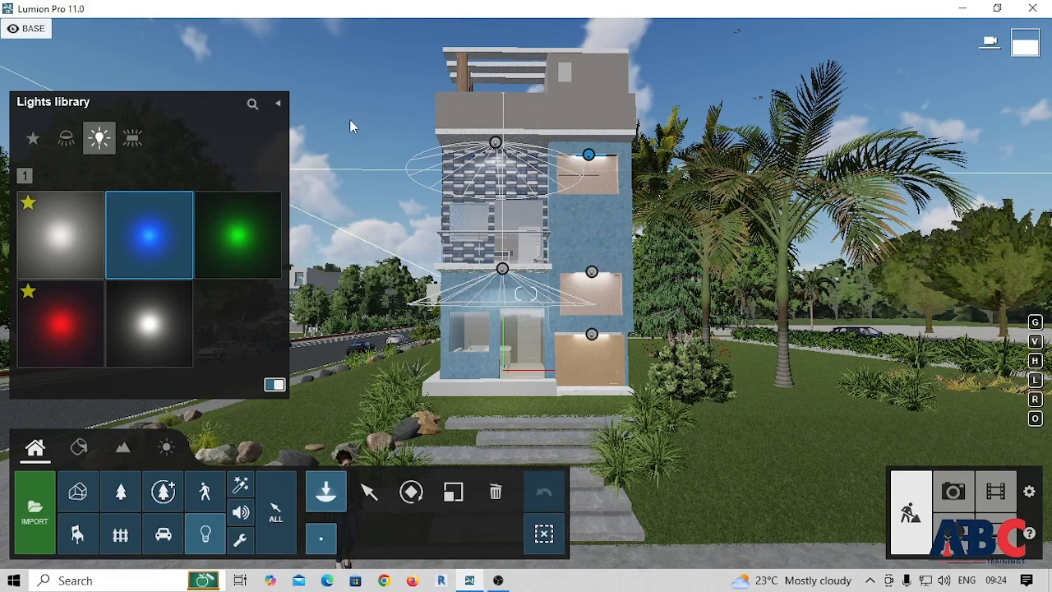
left_click(505, 66)
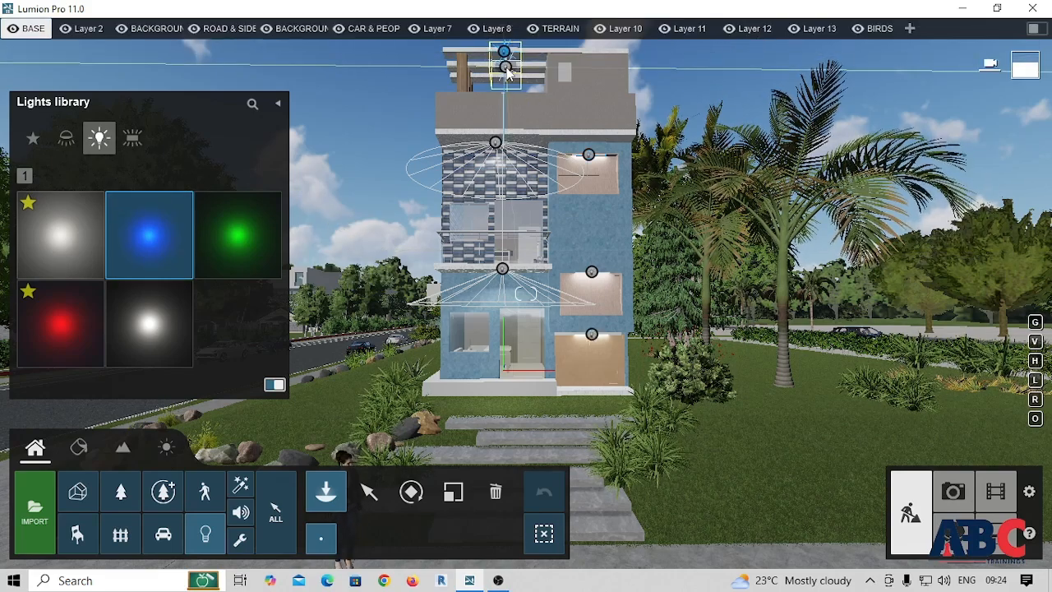
left_click(504, 79)
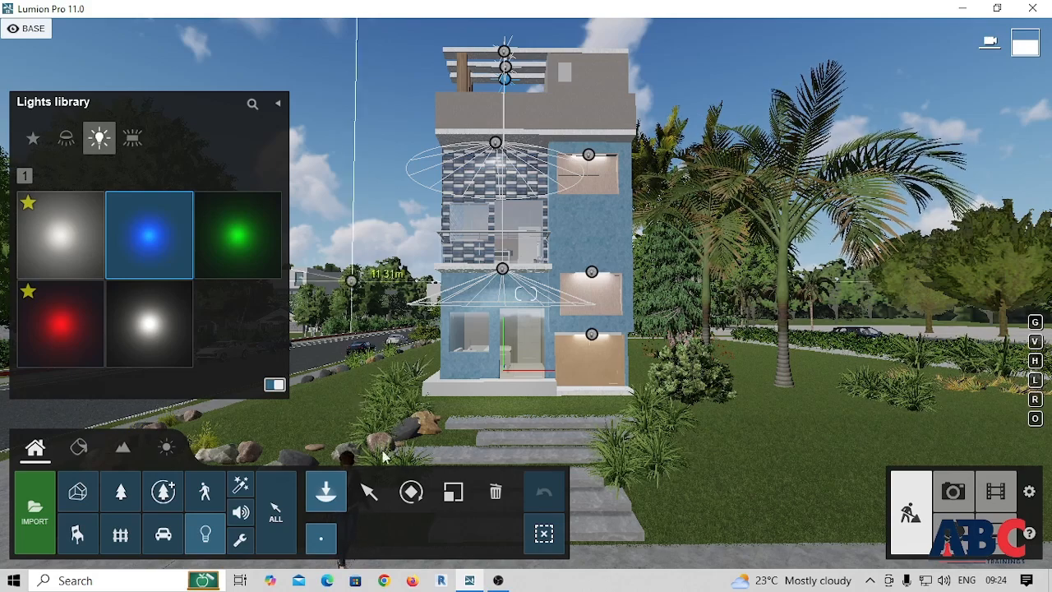
- Lower the brightness of the lowest blue omni light at the pergola and slightly lower that of the lamp under the balcony
left_click(368, 491)
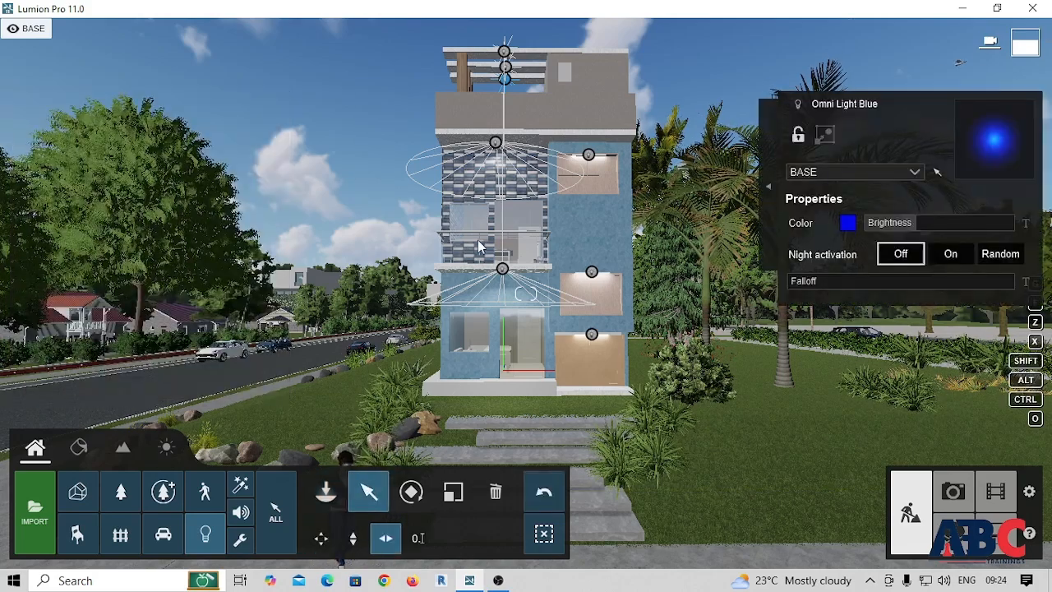
left_click_drag(918, 220, 910, 246)
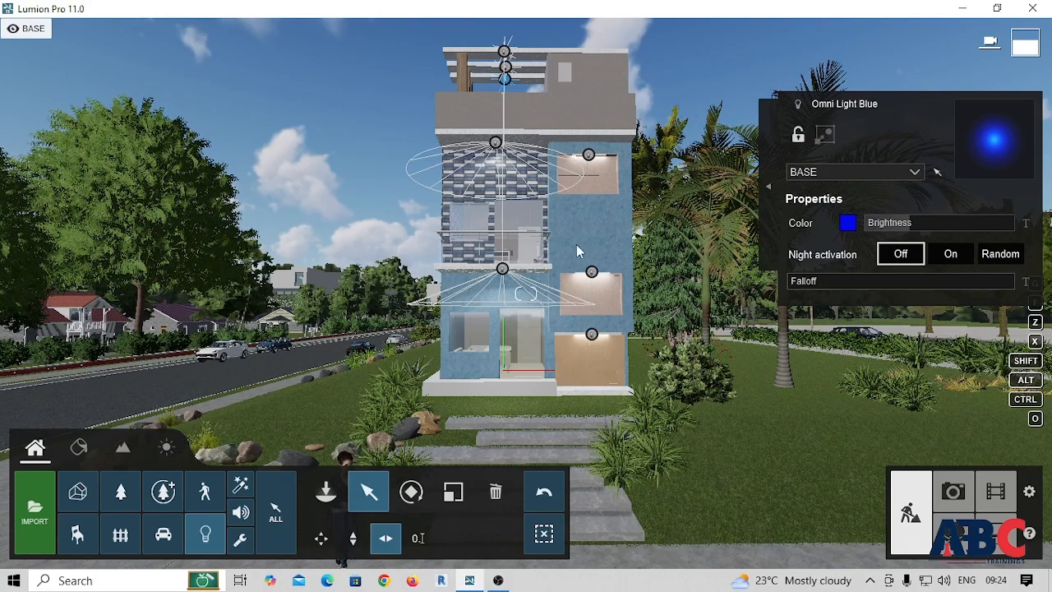
left_click(502, 269)
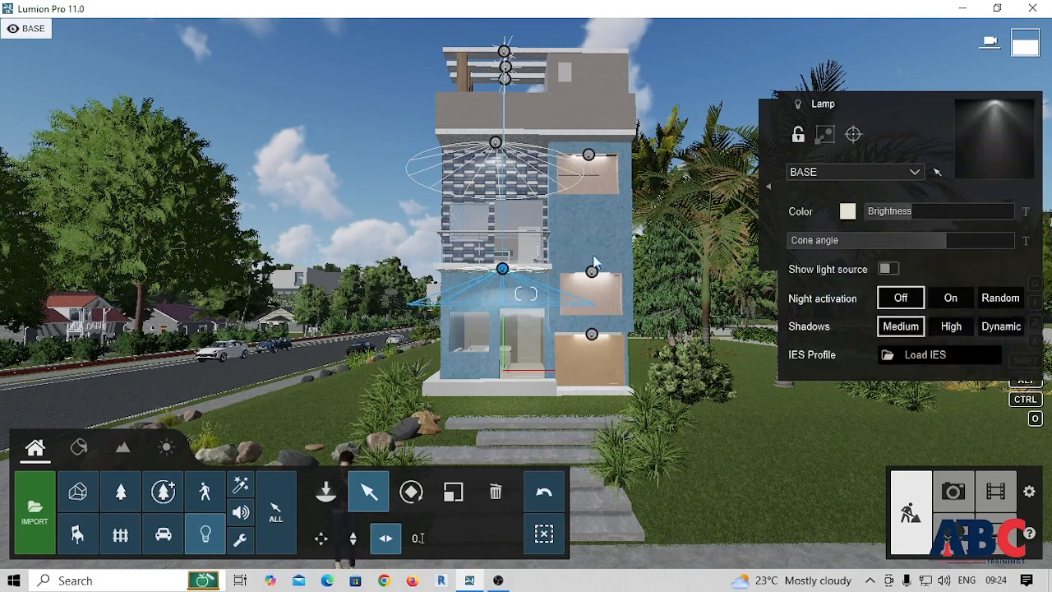
mouse_move(909, 209)
left_mouse_down()
mouse_move(931, 214)
mouse_move(909, 222)
left_mouse_up()
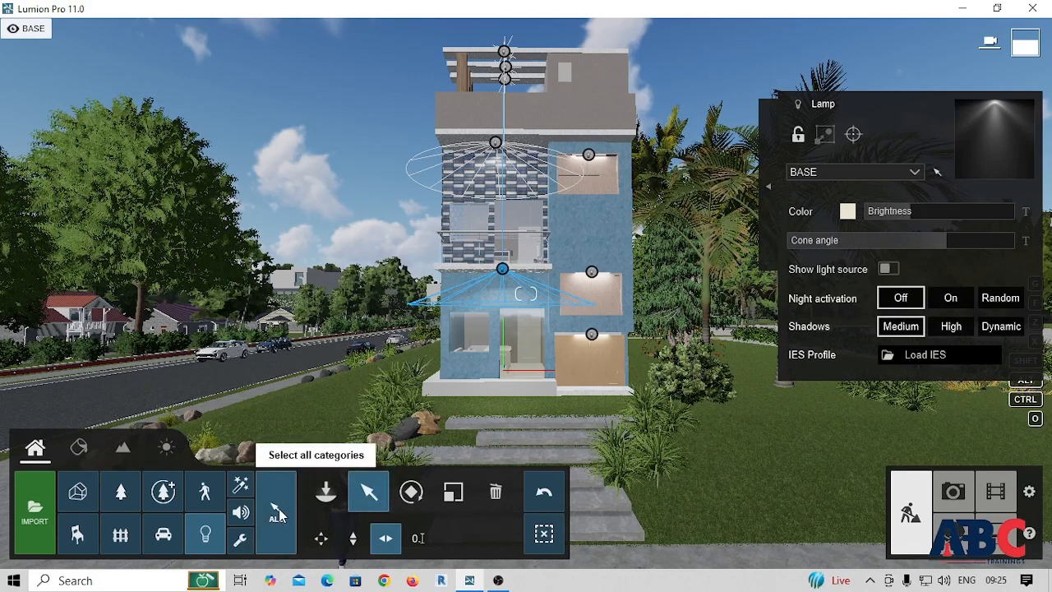
- Place a Beach MediumWaves 001 nature sound on the lawn near the palm trees beside the house
key("w")
key("s")
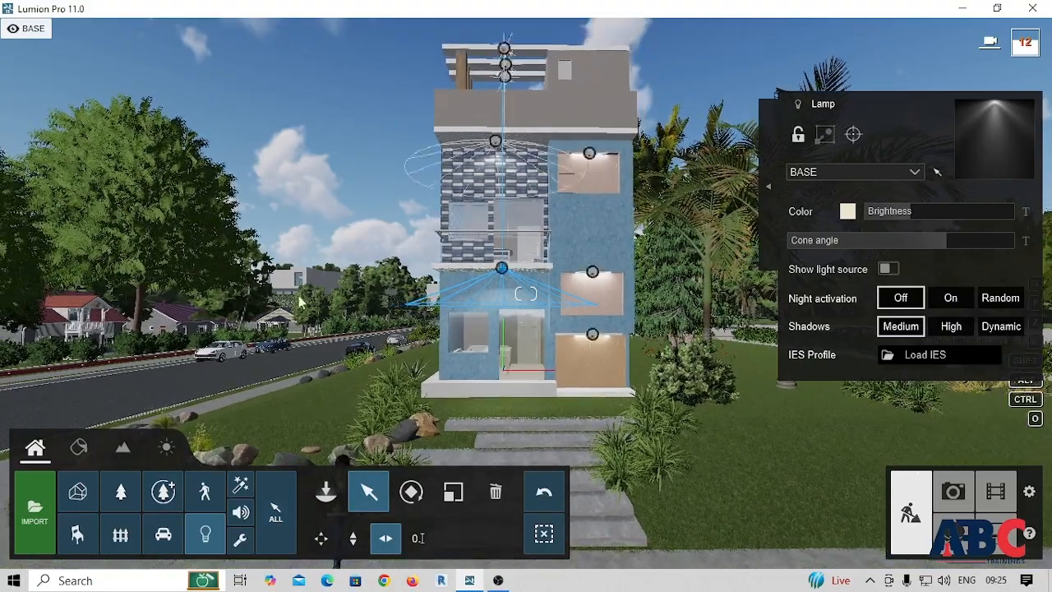
key("w")
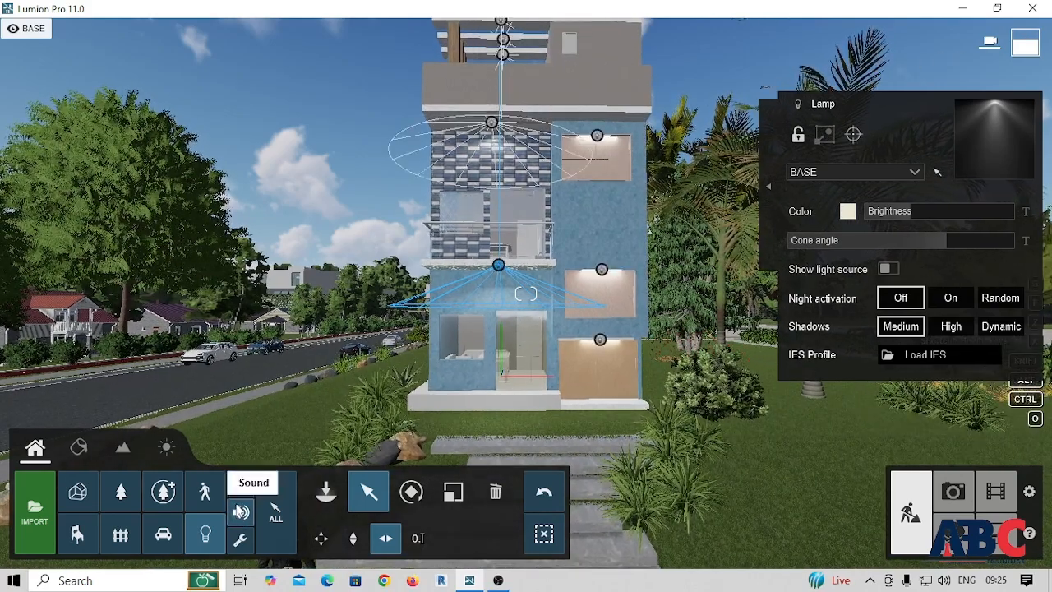
left_click(241, 513)
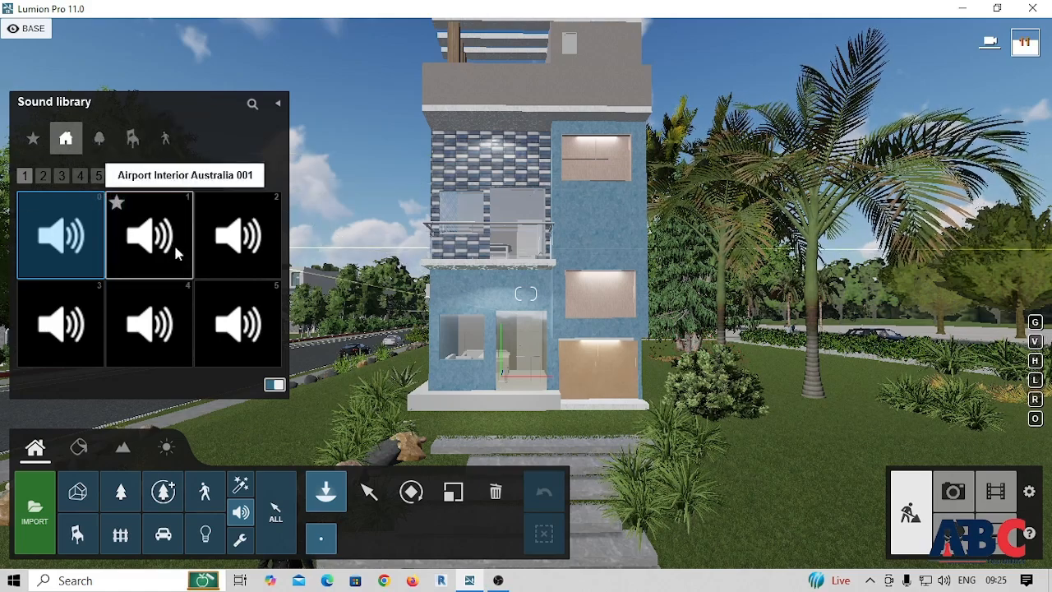
left_click(102, 140)
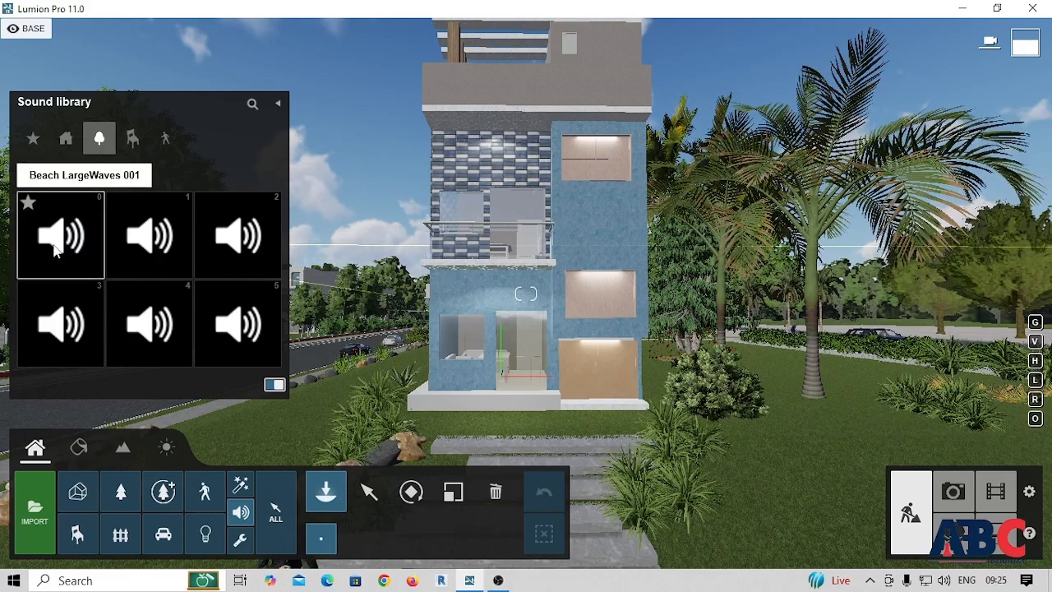
left_click(56, 250)
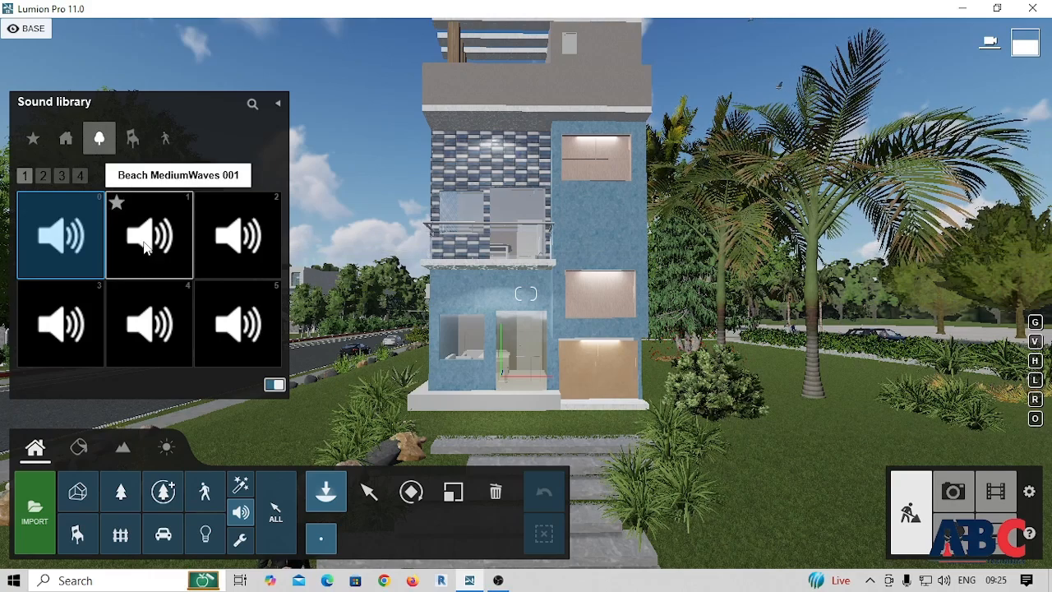
left_click(146, 247)
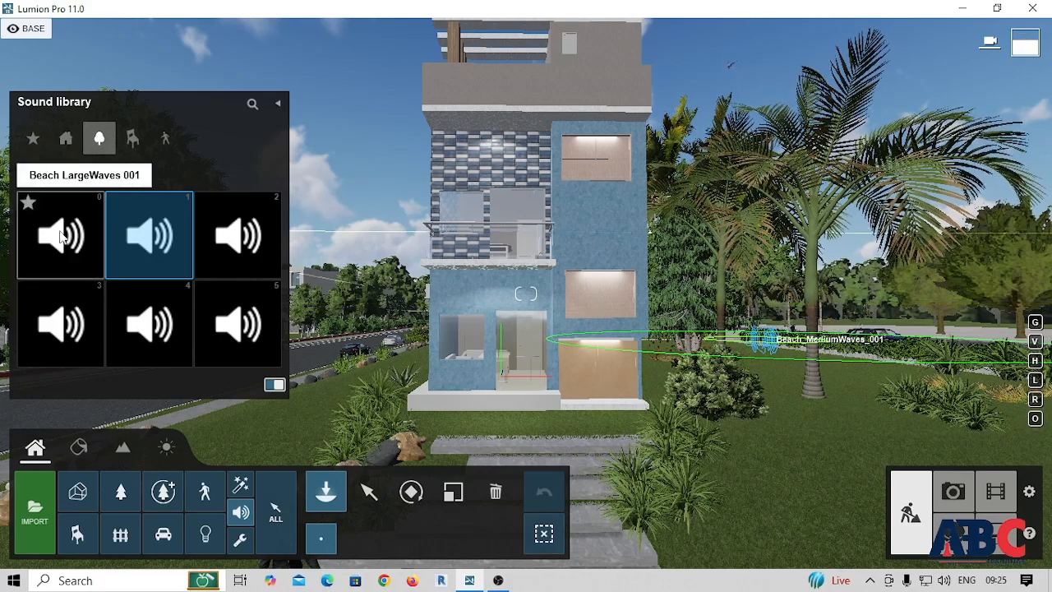
- Delete the Beach MediumWaves 001 sound from the lawn beside the house
left_click(63, 236)
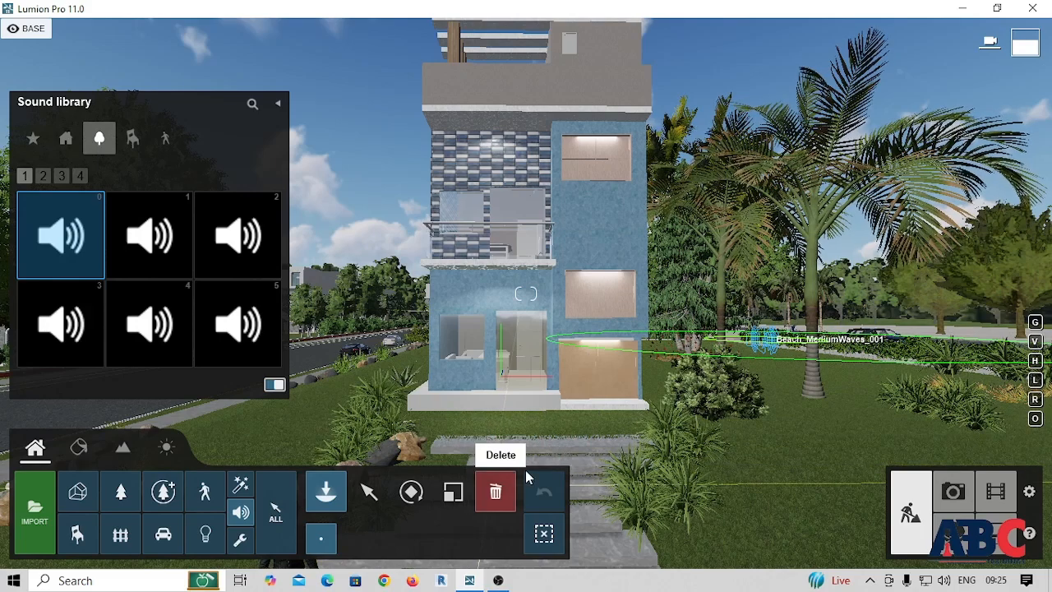
left_click(495, 491)
left_click(763, 340)
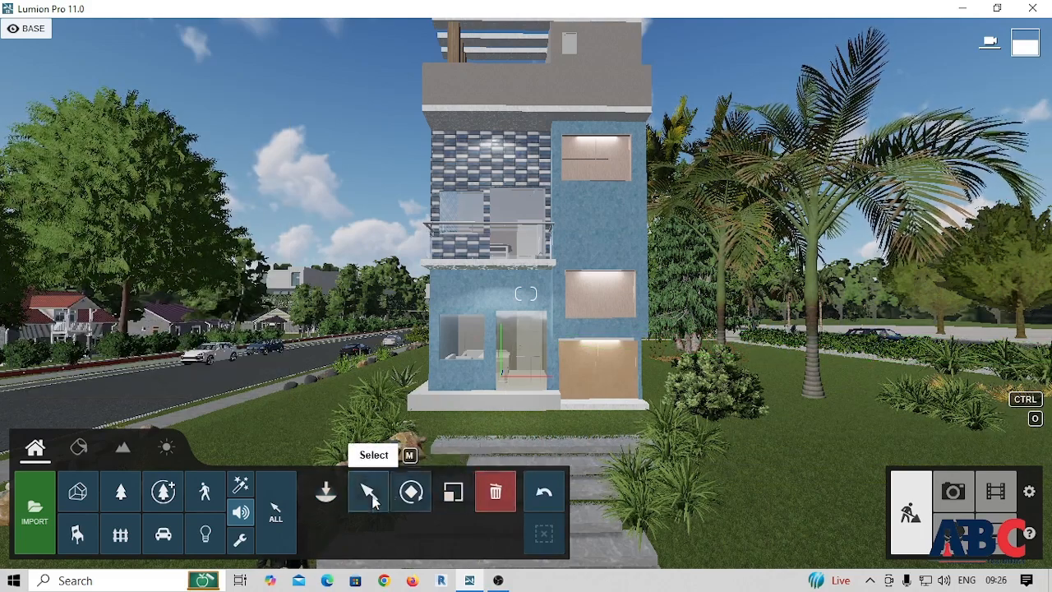
- Preview nature sounds from the sound library, including Jungle Brazil 001, Beach MediumWaves 001 and Beach LargeWaves 001
left_click(241, 513)
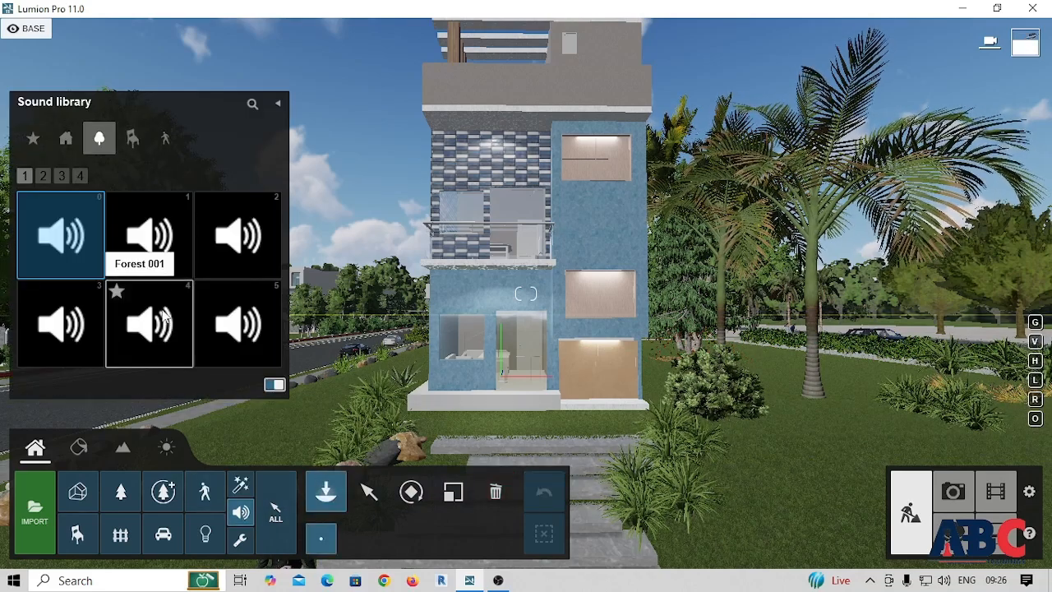
left_click(231, 327)
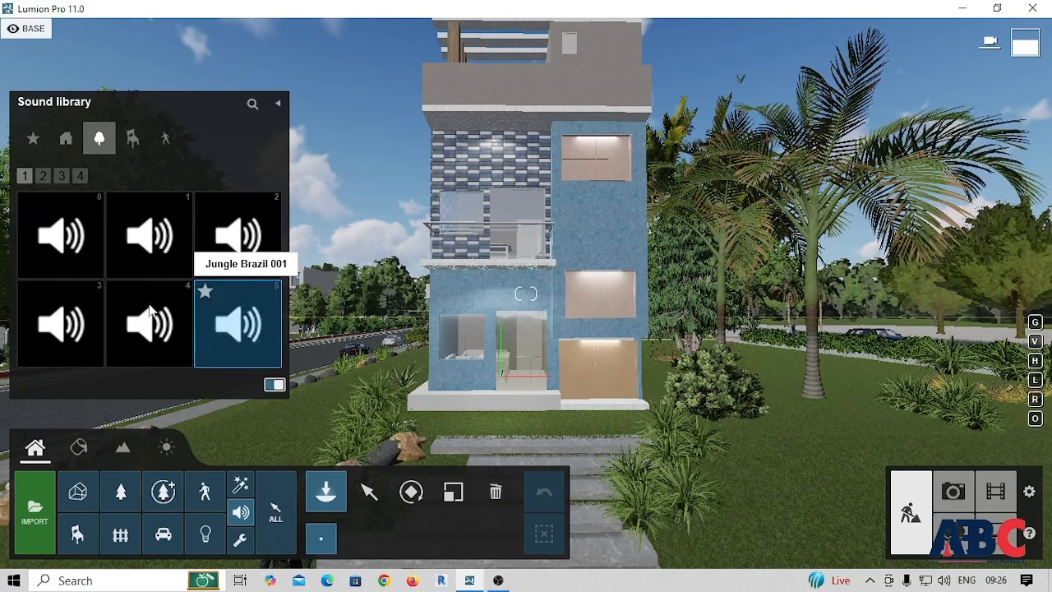
left_click(36, 329)
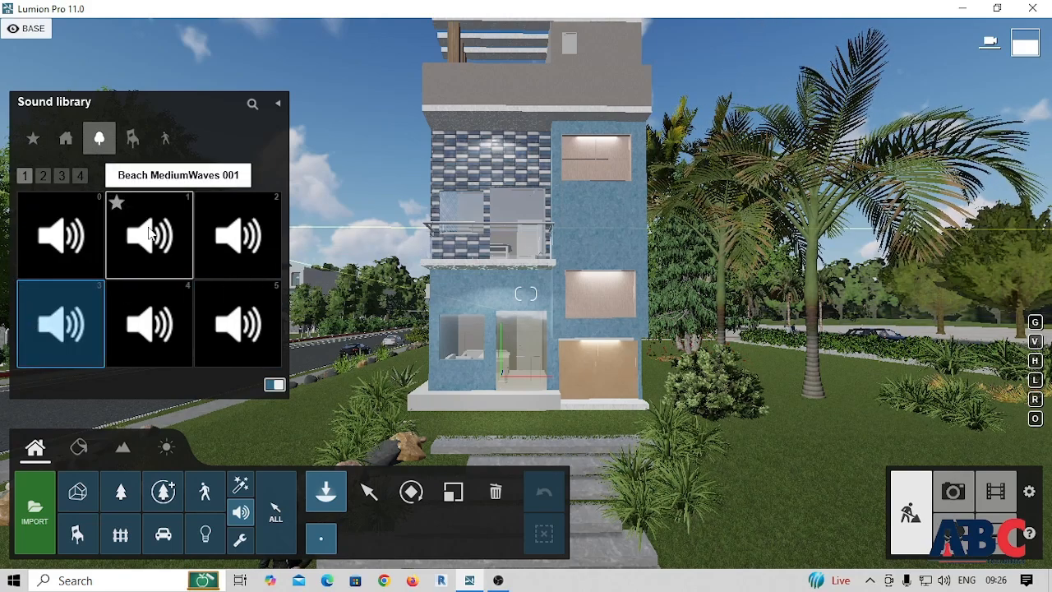
left_click(151, 234)
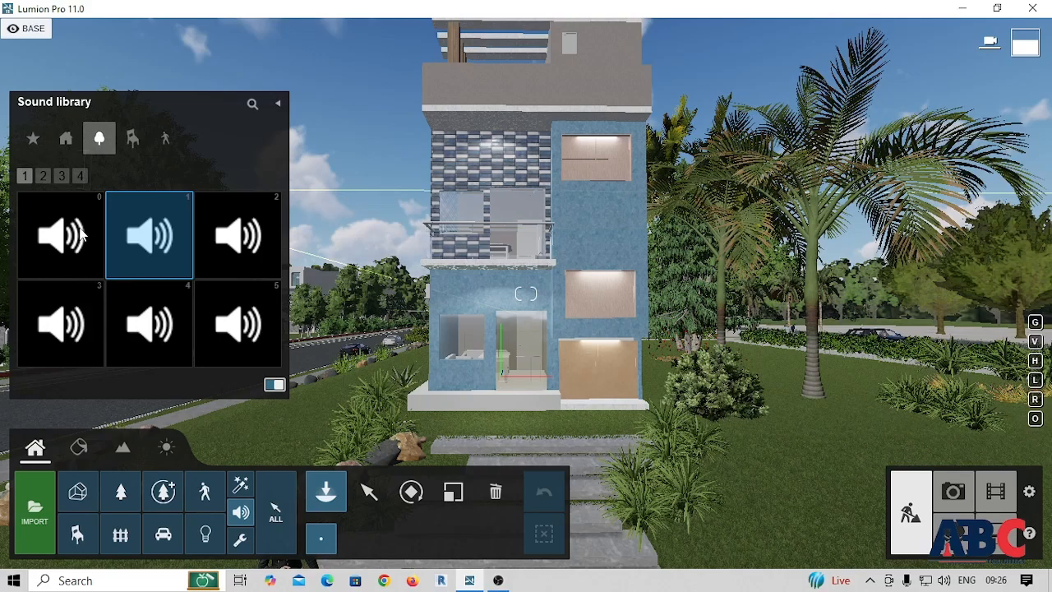
left_click(80, 234)
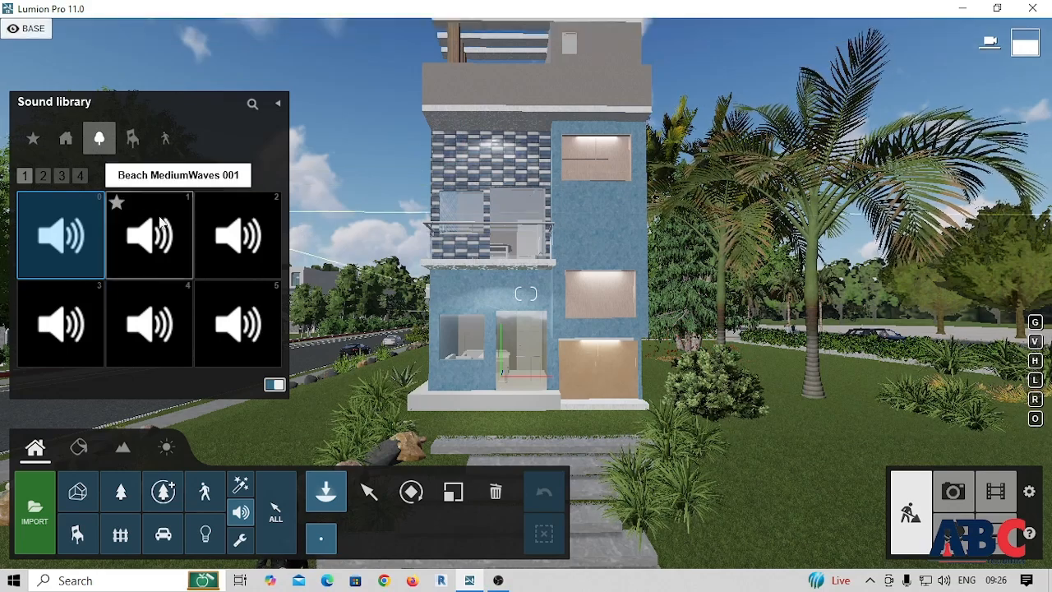
left_click(165, 228)
left_click(238, 238)
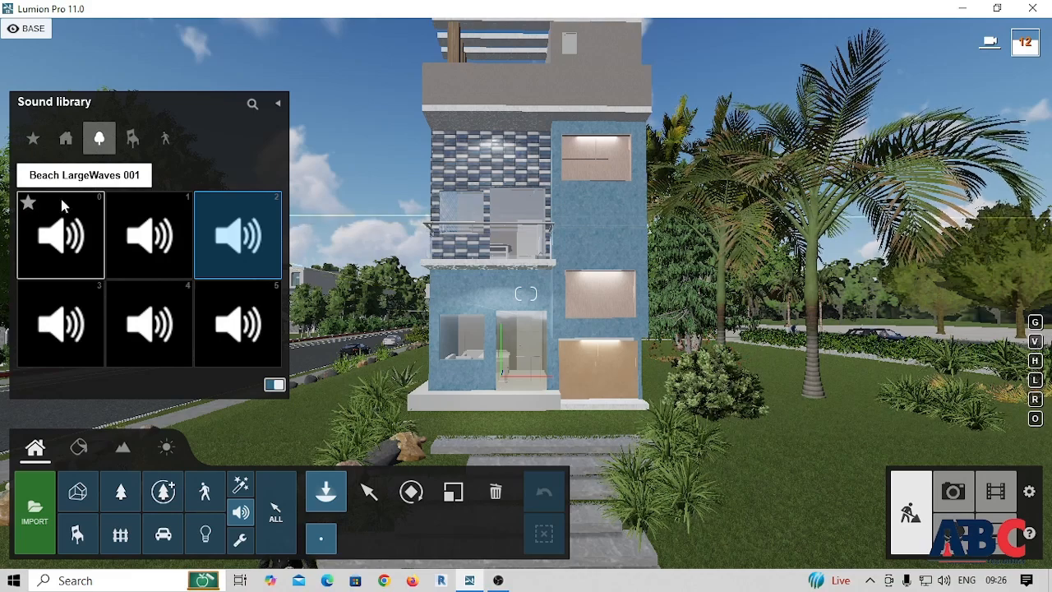
left_click(63, 144)
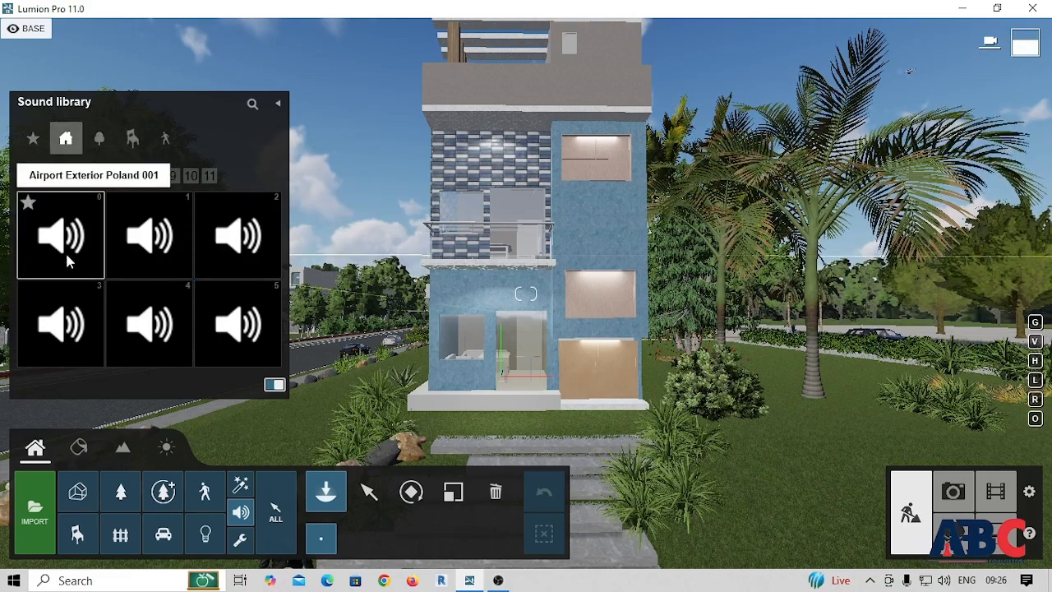
- Place a Forest 001 nature sound near the palm trees beside the house
left_click(98, 138)
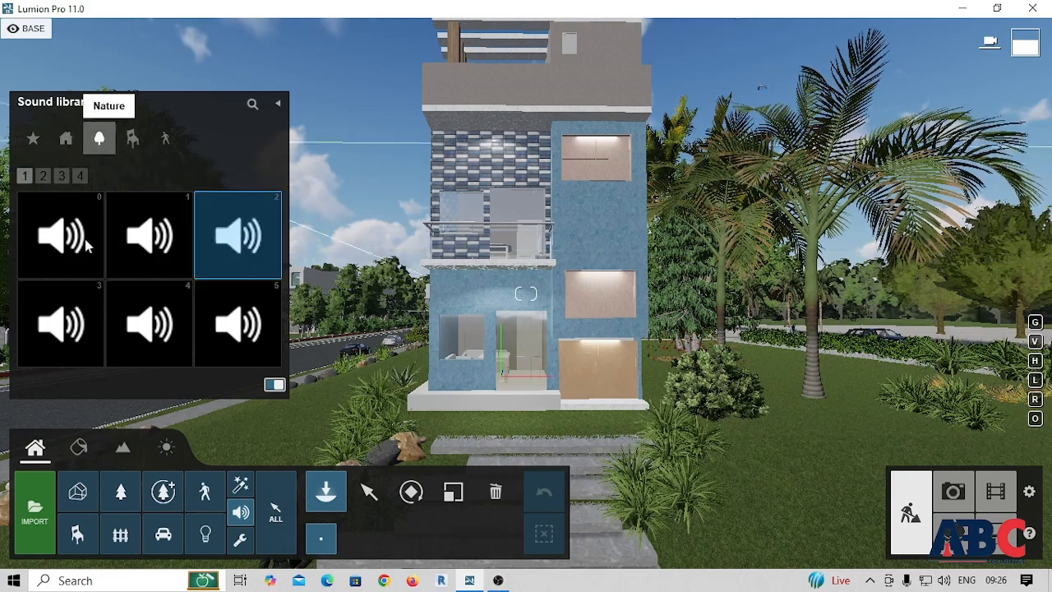
left_click(129, 336)
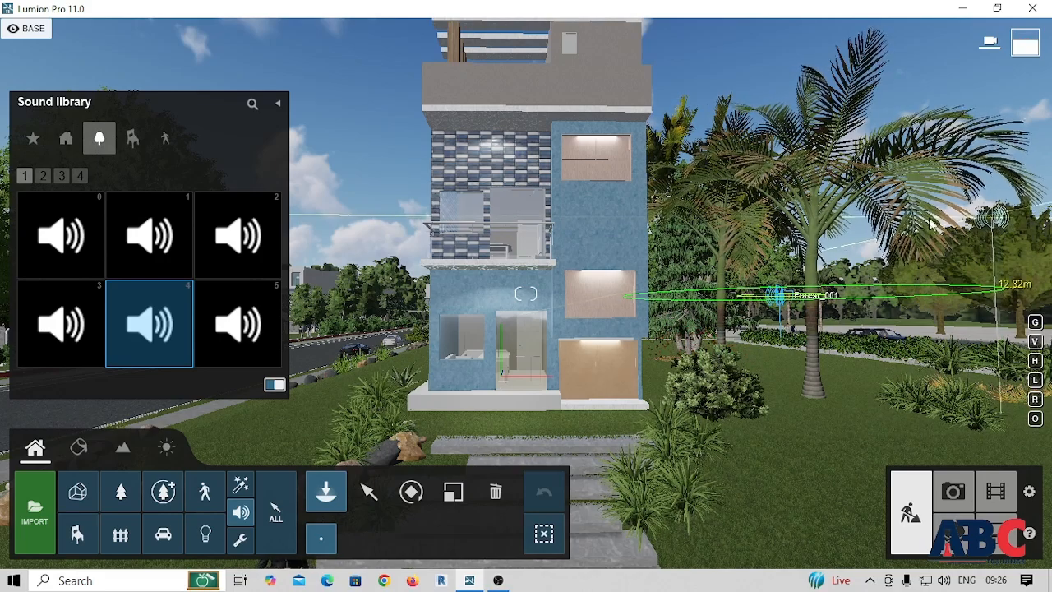
left_click(371, 491)
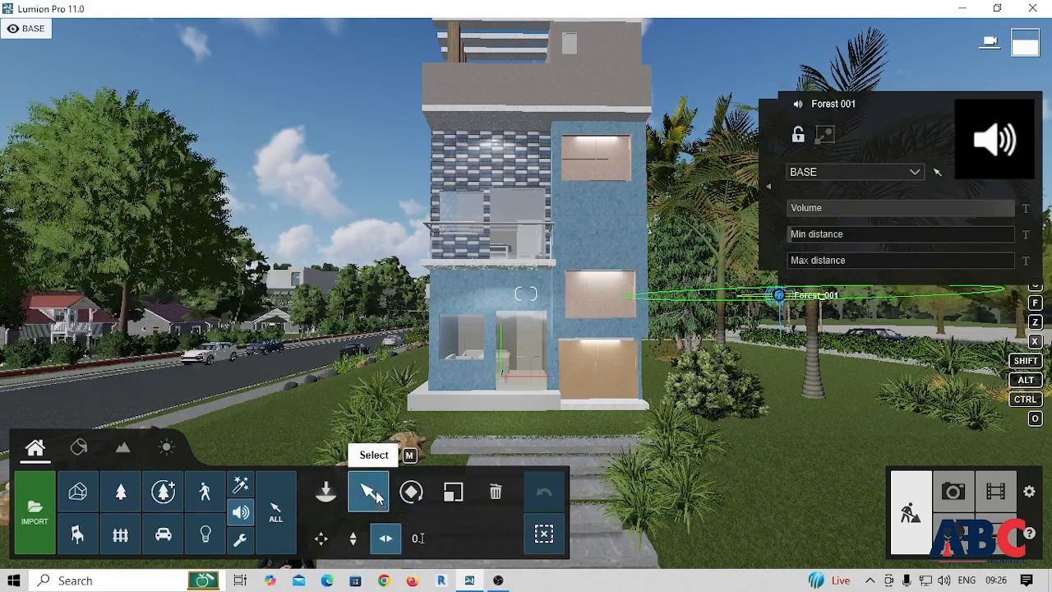
- Try to place a Clip plane at the base of the house model
left_click(241, 540)
mouse_move(170, 266)
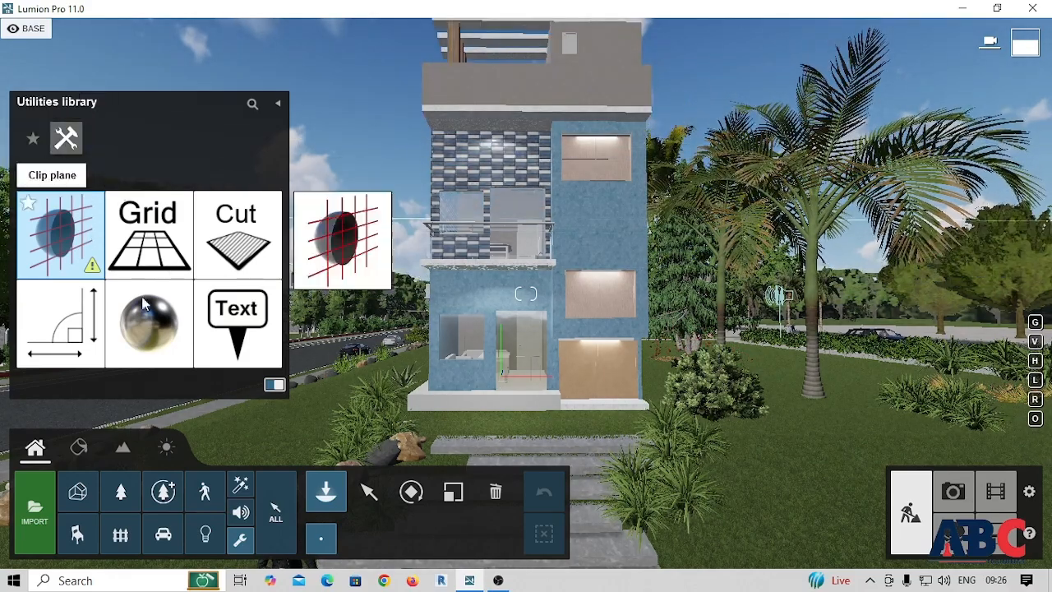
left_click(57, 222)
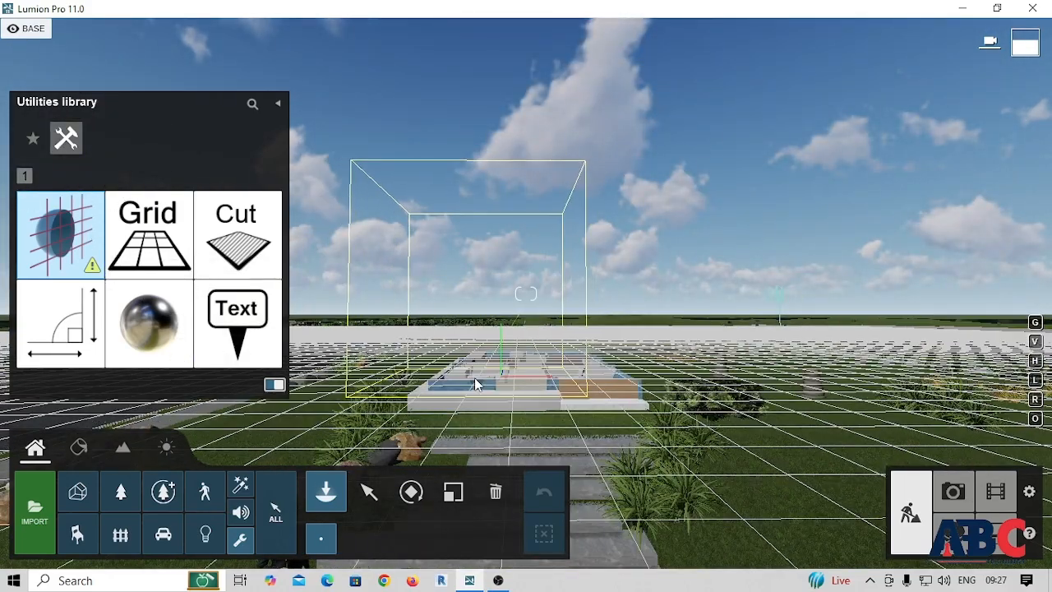
left_click(485, 388)
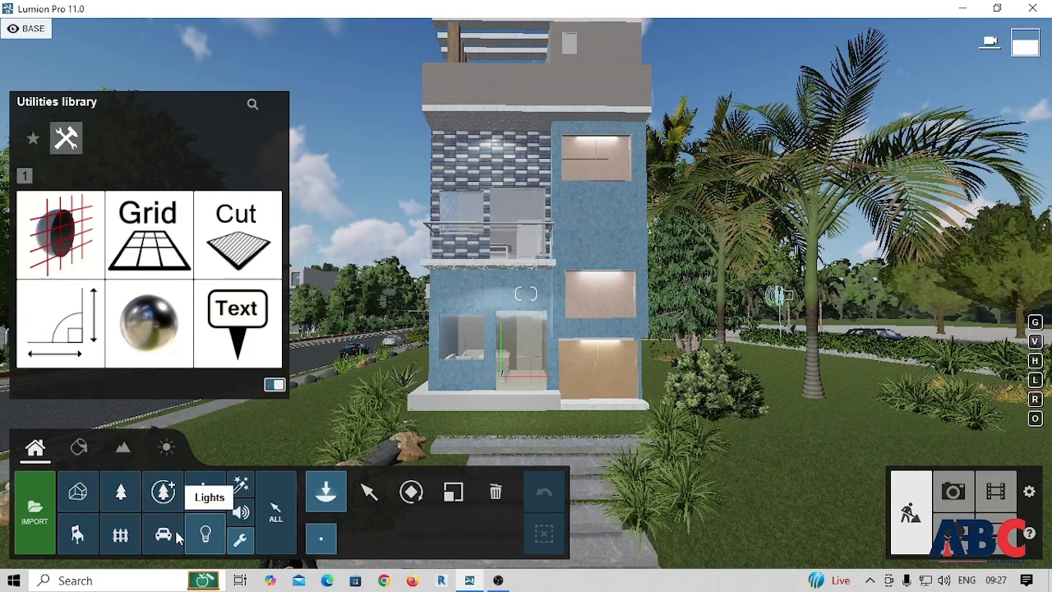
- Look through the building models in the outdoor library up to page 7
left_click(121, 538)
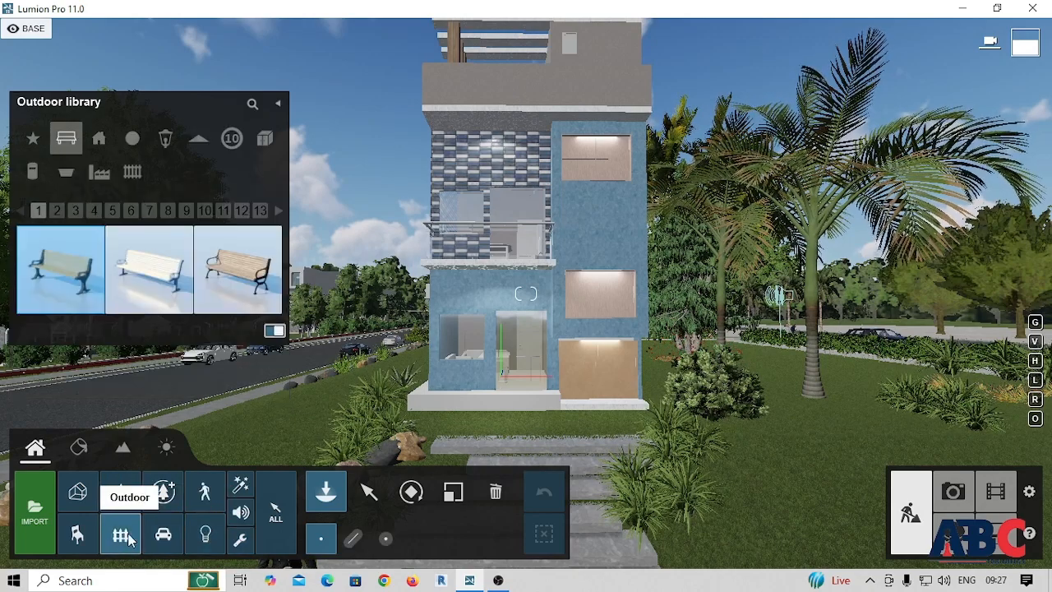
left_click(100, 146)
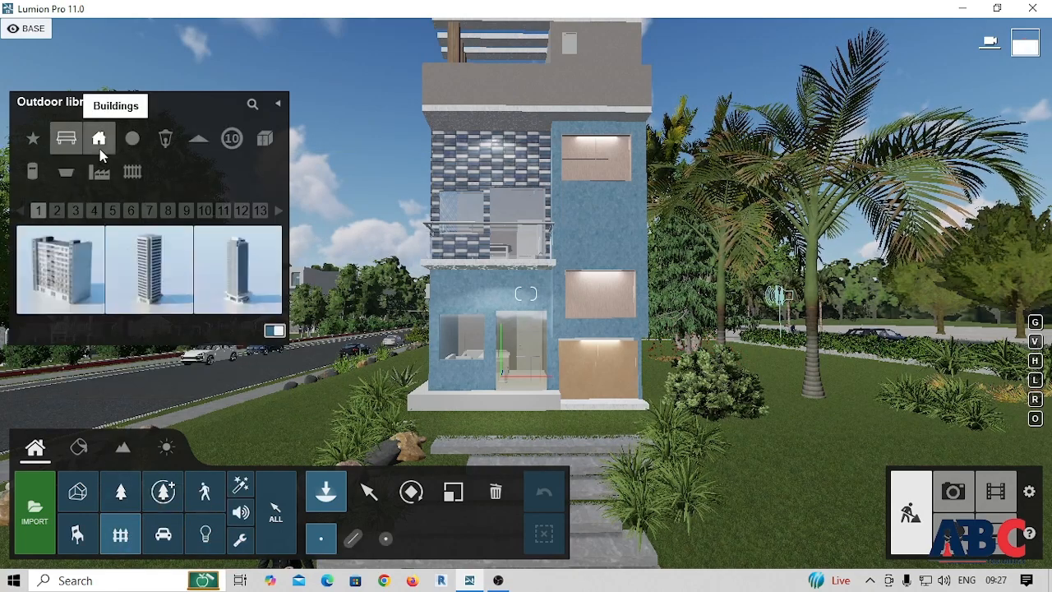
mouse_move(142, 301)
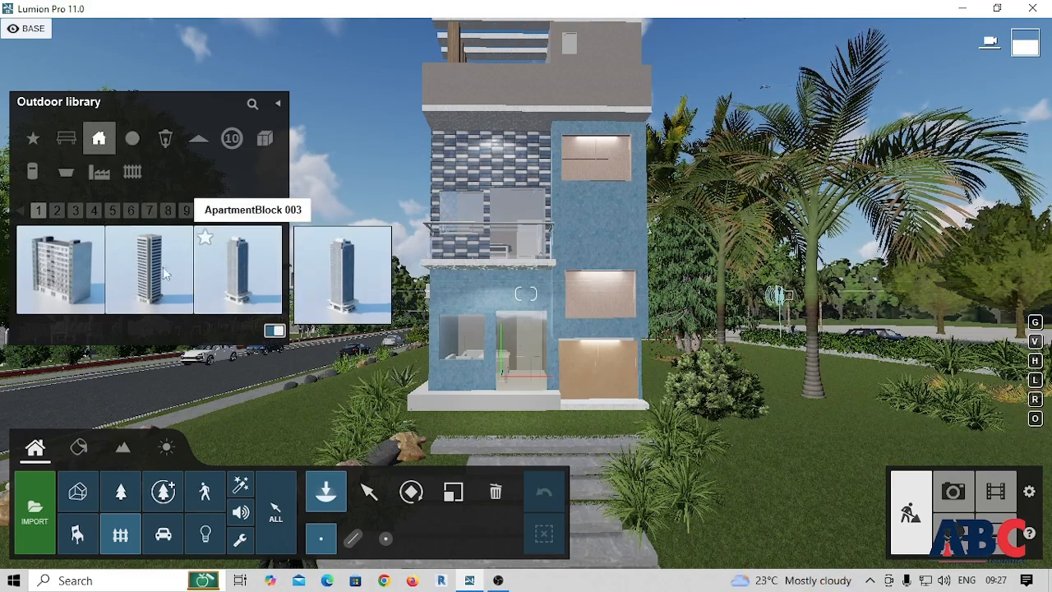
left_click(57, 211)
mouse_move(100, 234)
left_click(76, 211)
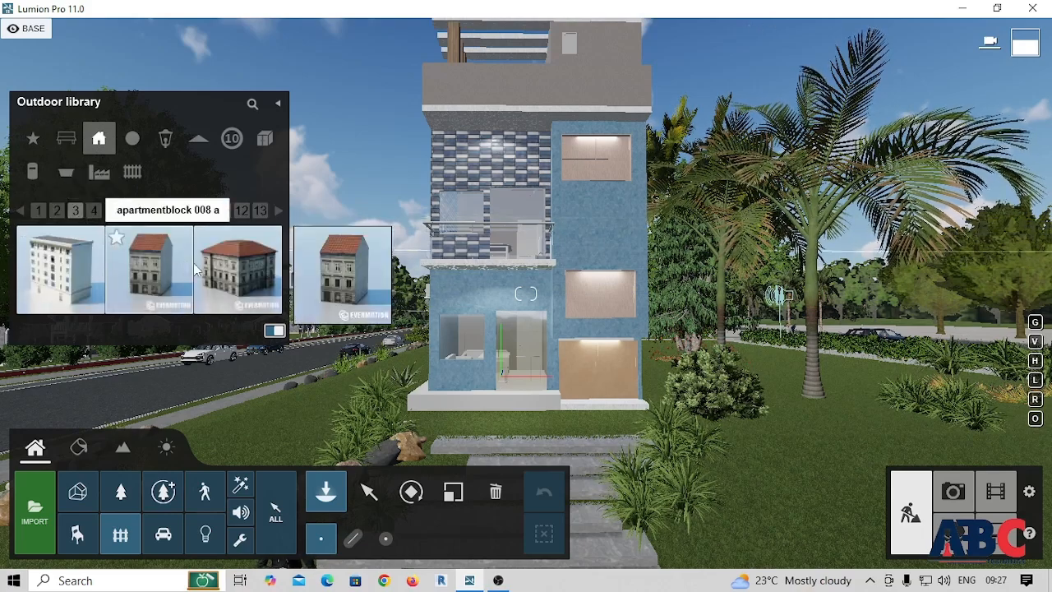
left_click(97, 211)
left_click(115, 212)
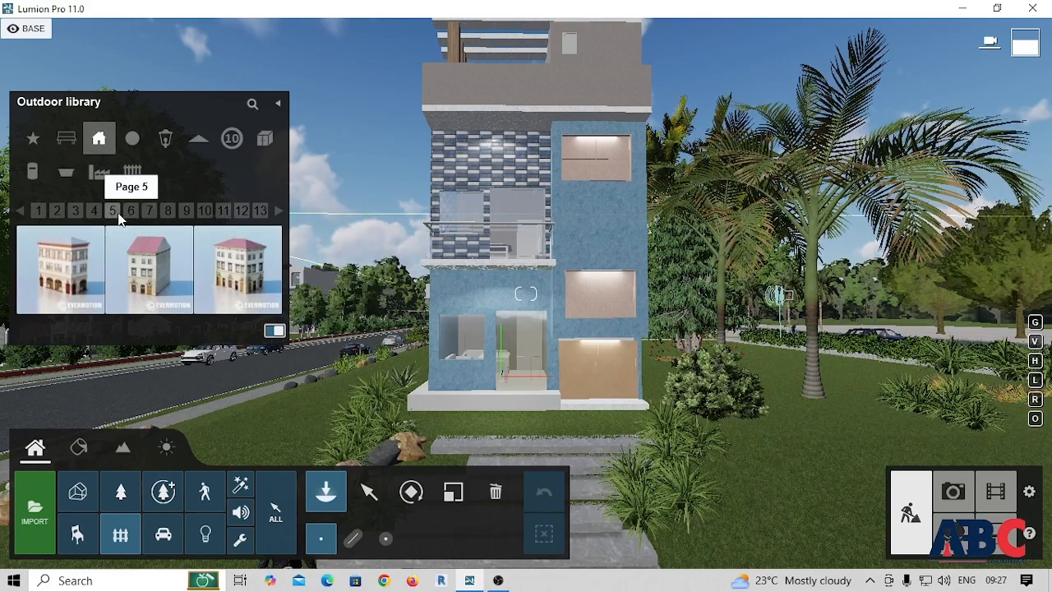
left_click(132, 212)
left_click(151, 213)
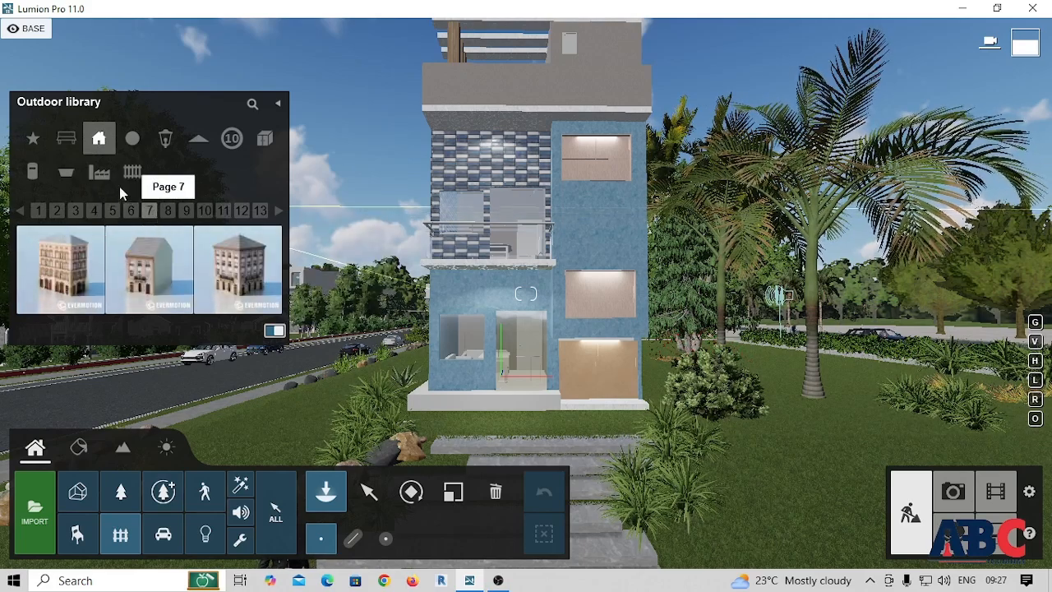
- Look through further outdoor object categories, including Utilities and Access
left_click(99, 172)
left_click(64, 173)
left_click(27, 177)
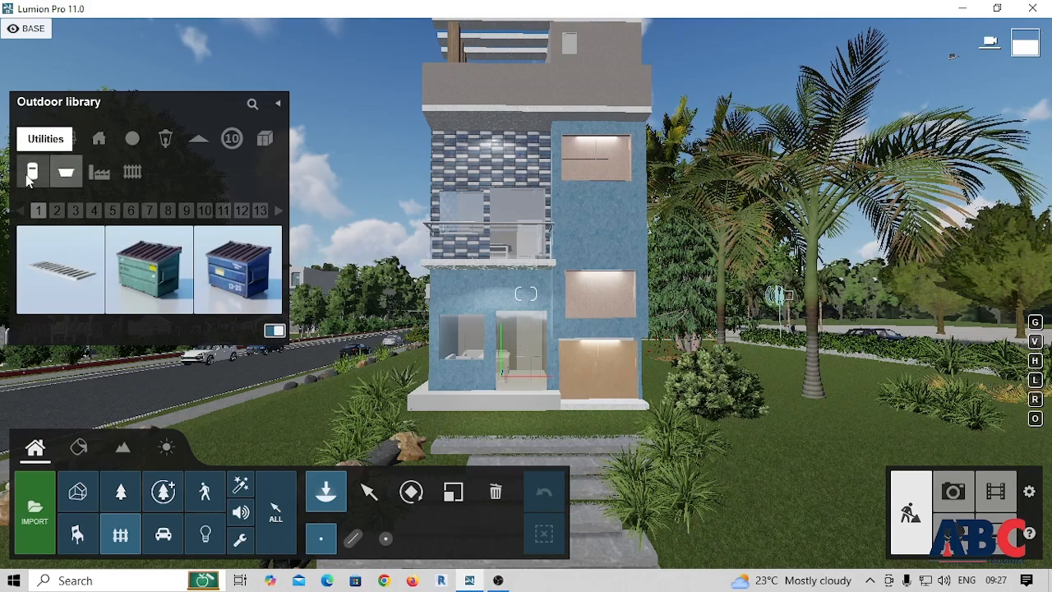
left_click(73, 175)
left_click(135, 179)
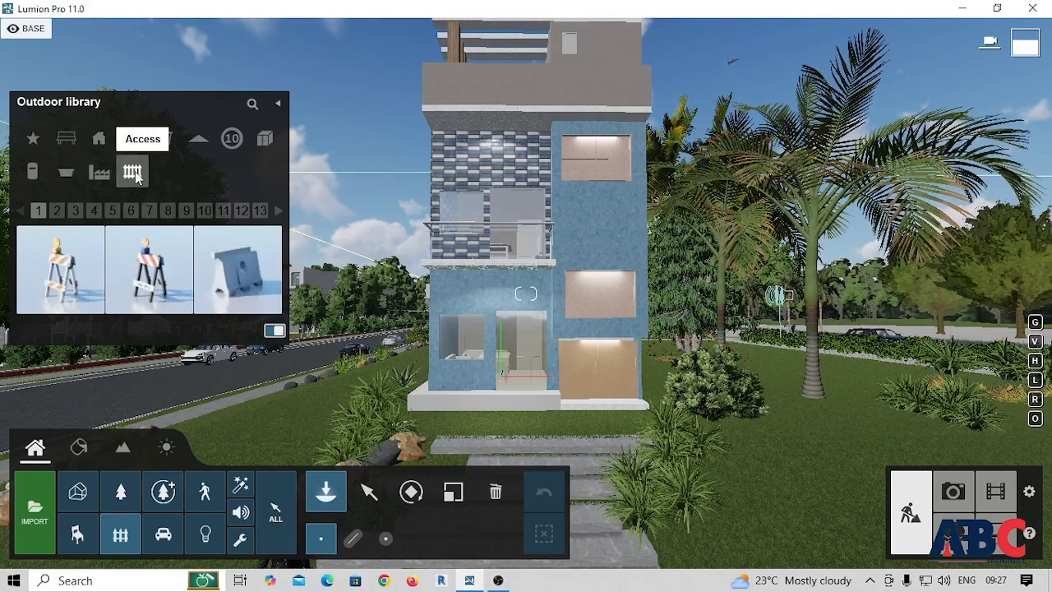
left_click(237, 148)
left_click(261, 143)
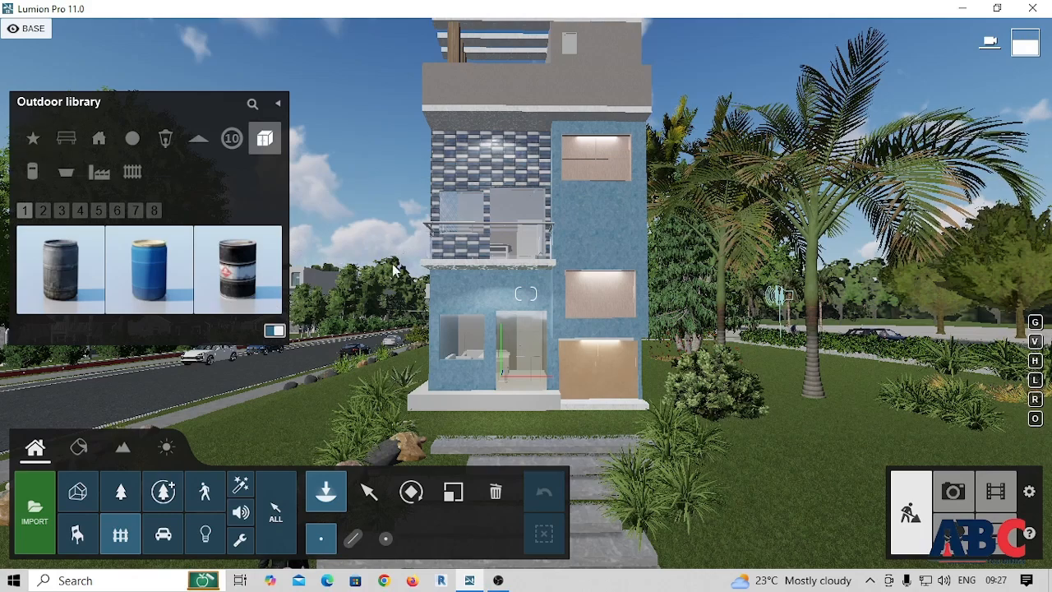
- Place a FloorLamp 001 from the indoor library on the lawn at the front corner of the house beside the bush
left_click(82, 538)
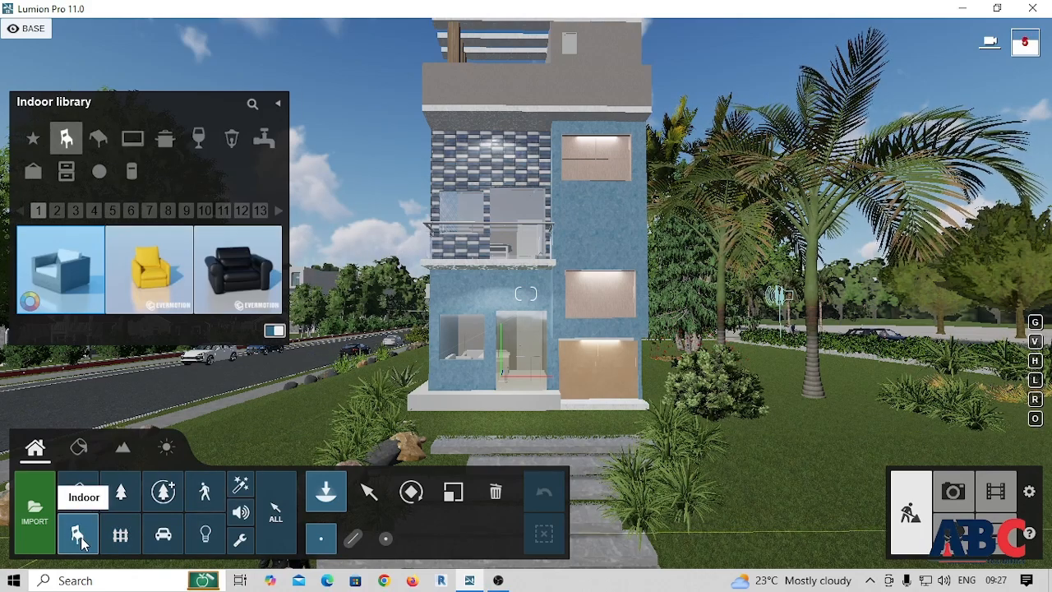
left_click(164, 142)
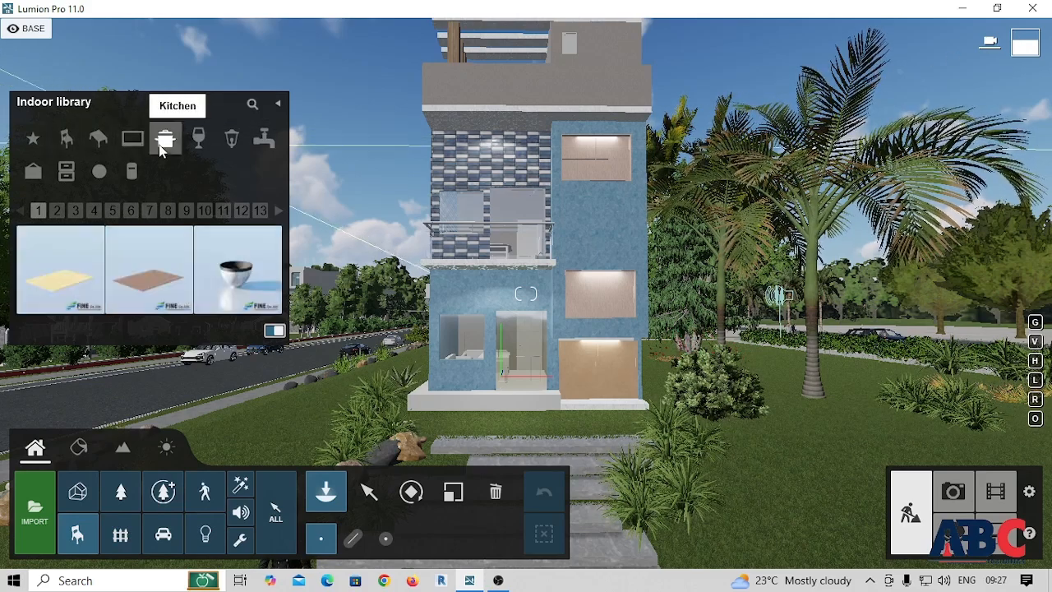
left_click(230, 142)
mouse_move(230, 272)
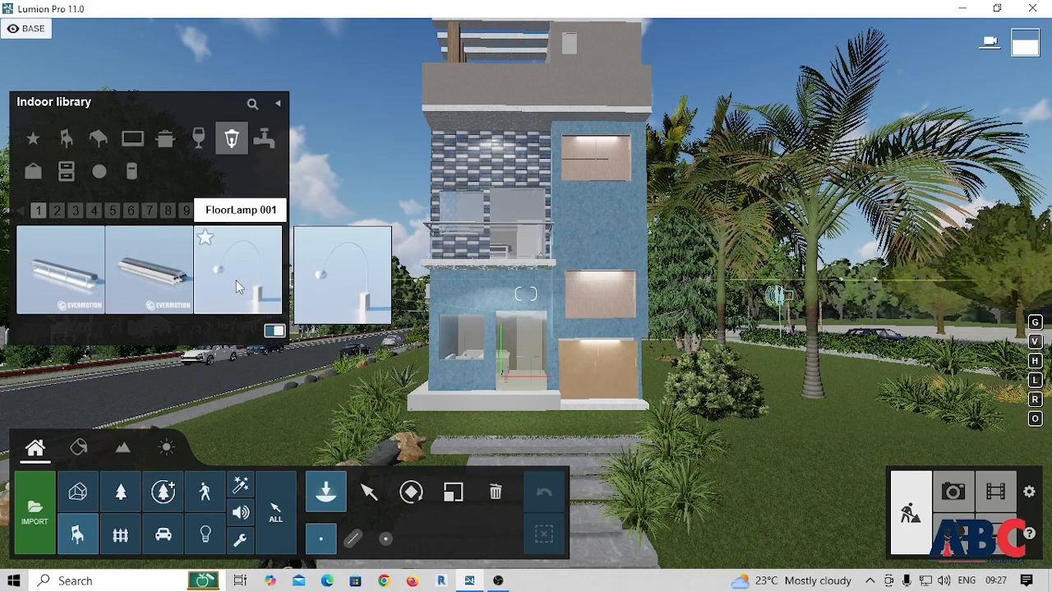
left_click(229, 265)
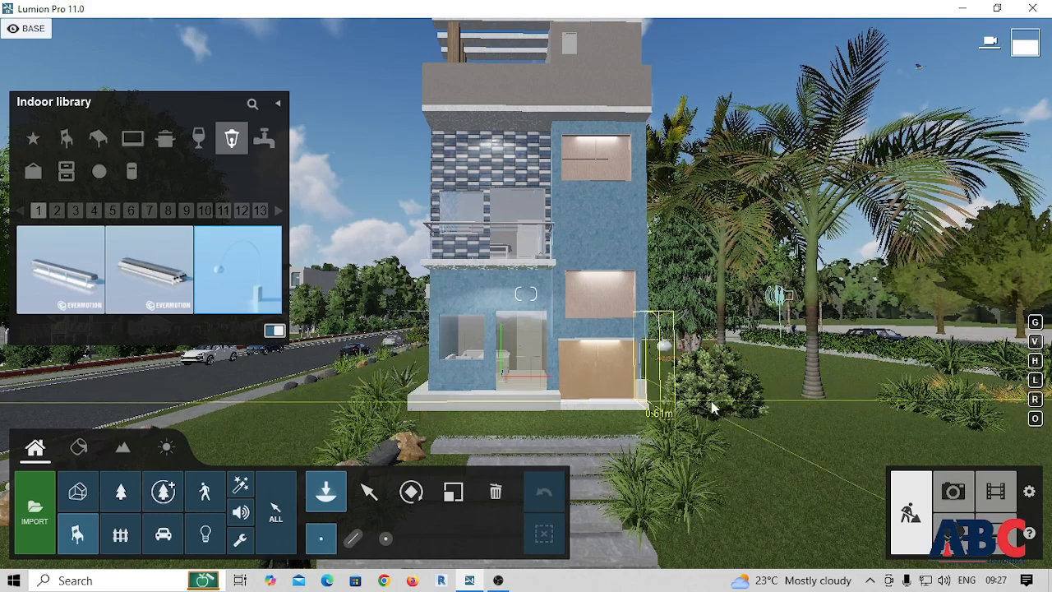
left_click(658, 417)
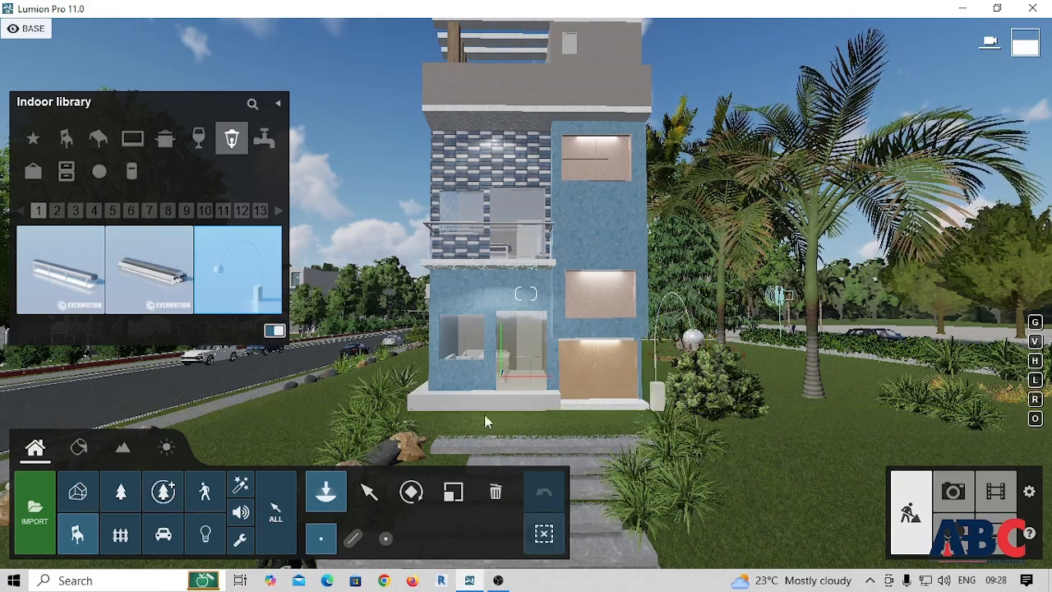
- Place a second FloorLamp 001 on the lawn at the road-side front corner of the house
left_click(401, 417)
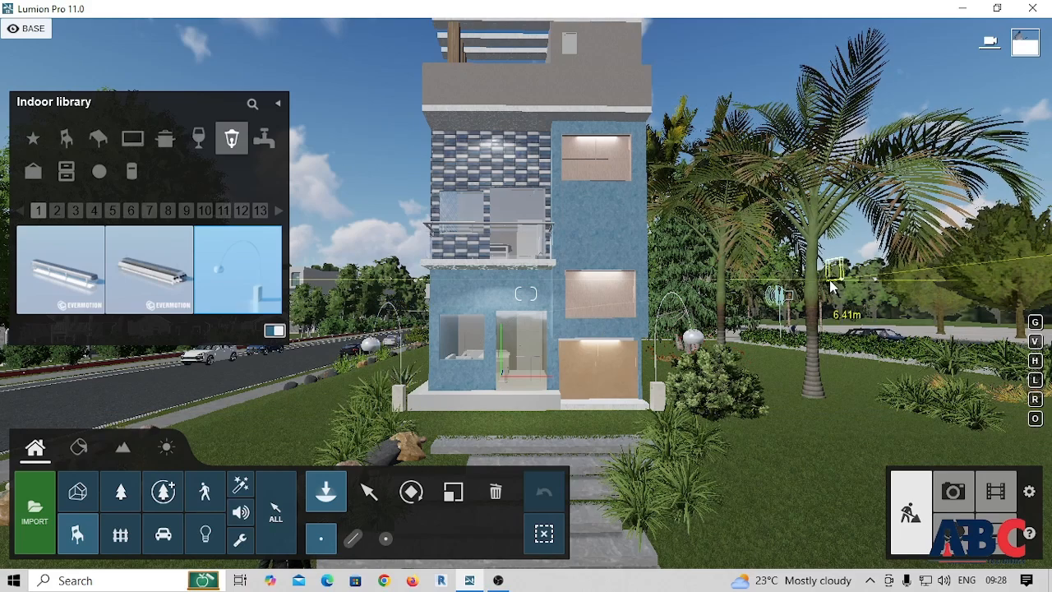
left_click(368, 492)
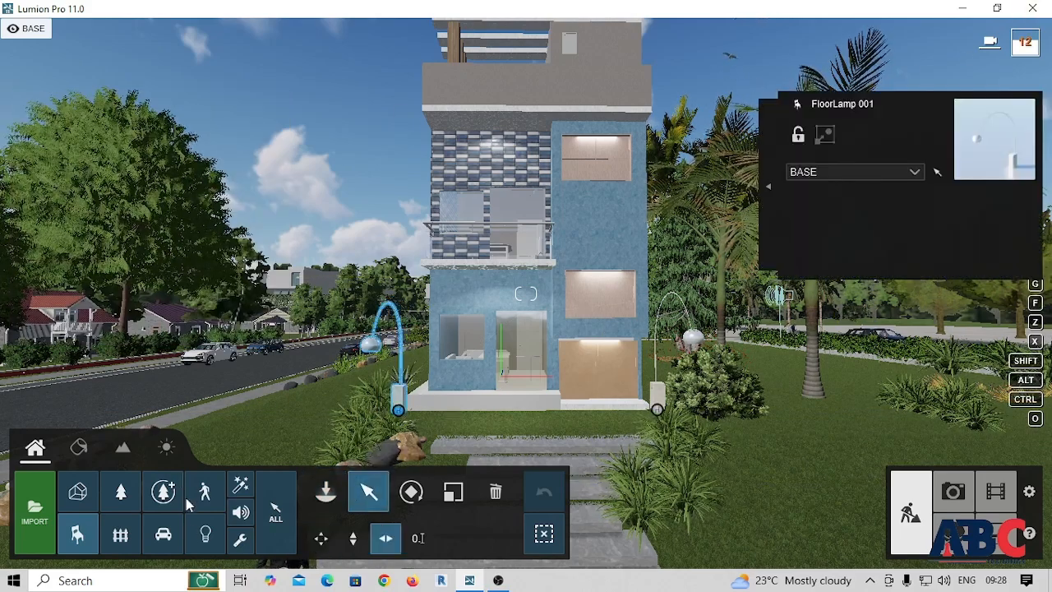
- Place the silver estate car from page 2 of the transport library's cars on the road nearest the house
left_click(161, 535)
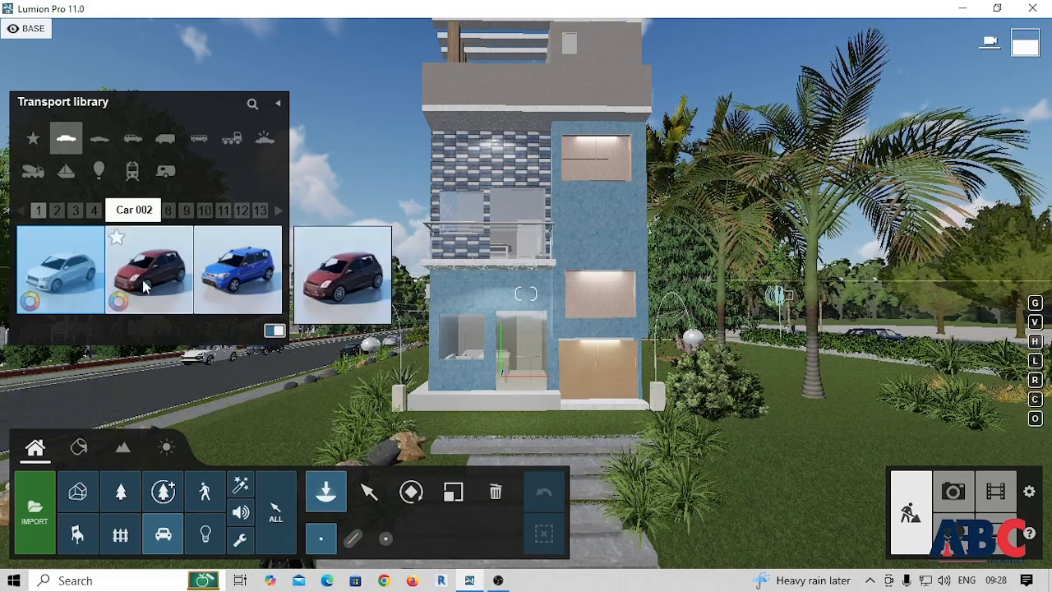
left_click(115, 290)
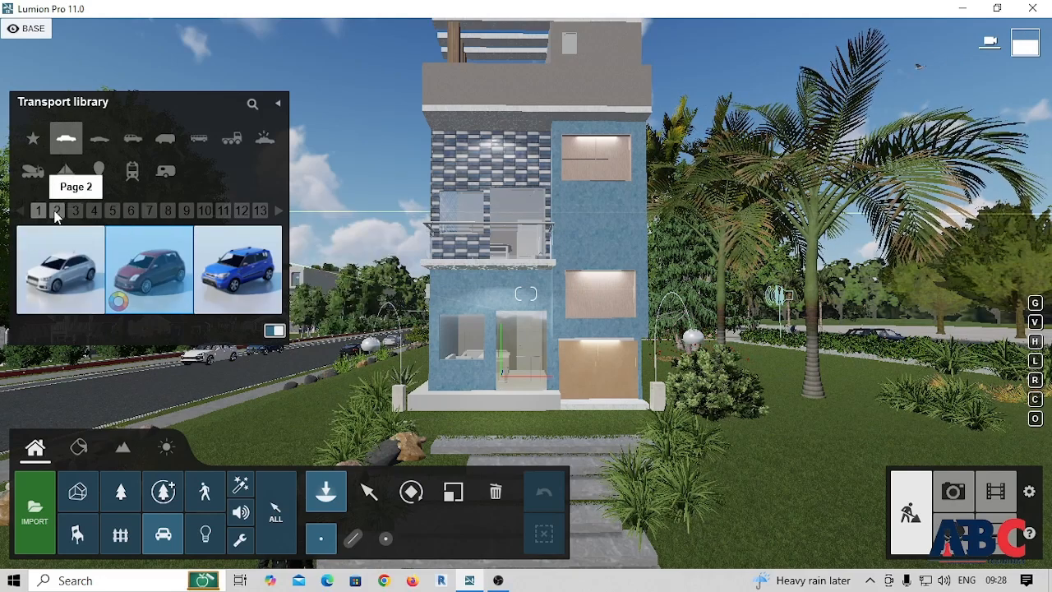
left_click(55, 212)
left_click(64, 277)
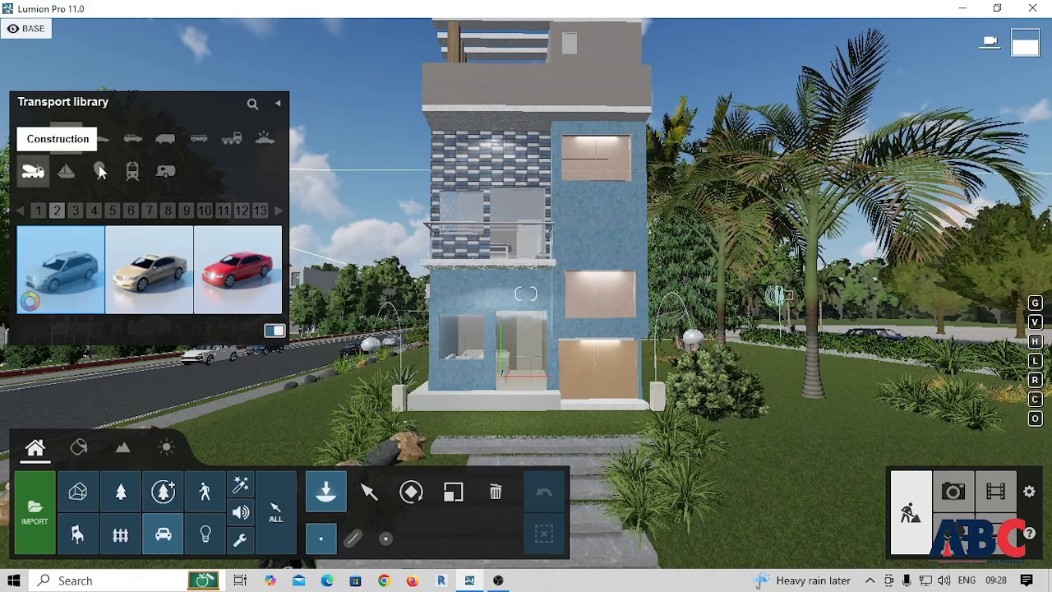
mouse_move(232, 279)
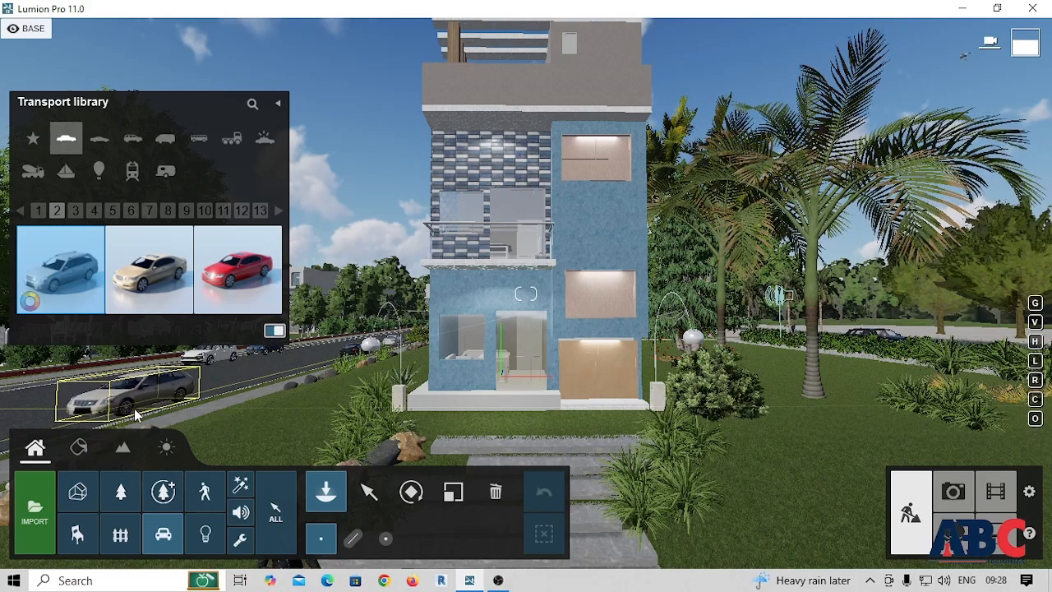
left_click(134, 409)
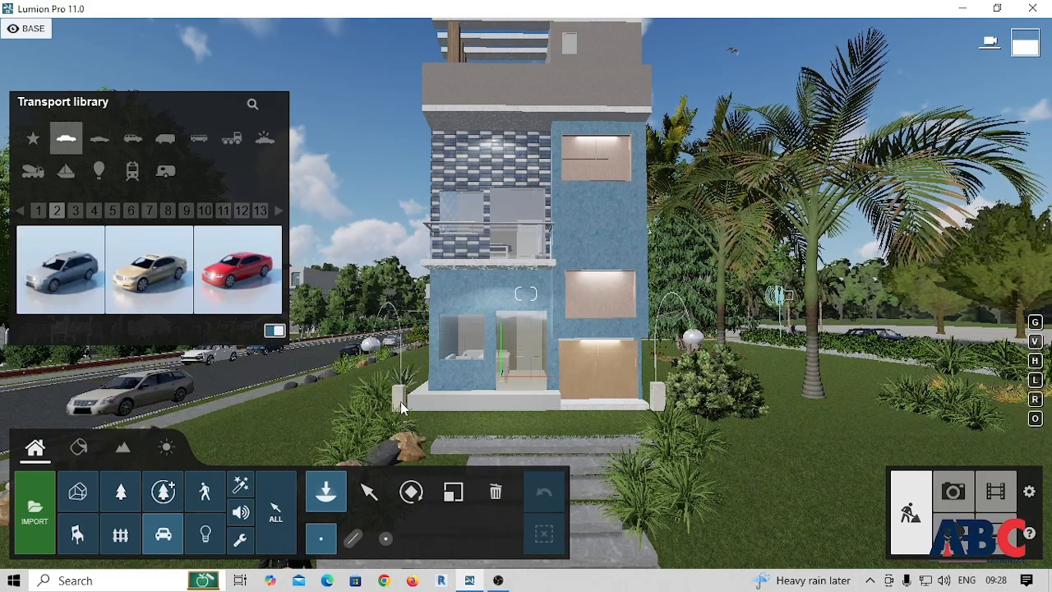
left_click(369, 492)
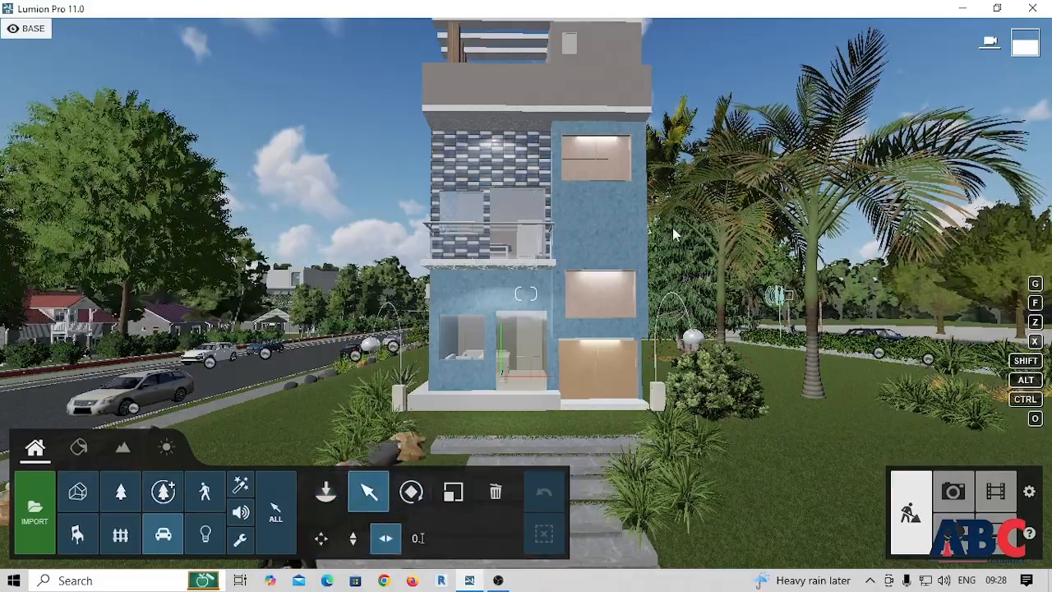
right_click_drag(629, 246, 617, 293)
scroll(616, 286, "down", 3)
scroll(612, 284, "up", 3)
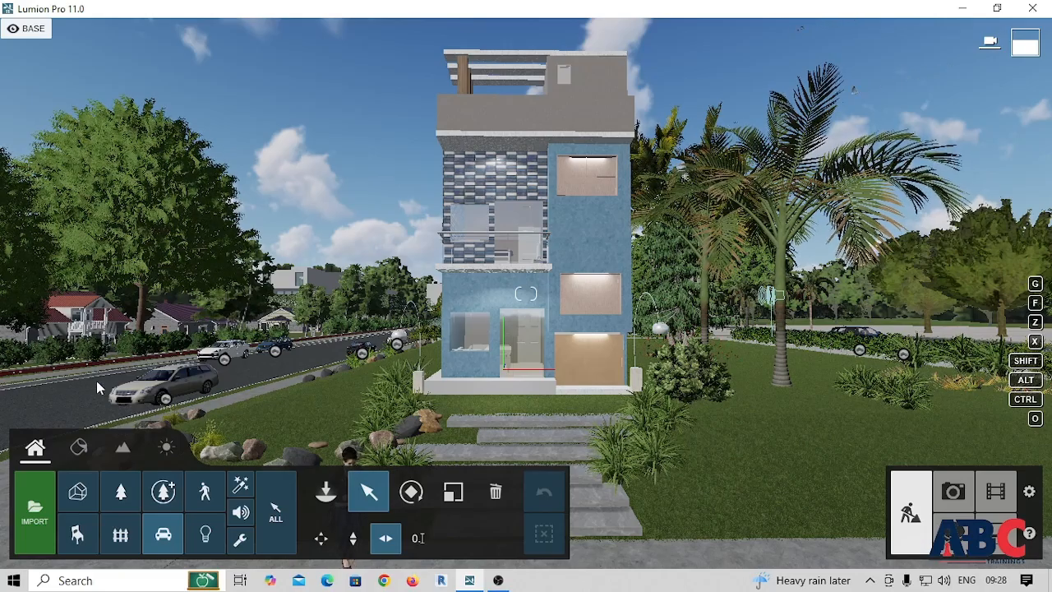
- Replace the first landscape texture with the striped green grass and inspect the lawn around the house
key("w")
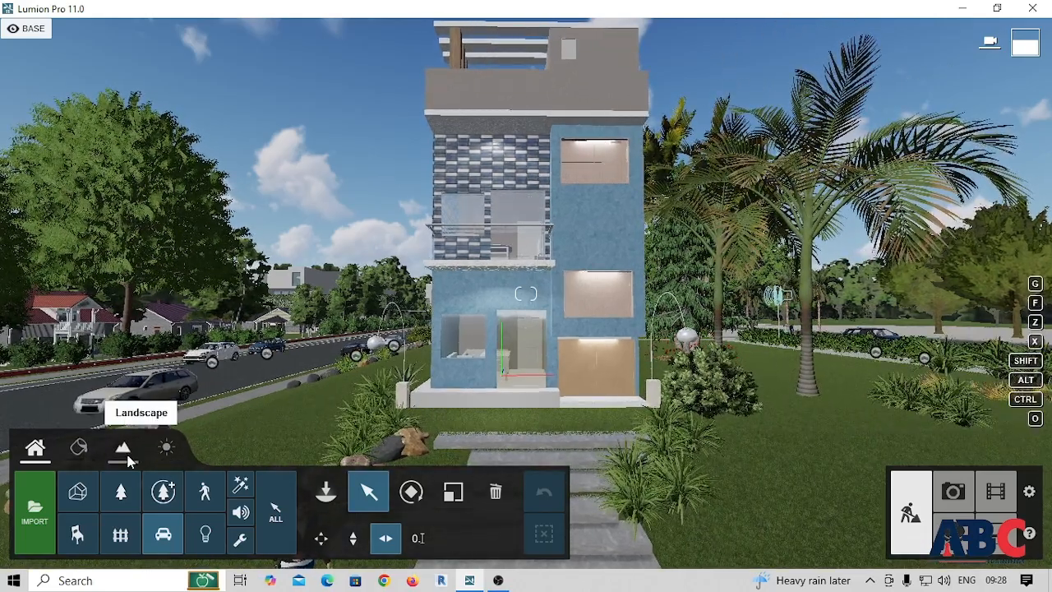
left_click(123, 450)
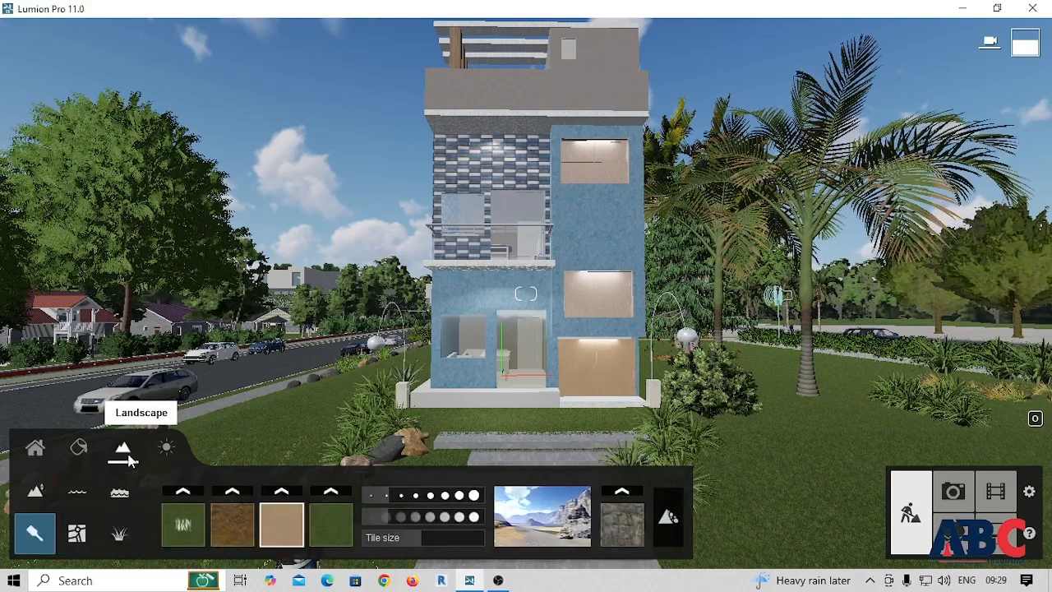
left_click(195, 520)
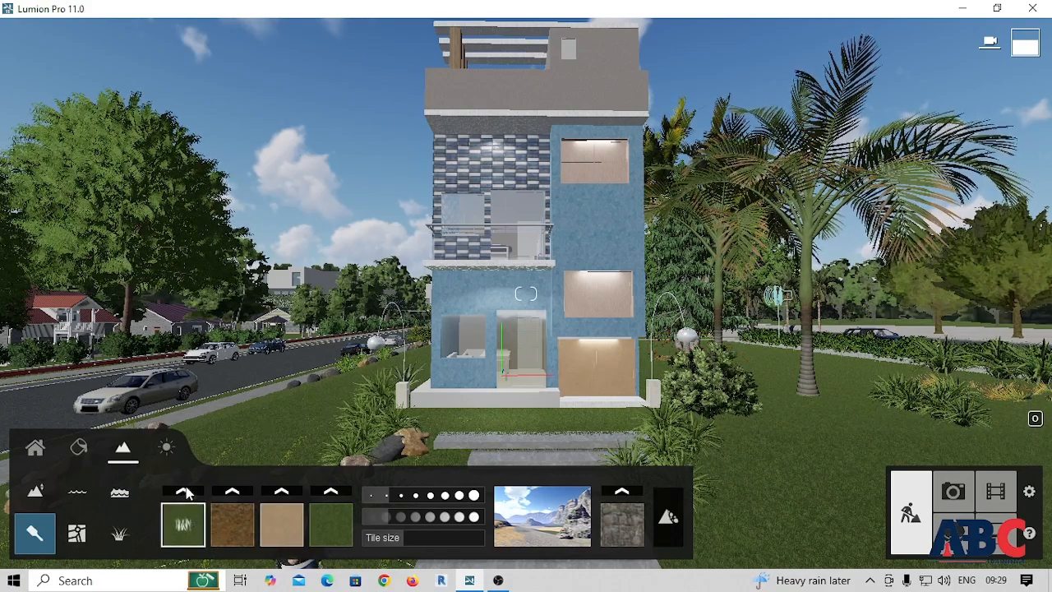
left_click(184, 491)
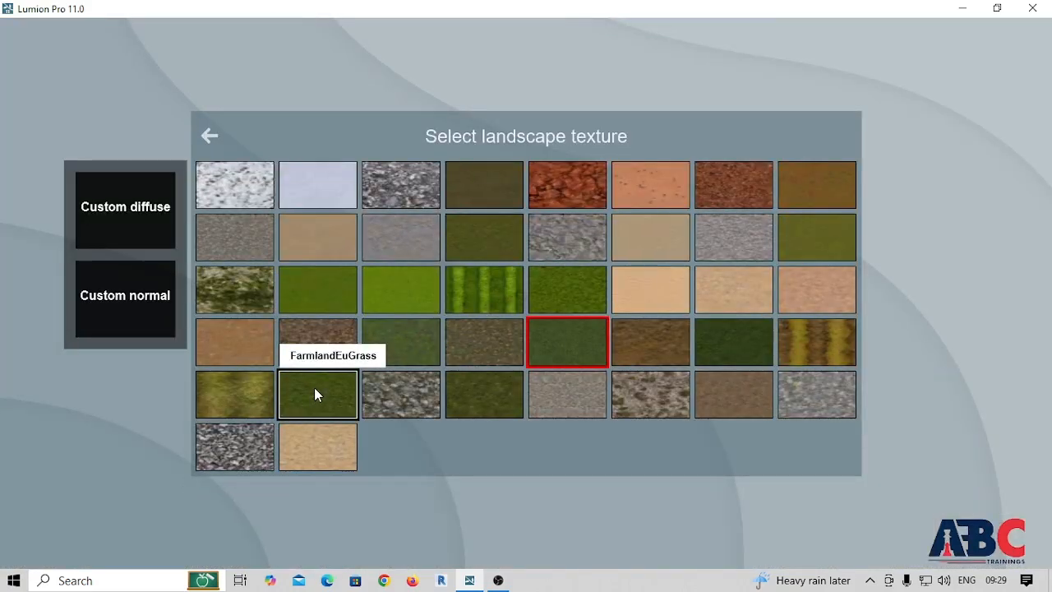
left_click(493, 295)
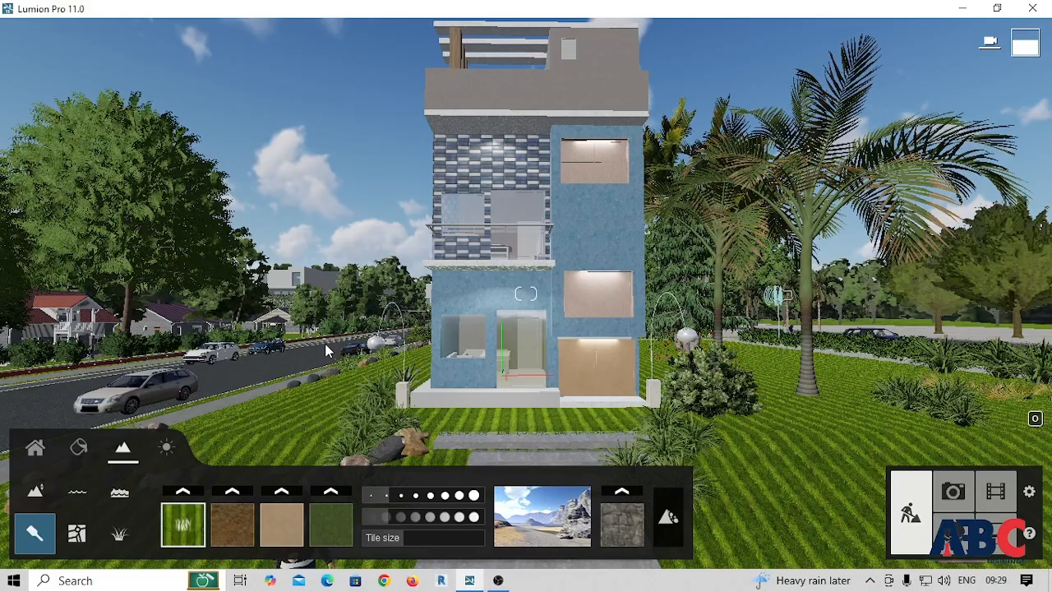
scroll(543, 370, "down", 3)
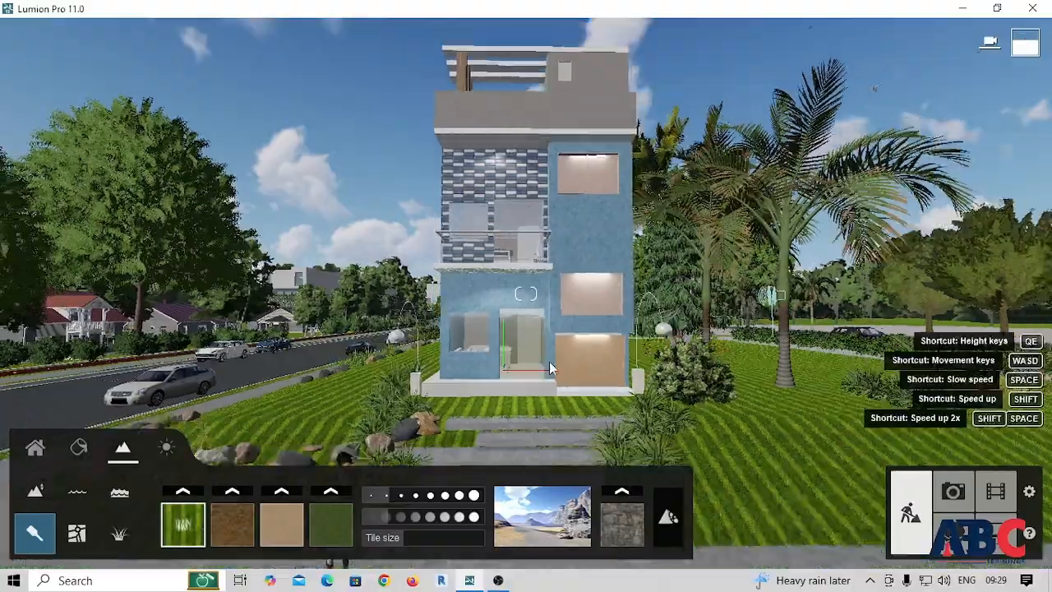
scroll(542, 369, "down", 8)
scroll(582, 336, "up", 5)
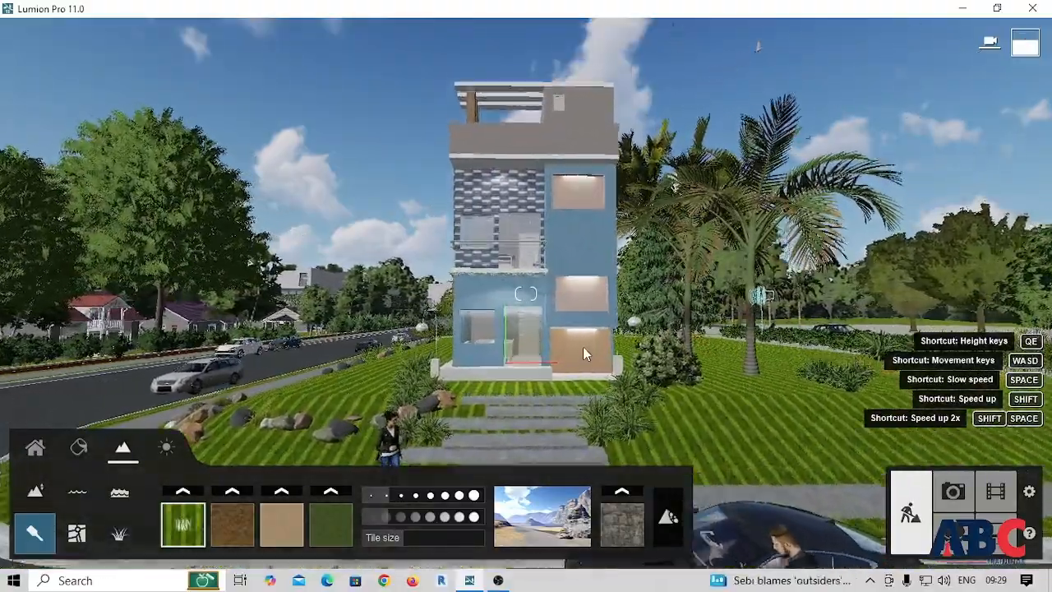
scroll(583, 349, "up", 3)
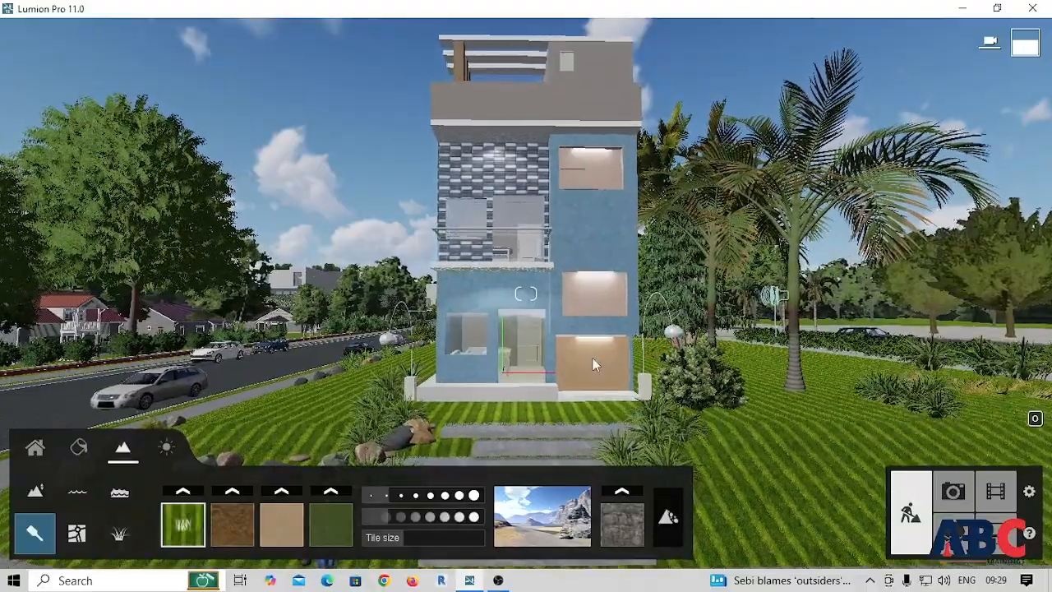
scroll(594, 363, "down", 3)
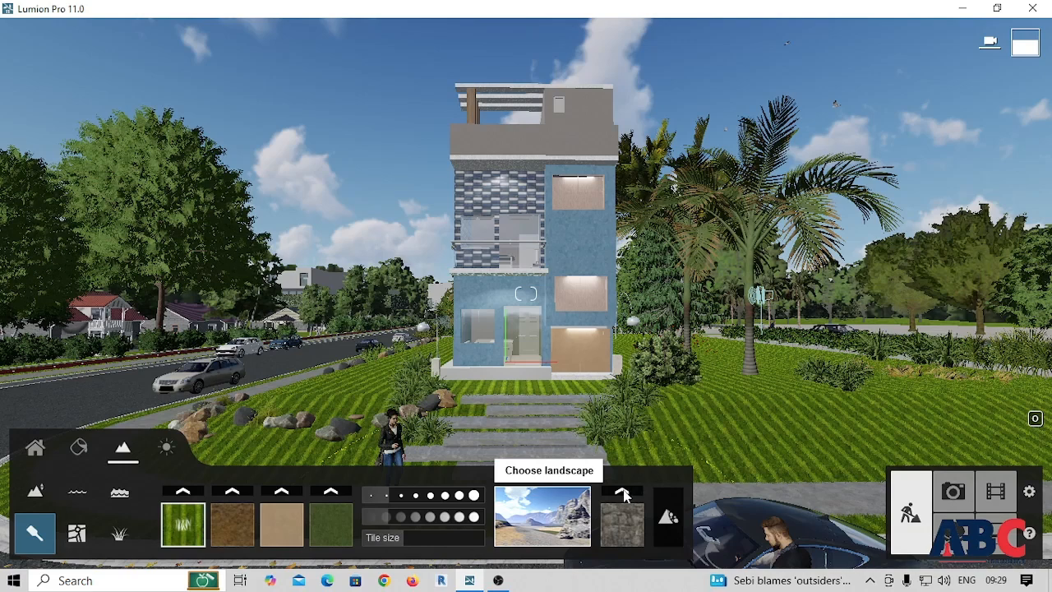
- Apply the green grassland landscape preset with reddish-brown mountains and paint its first grass texture across the front lawn
left_click(623, 516)
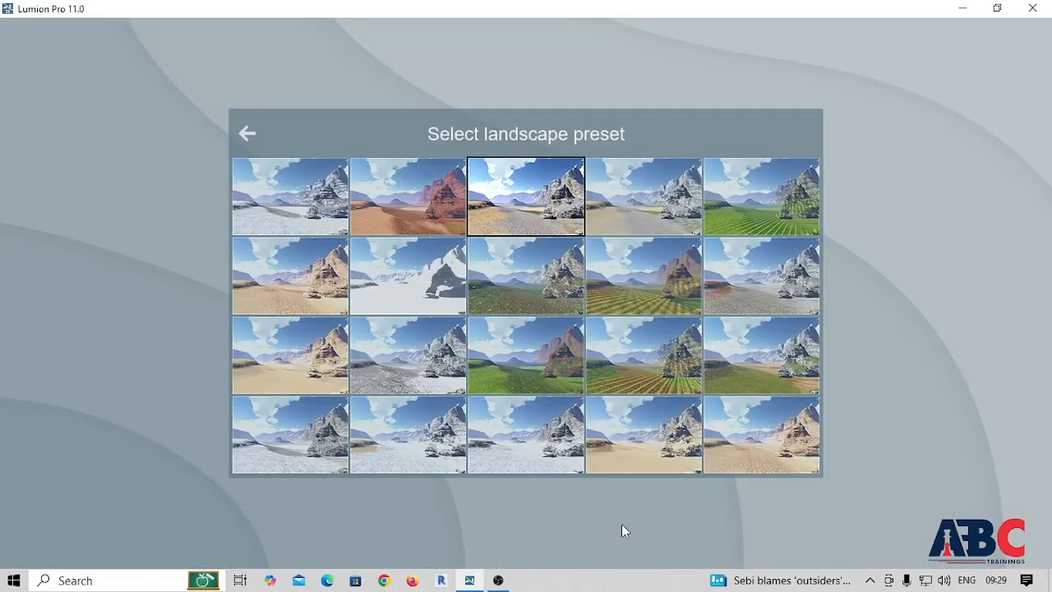
left_click(540, 374)
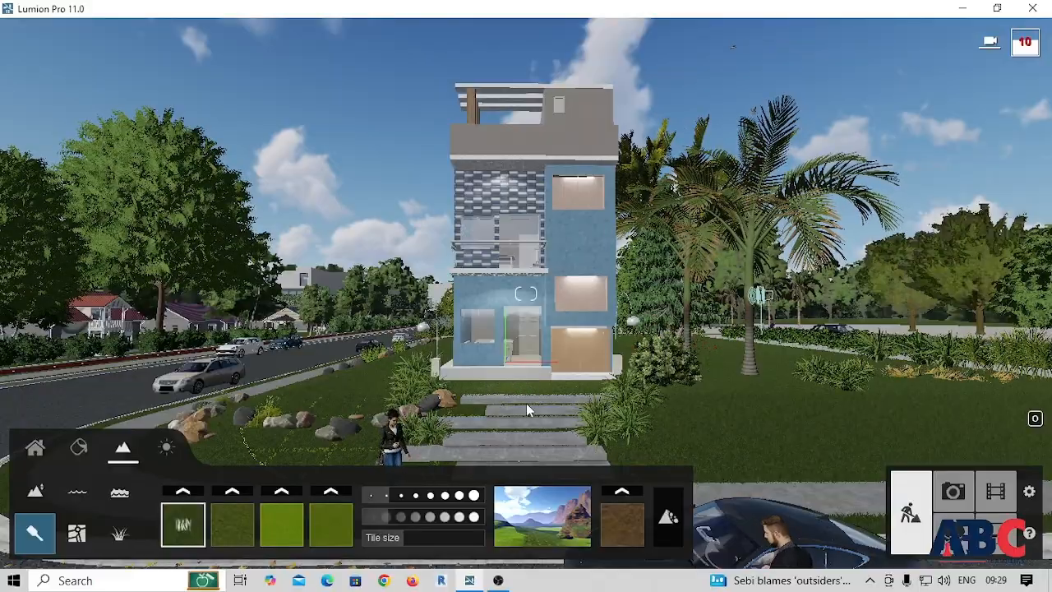
scroll(622, 420, "up", 3)
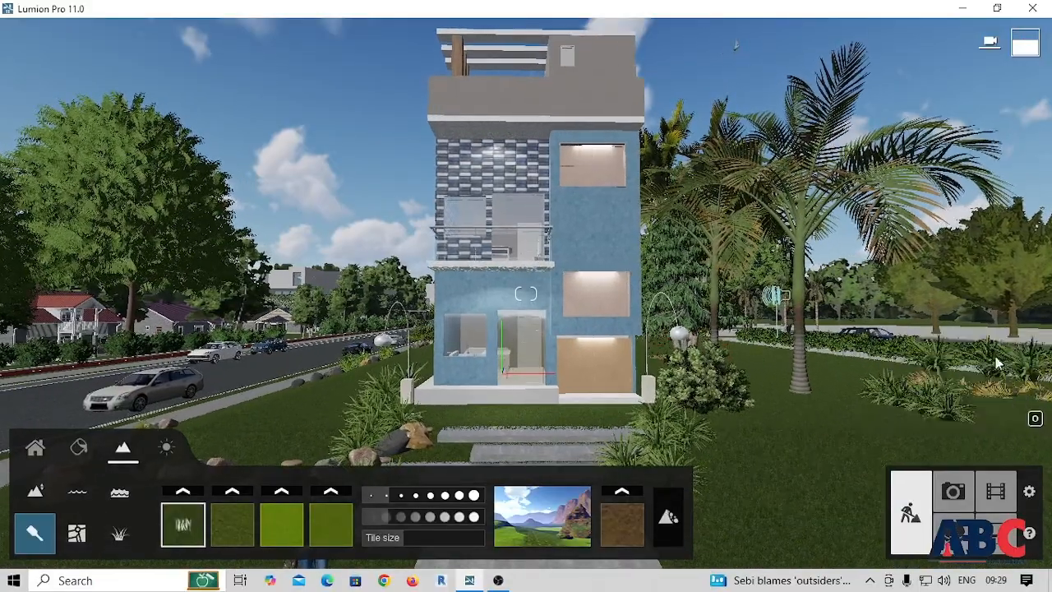
left_click_drag(767, 458, 381, 434)
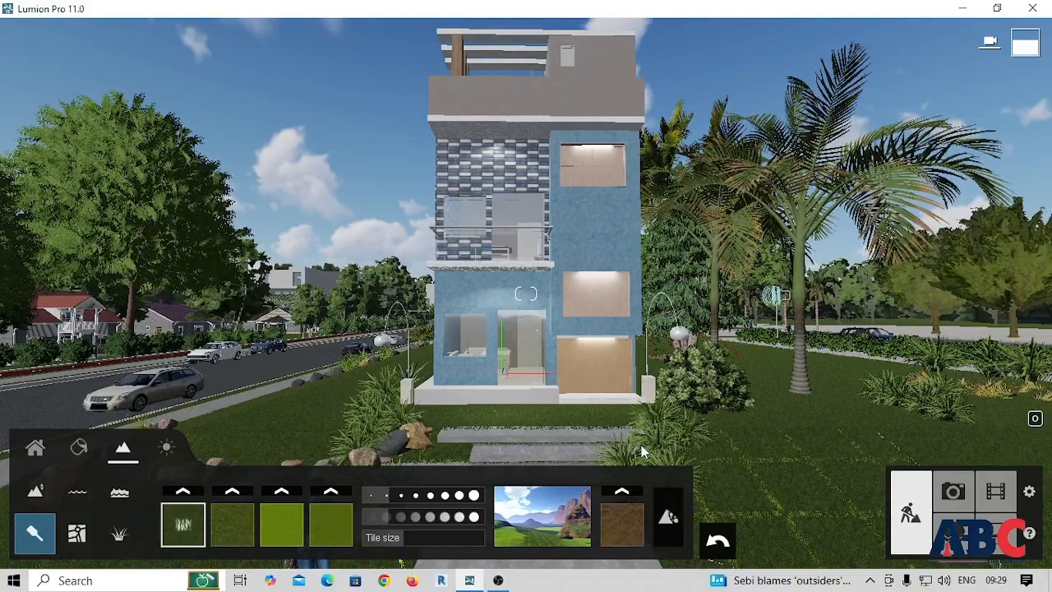
key("s")
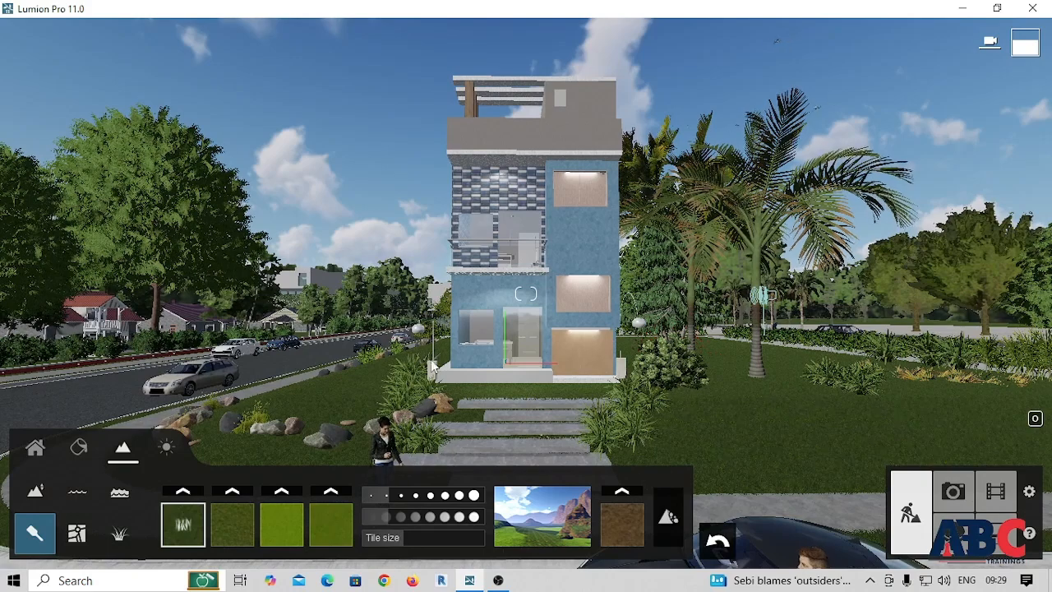
- Replace the third landscape texture with the striped green grass
left_click(245, 533)
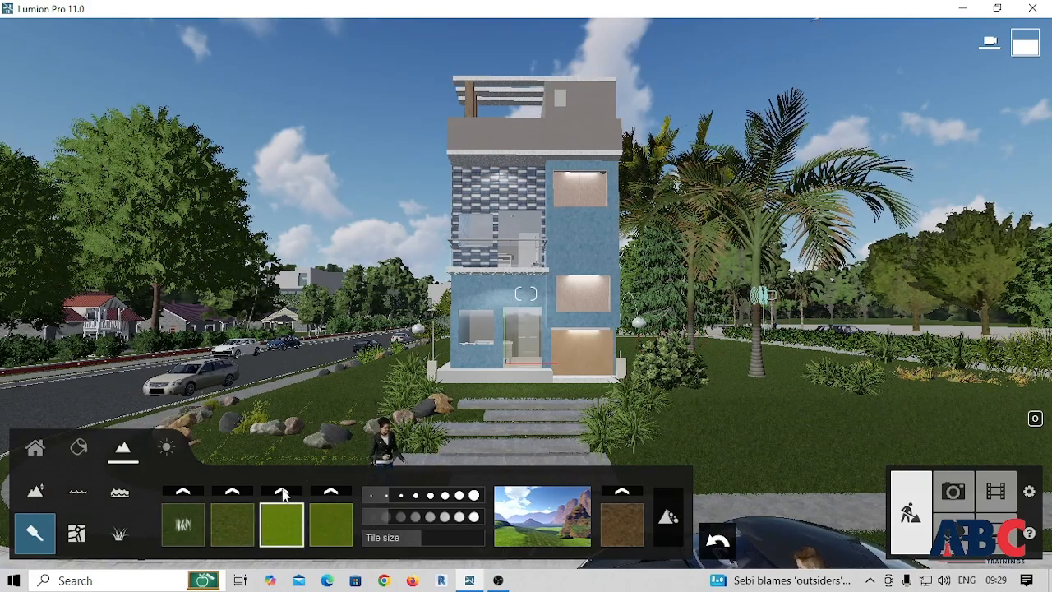
left_click(282, 491)
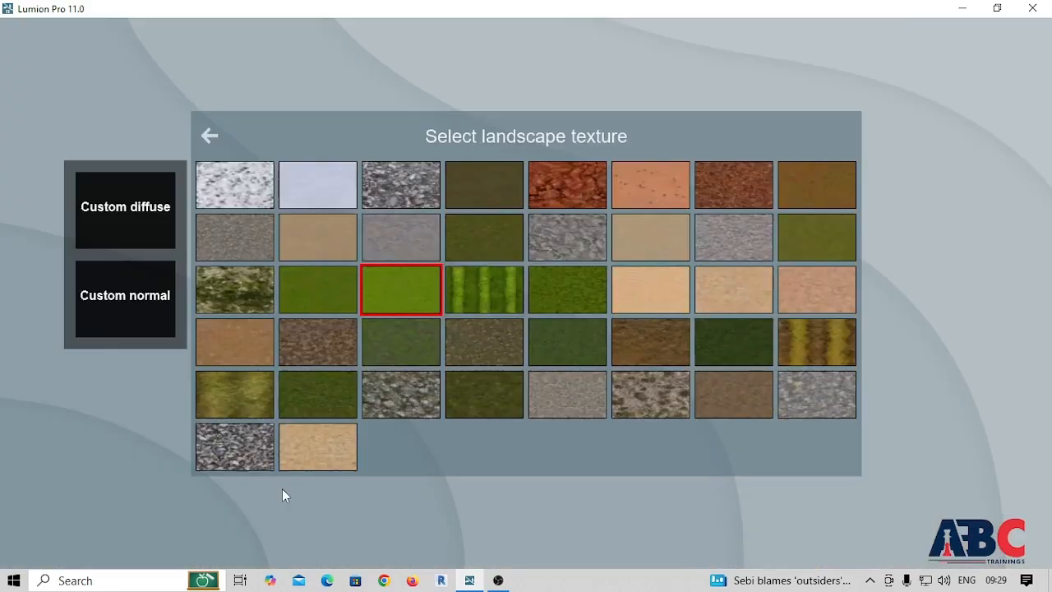
left_click(403, 300)
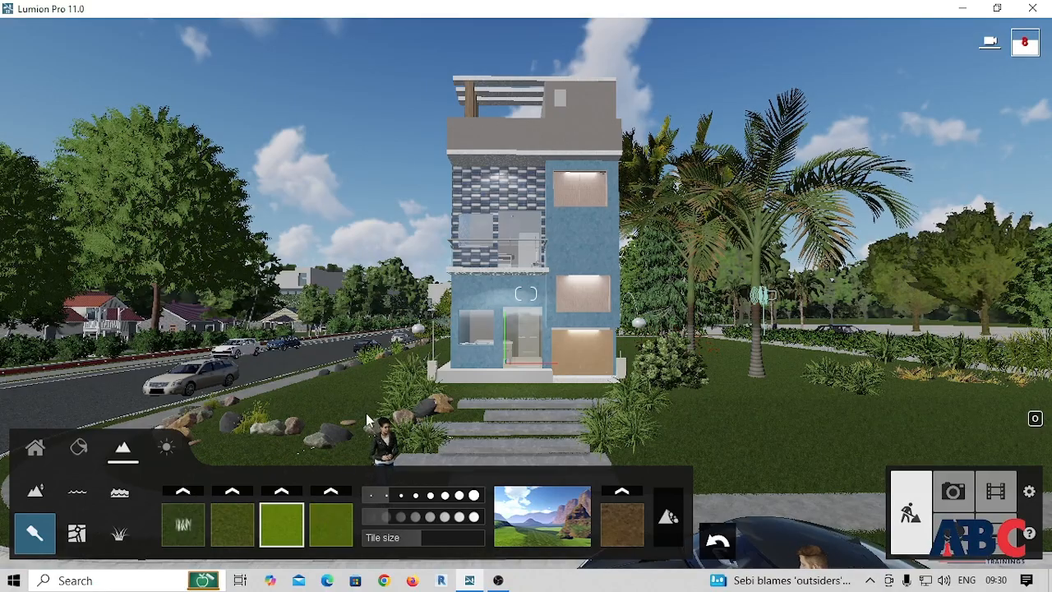
left_click(282, 491)
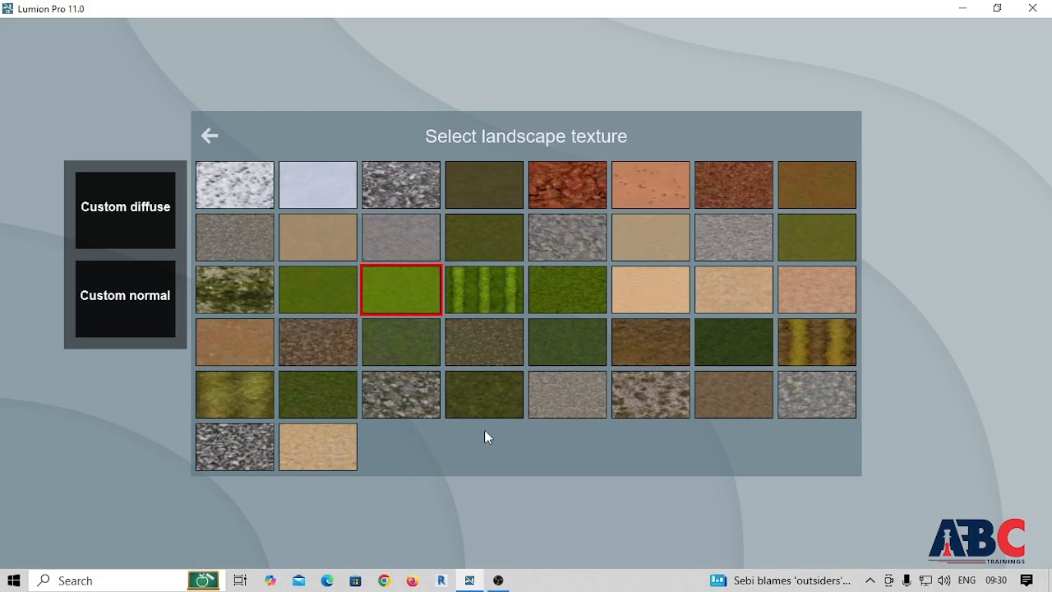
left_click(493, 303)
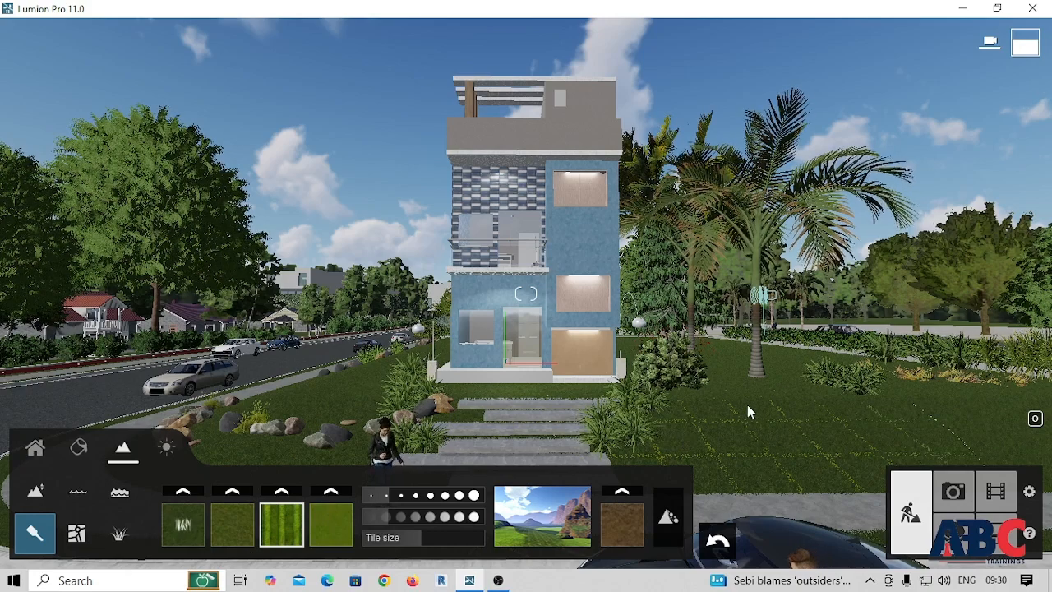
- Adjust the sun: turn its direction to south-southeast, set the brightness to about 0.4 and raise its height
left_click(34, 448)
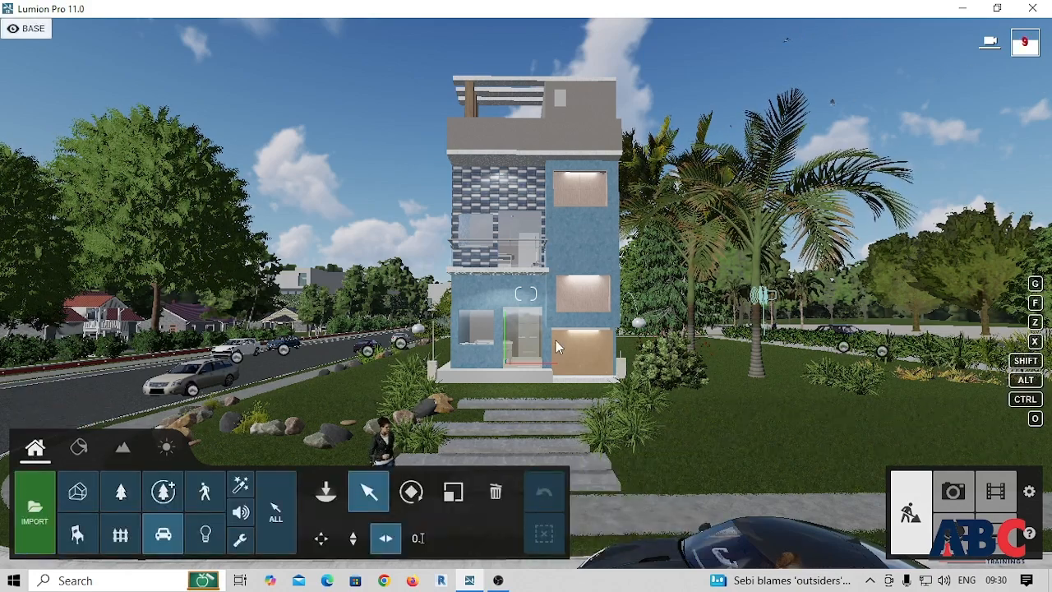
key("w")
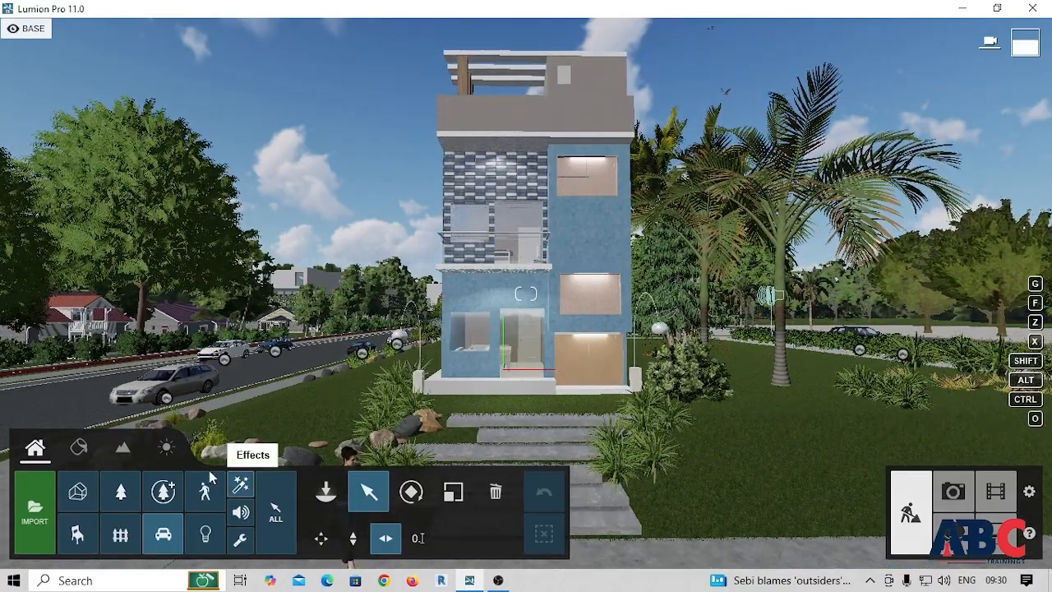
left_click(165, 448)
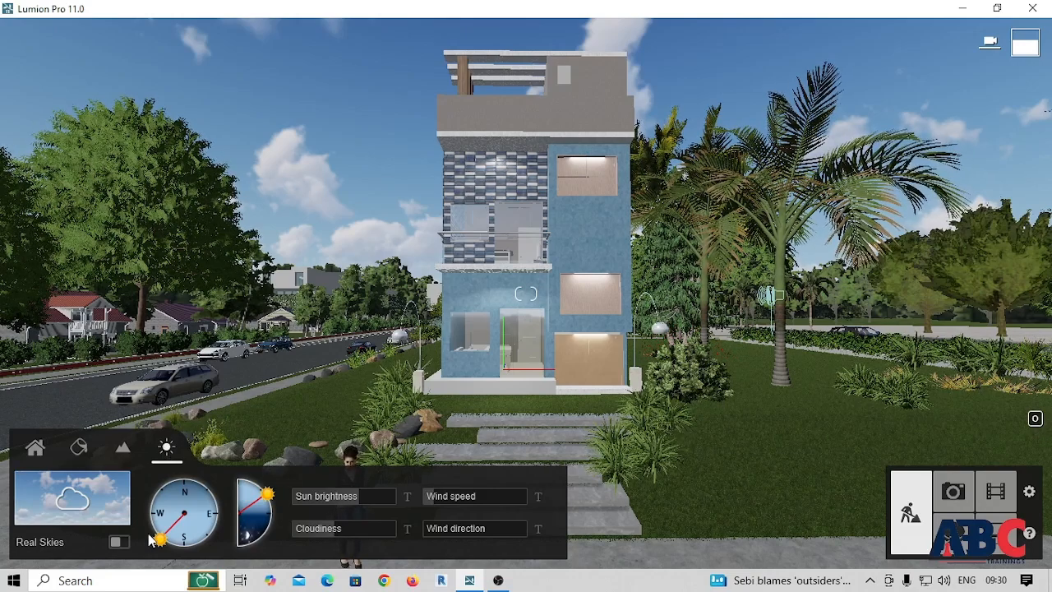
mouse_move(160, 539)
left_mouse_down()
mouse_move(164, 488)
mouse_move(189, 482)
mouse_move(227, 517)
mouse_move(228, 534)
mouse_move(203, 553)
left_mouse_up()
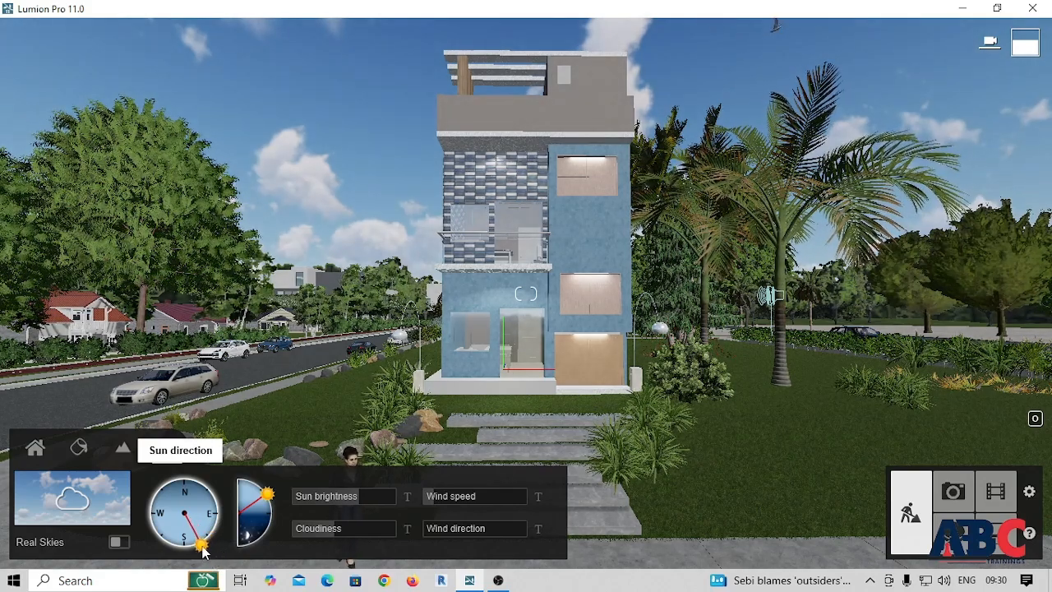
left_click_drag(356, 496, 330, 497)
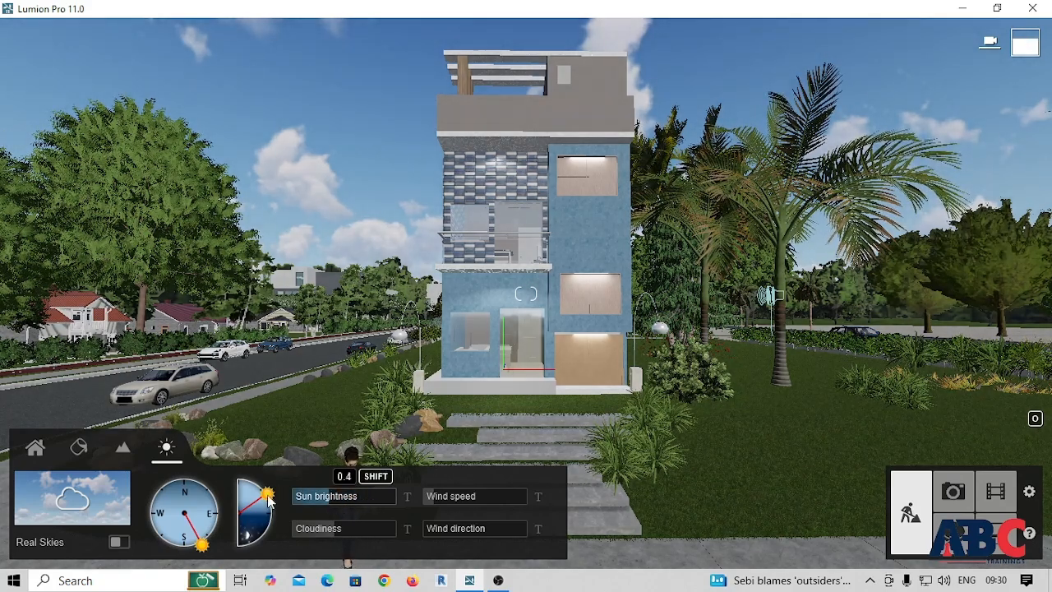
left_click_drag(261, 485, 255, 479)
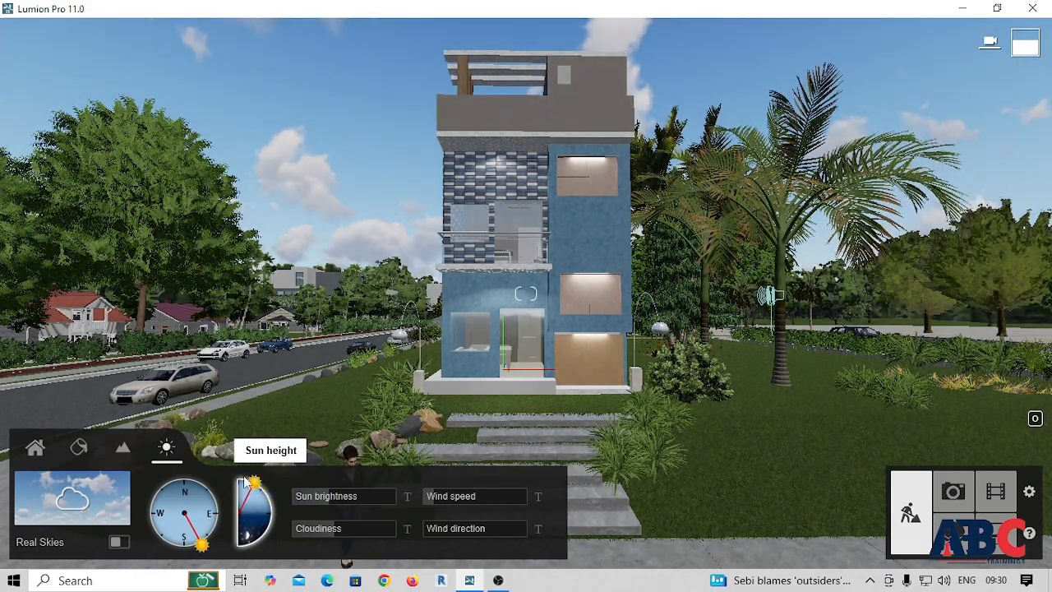
- Choose a different cloud type for the sky
left_click(78, 498)
left_click(600, 331)
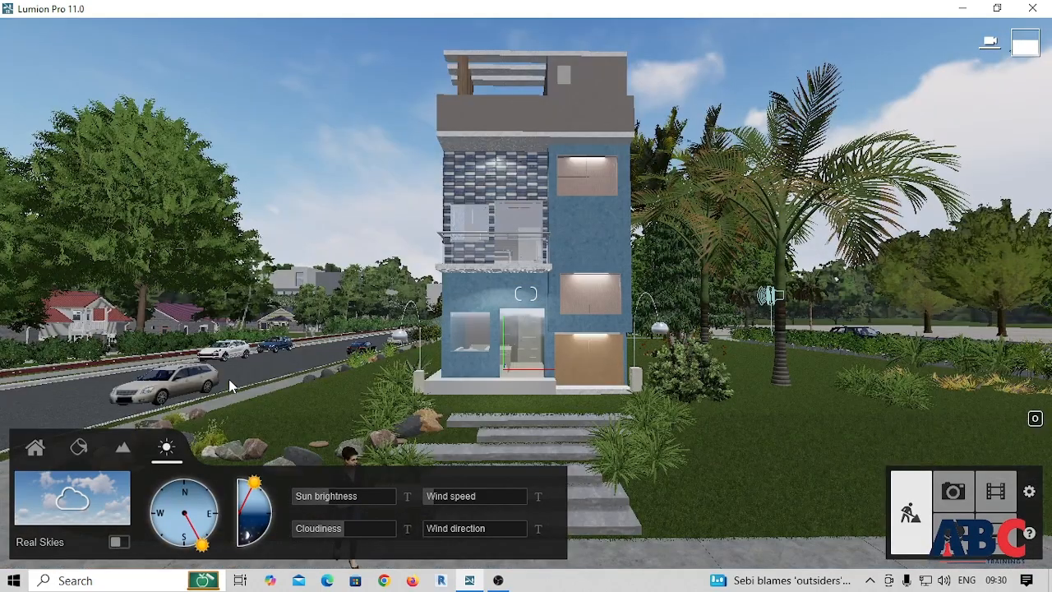
- Raise the sky's cloudiness to roughly two thirds of its range and adjust the wind, setting its direction to about midway
mouse_move(437, 503)
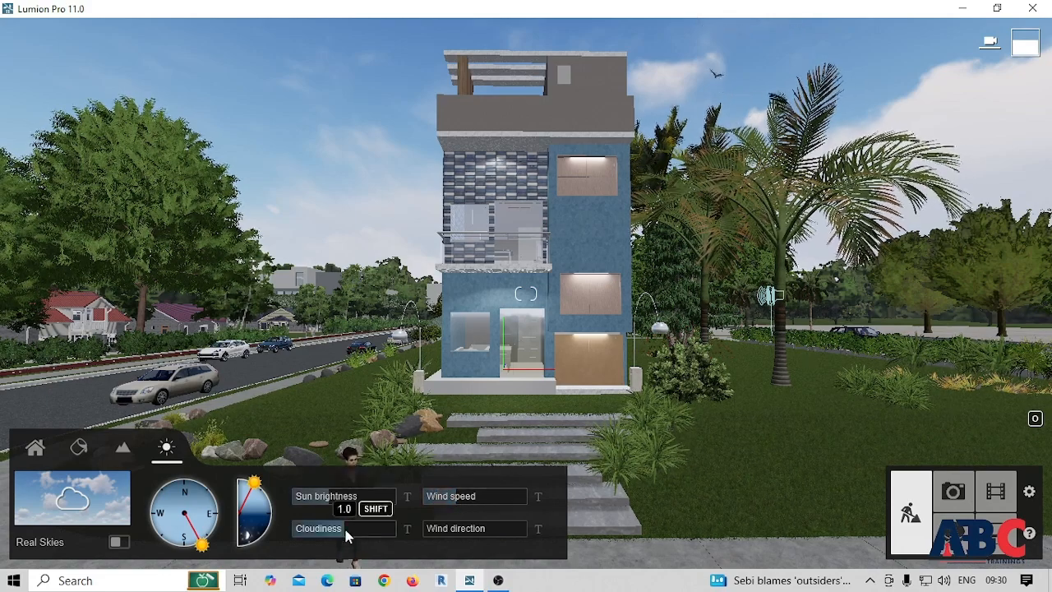
left_click_drag(342, 529, 477, 533)
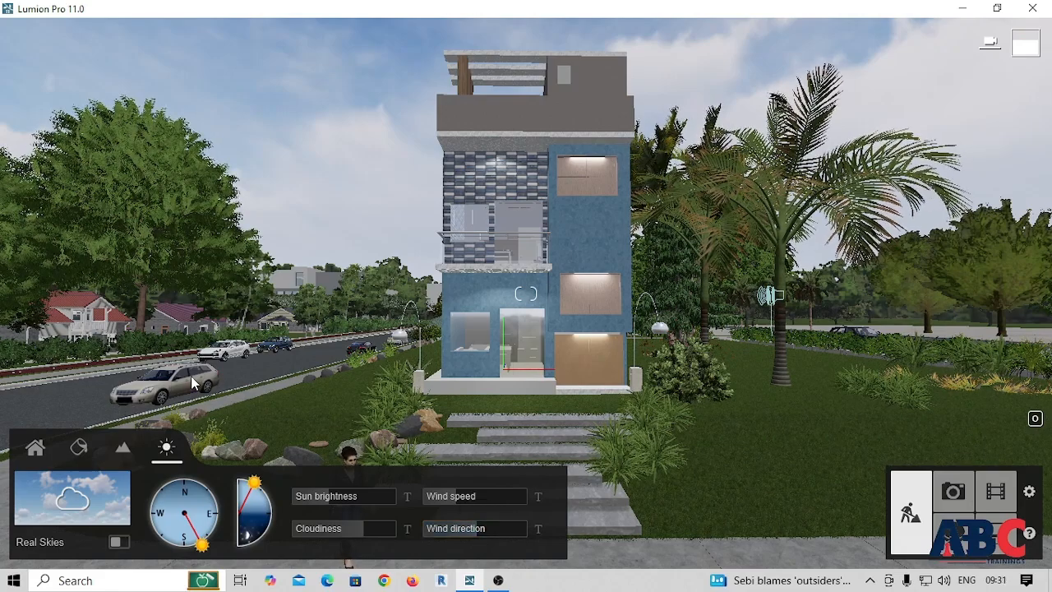
left_click(123, 450)
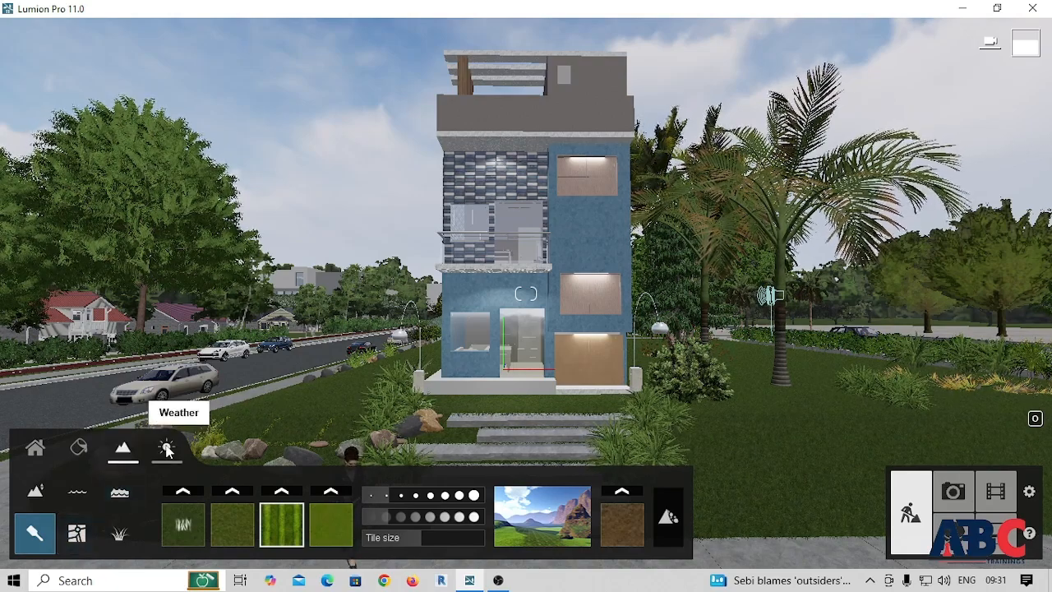
left_click(166, 449)
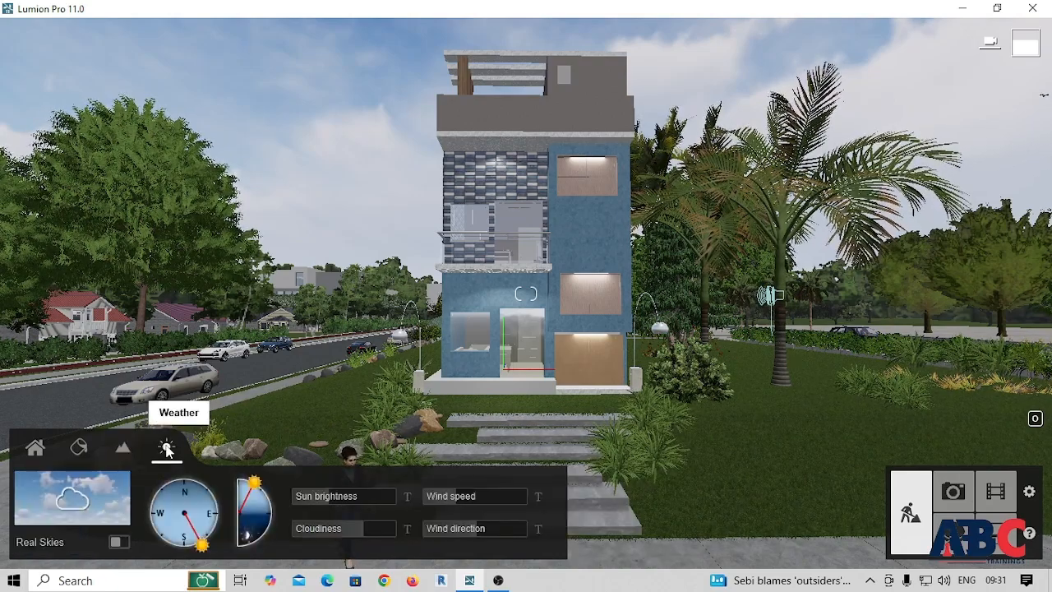
left_click(116, 456)
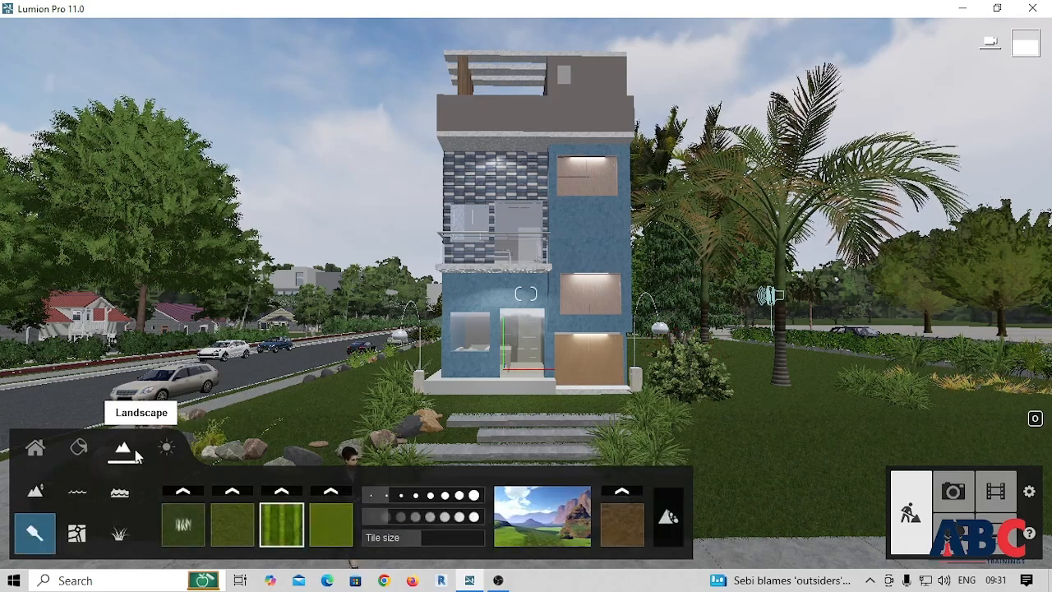
left_click(162, 458)
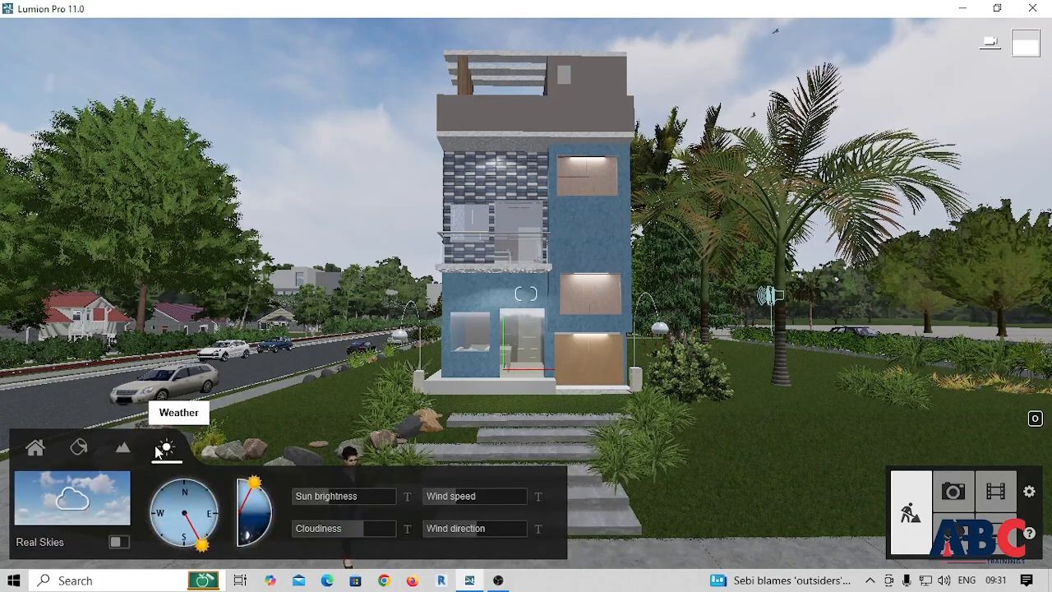
left_click(122, 450)
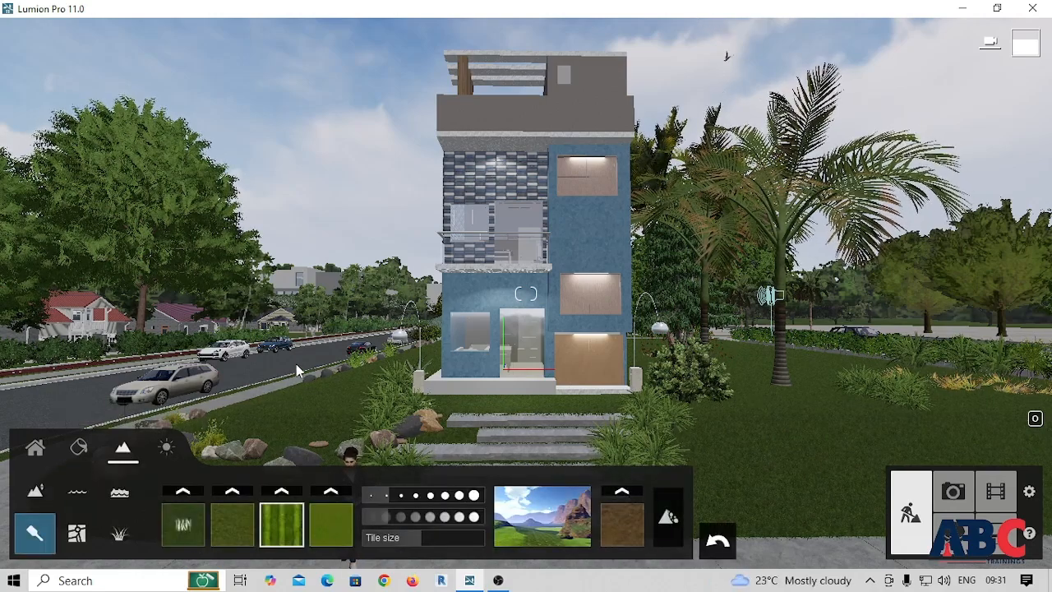